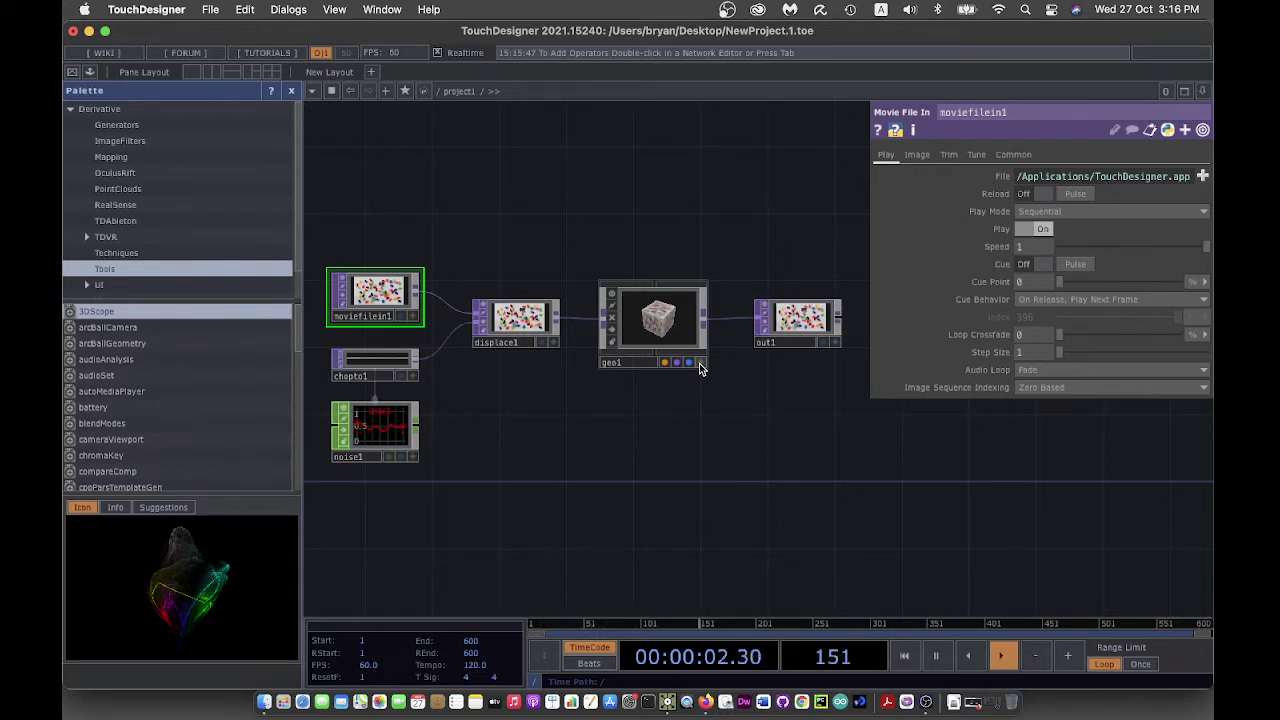
Close the Palette and create a project folder named PaintingMouse on the Desktop, renaming the project file to PaintingMouse.toe
drag(646, 494, 731, 468)
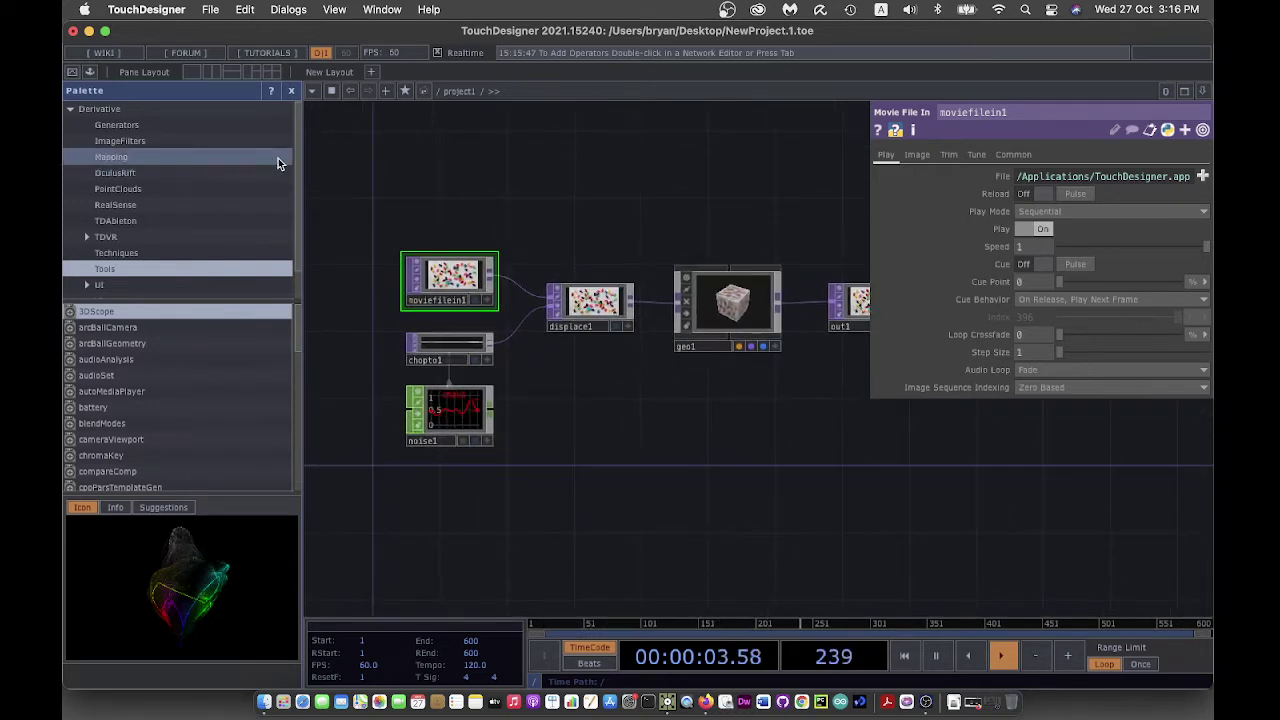
click(291, 90)
click(211, 9)
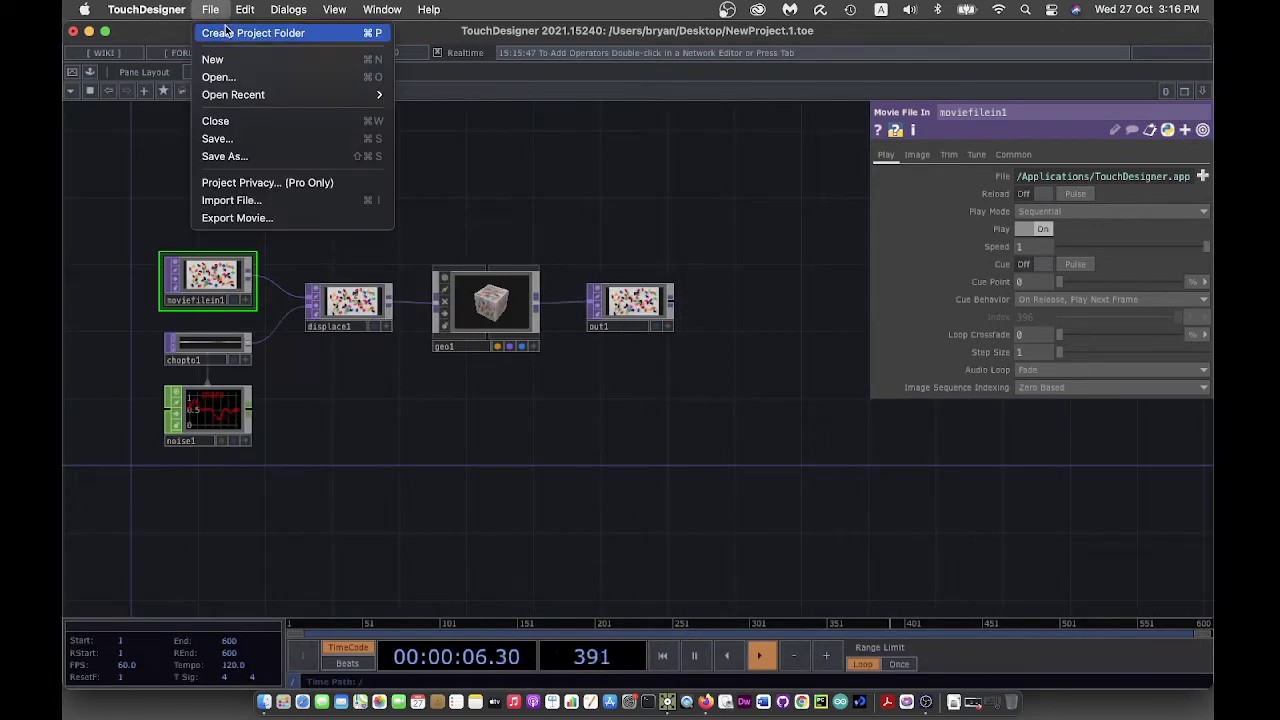
click(257, 34)
drag(583, 310, 409, 270)
click(455, 265)
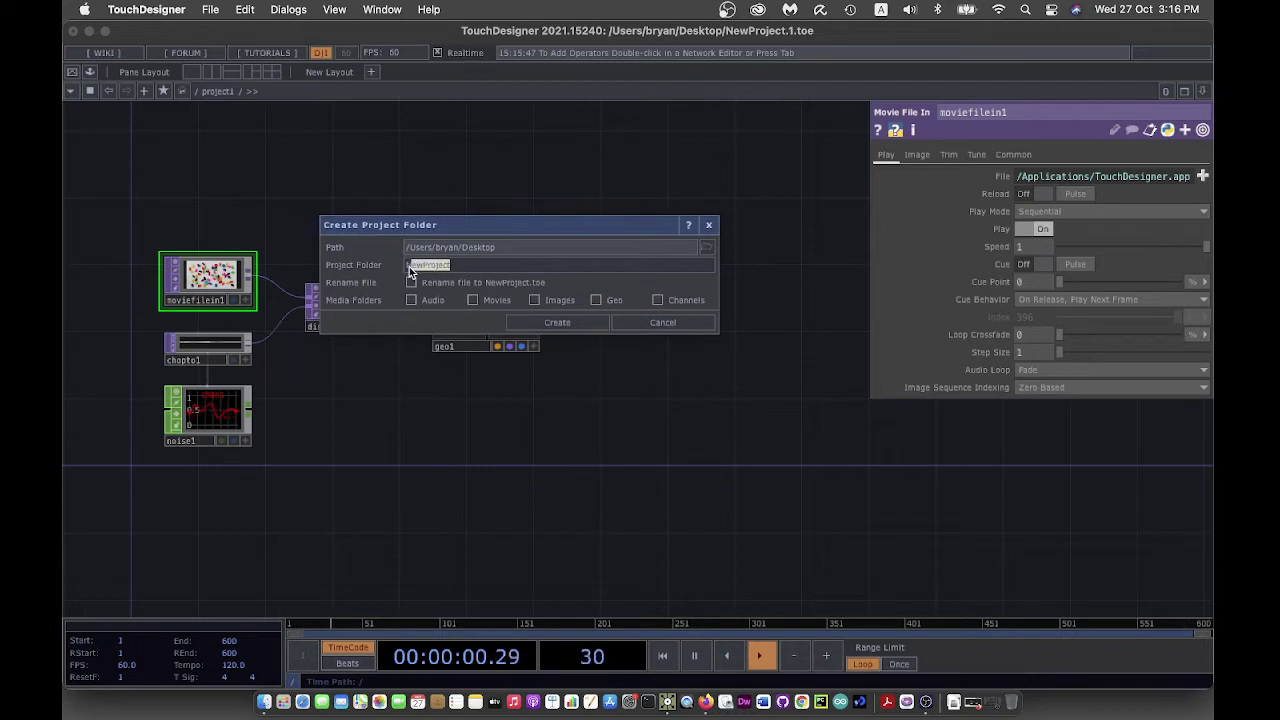
text(e)
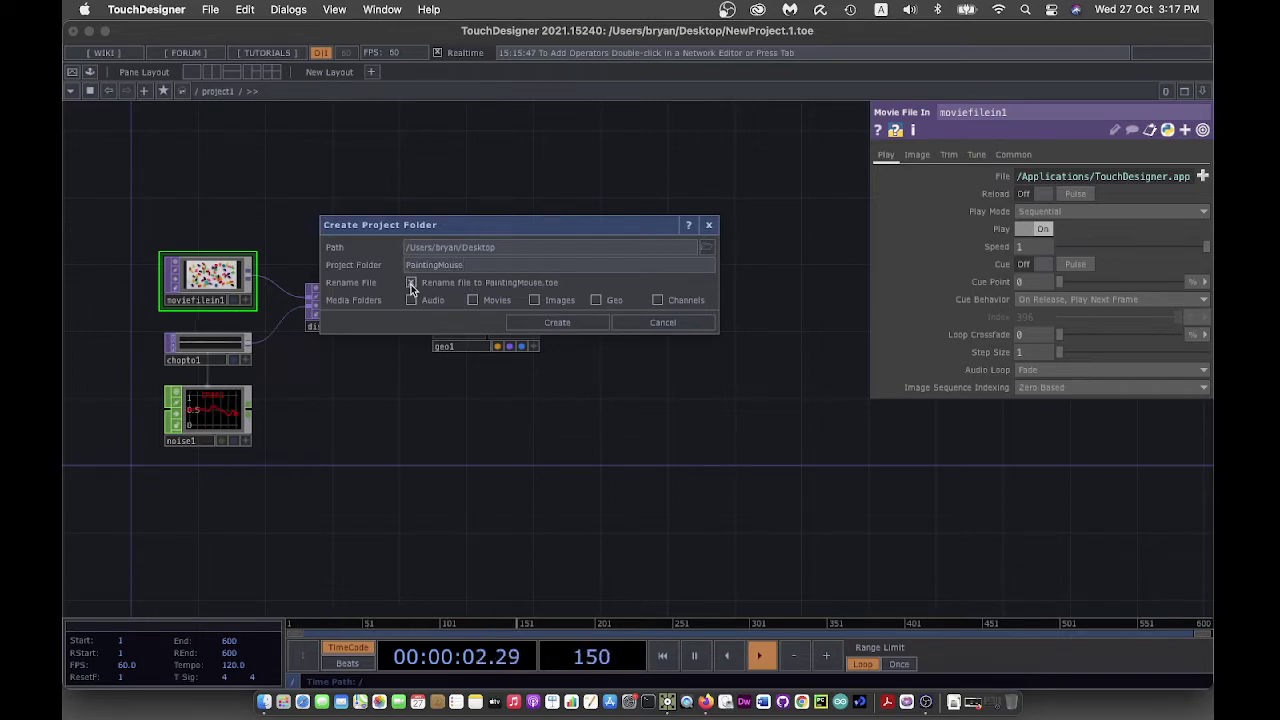
click(546, 322)
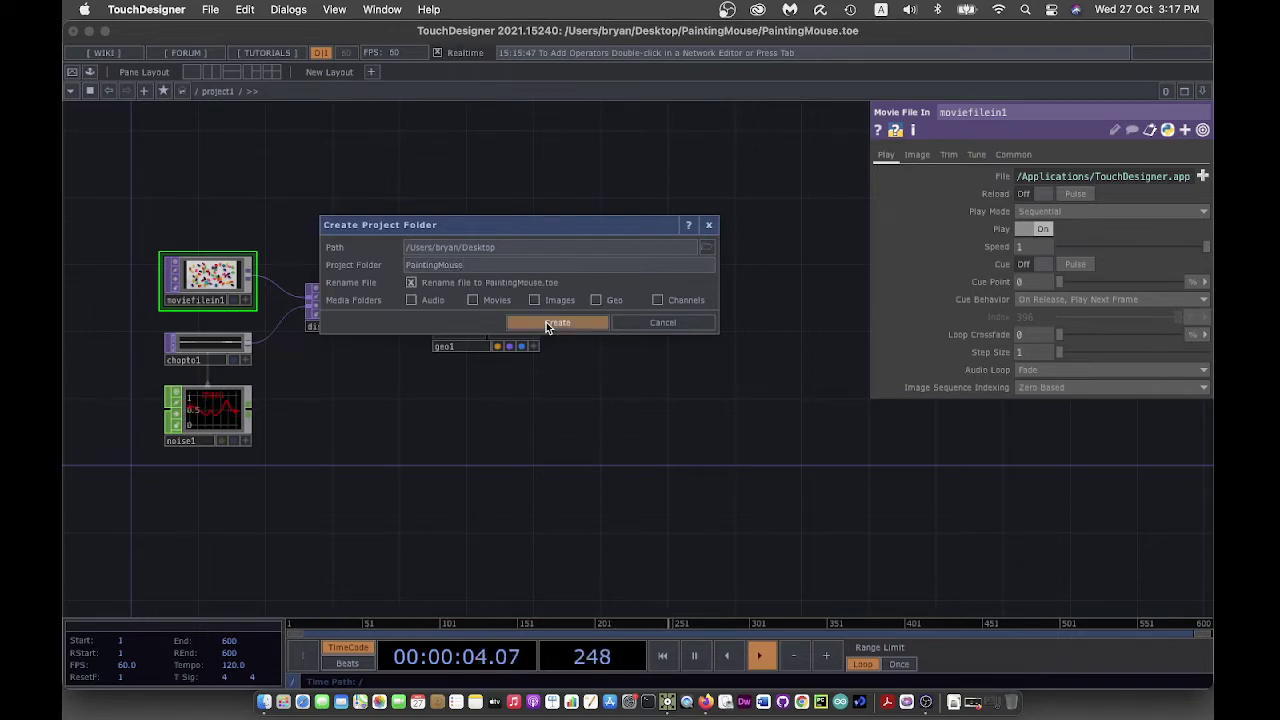
click(913, 432)
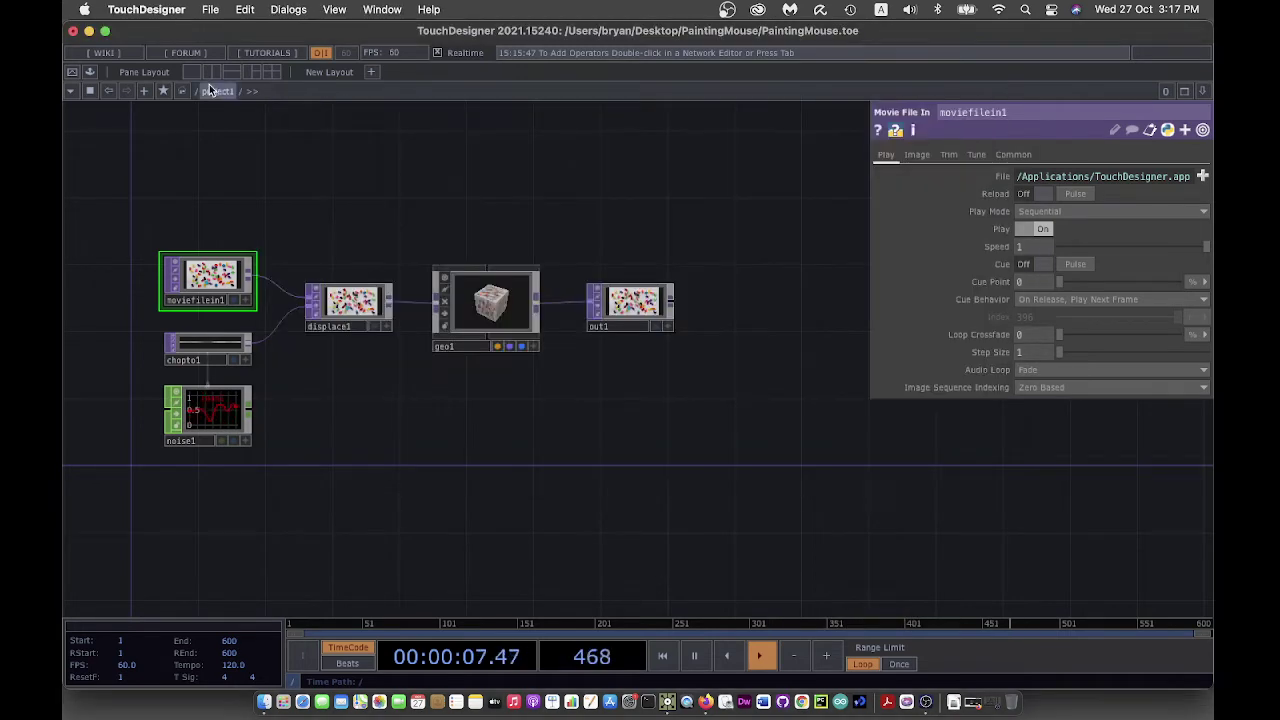
Save the project, accepting the follow-up confirmation
click(210, 9)
click(238, 139)
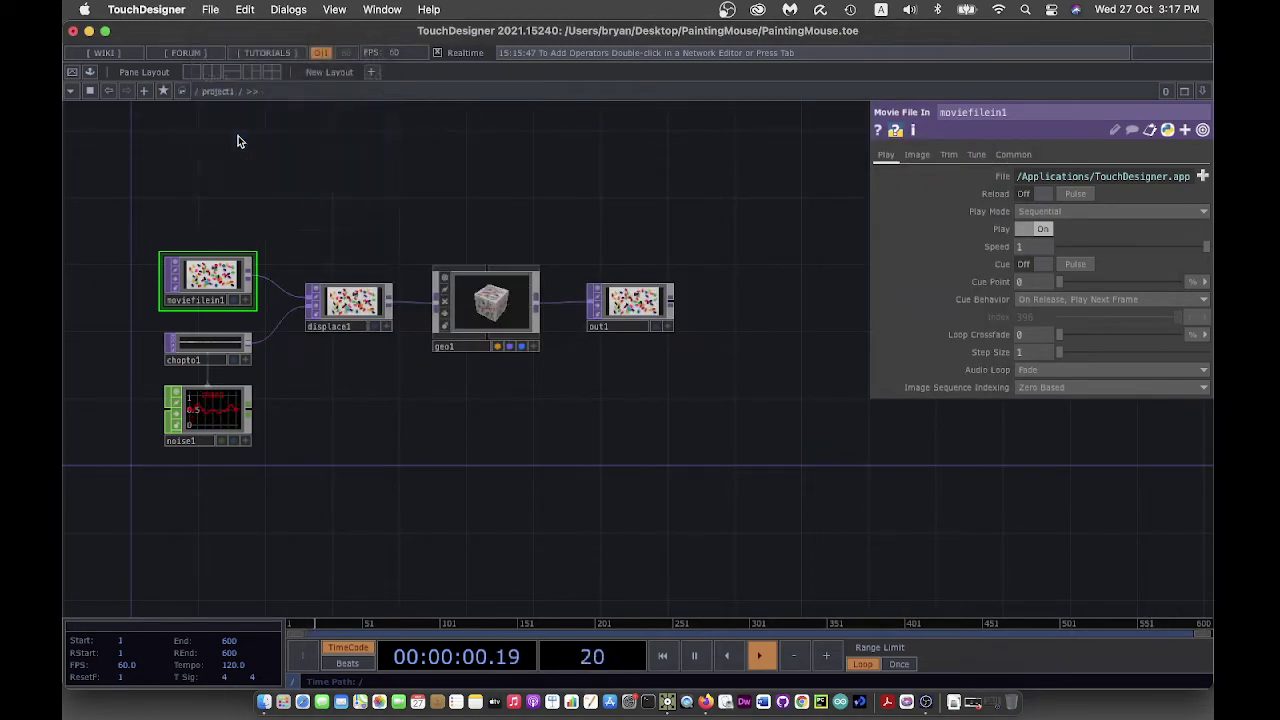
click(913, 432)
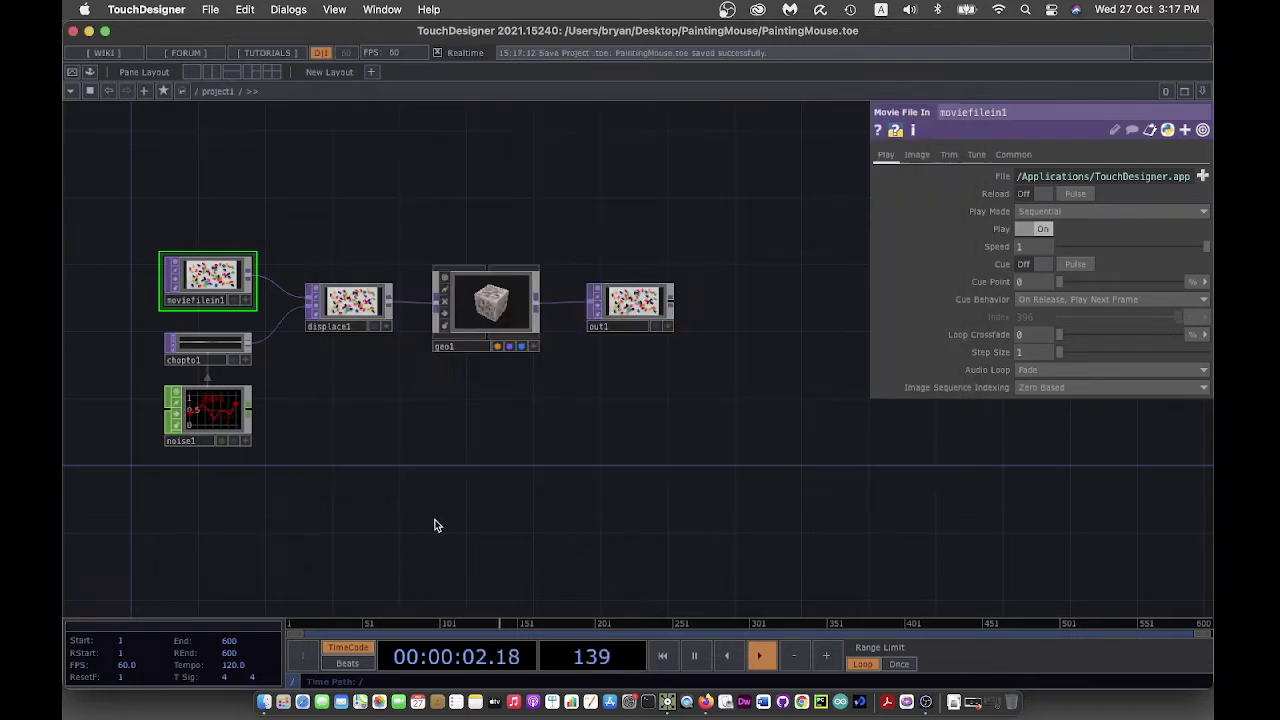
Delete the five default operators feeding out1, keeping only out1, and hide the parameter window
drag(149, 204, 537, 474)
key(Delete)
scroll(427, 477, left, 10)
scroll(427, 477, up, 2)
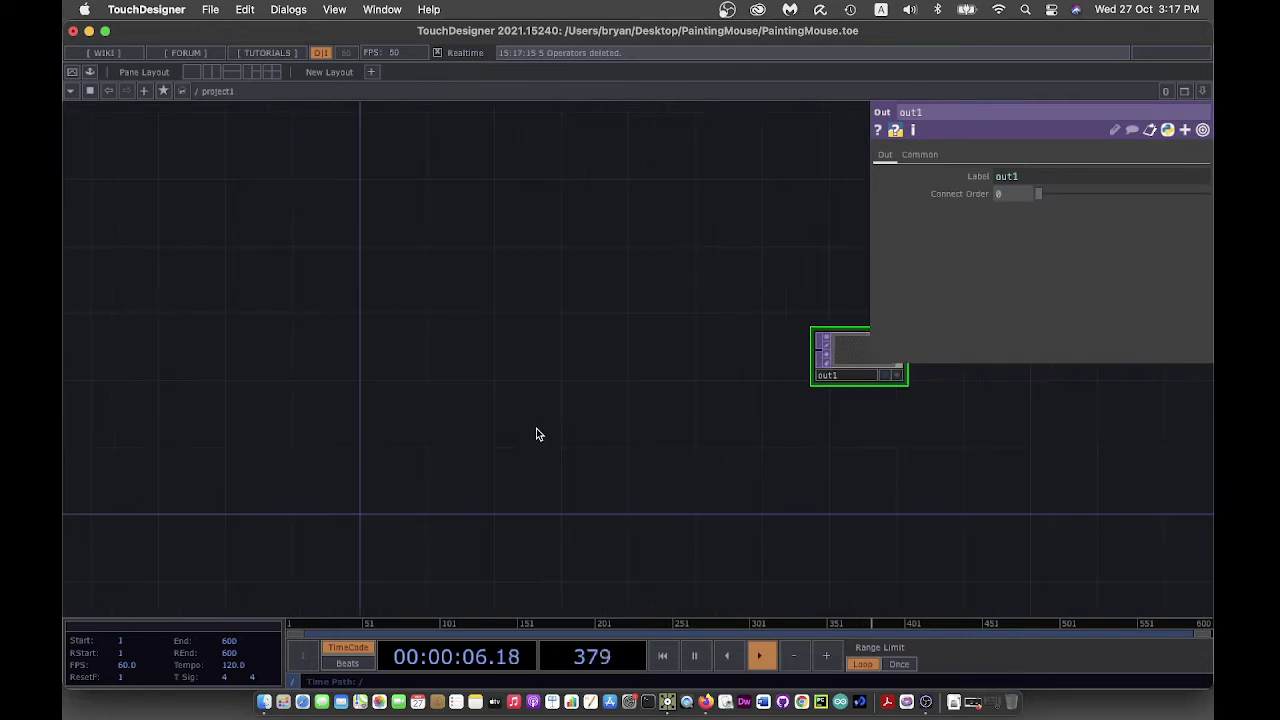
key(p)
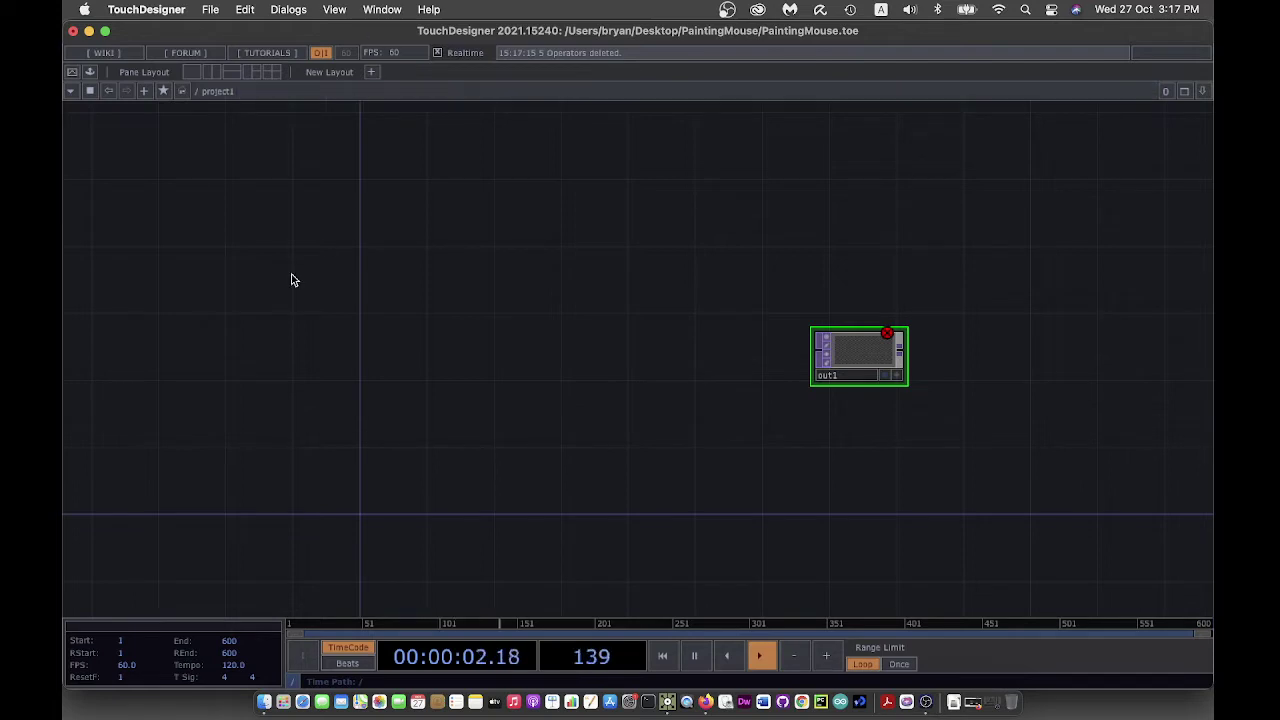
Add a Video Device In TOP in the upper-left area of the network and reduce the node's height slightly
key(Tab)
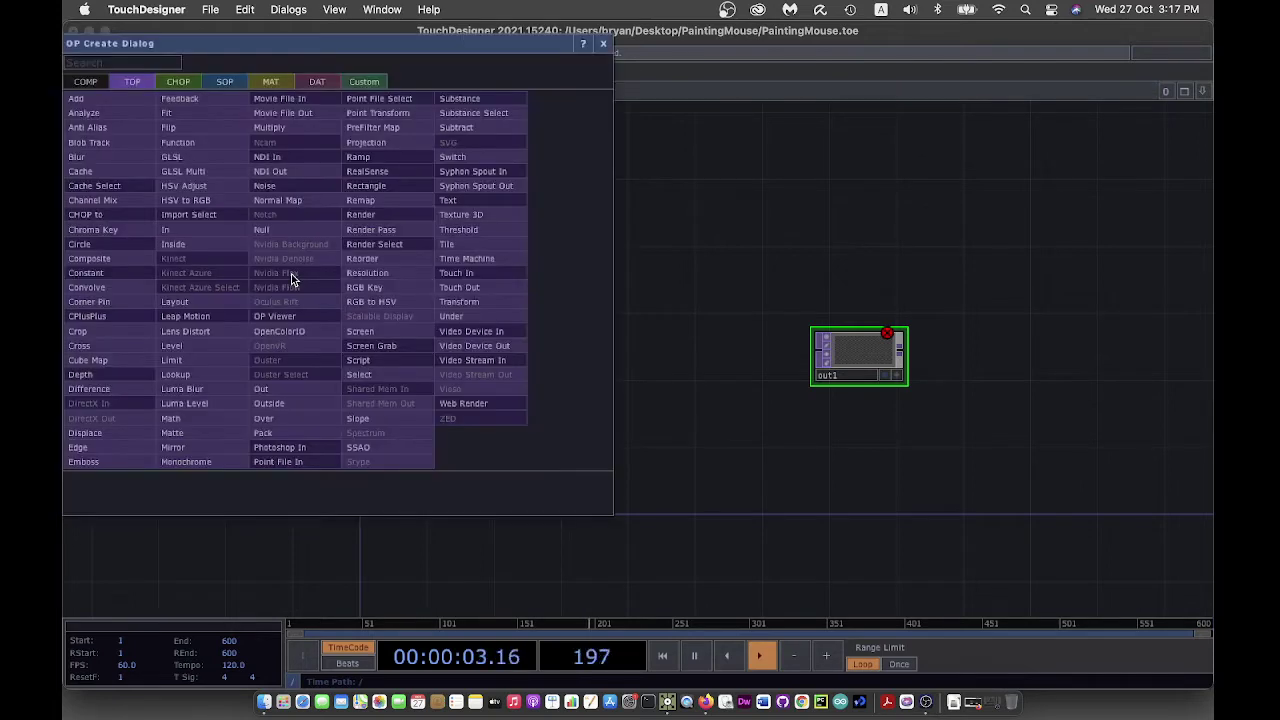
click(509, 340)
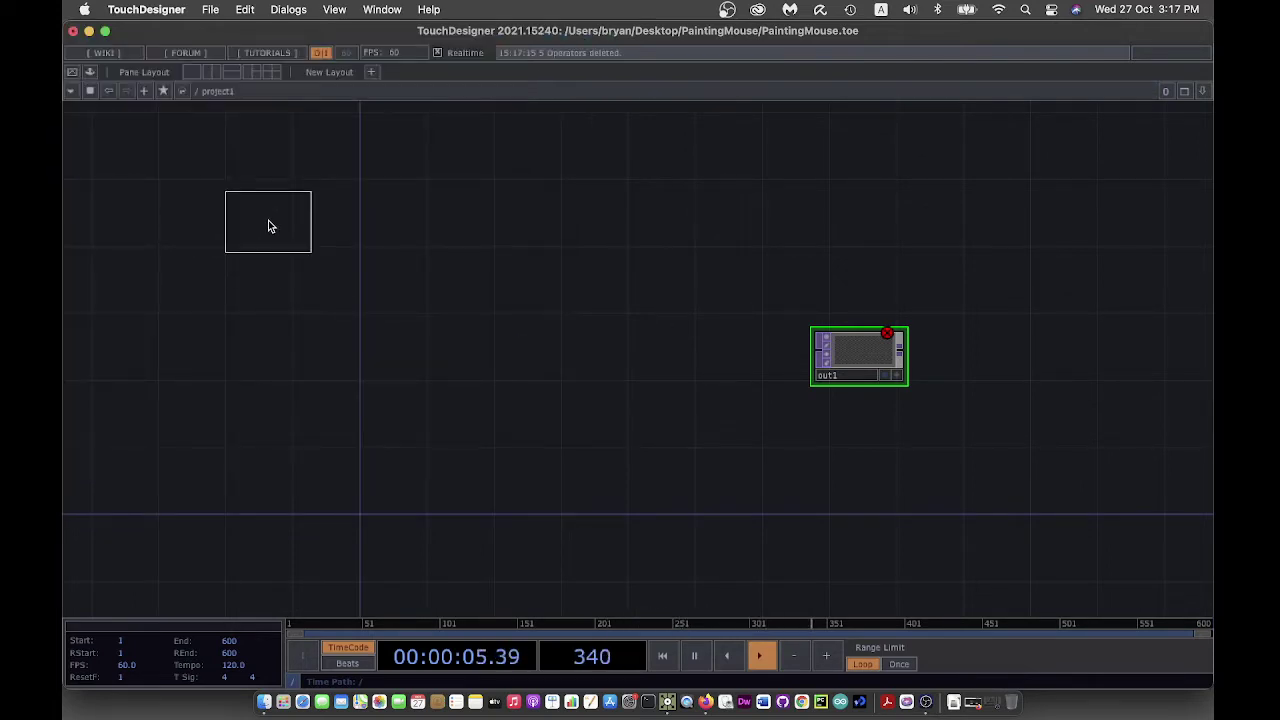
click(268, 222)
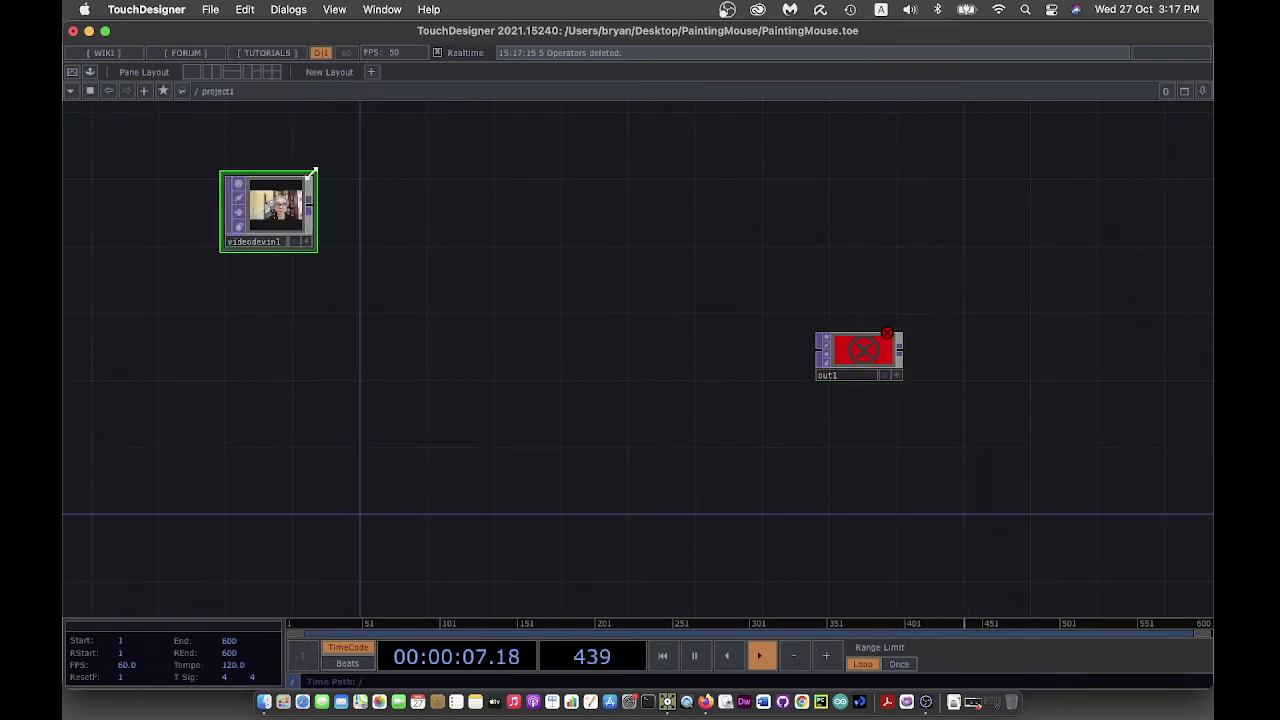
drag(311, 174, 311, 193)
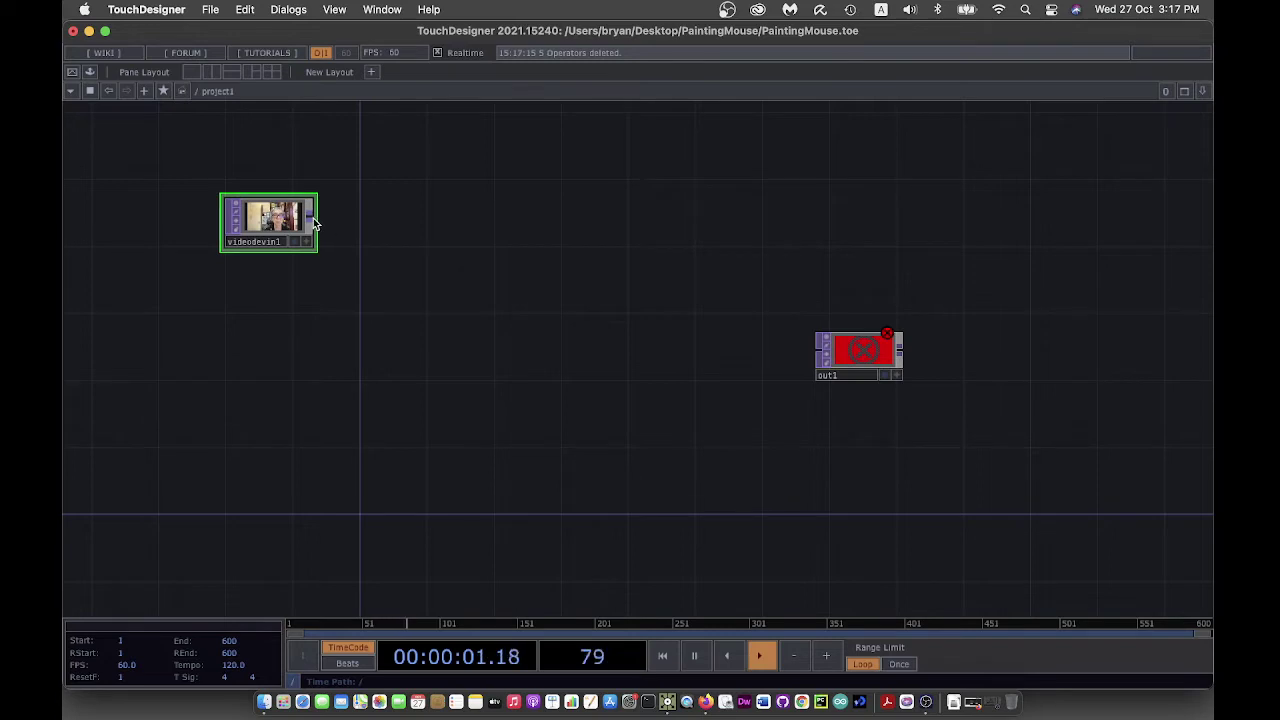
Add a Flip TOP below videodevin1, fed by its output, and turn on Flip X
right_click(313, 218)
click(205, 117)
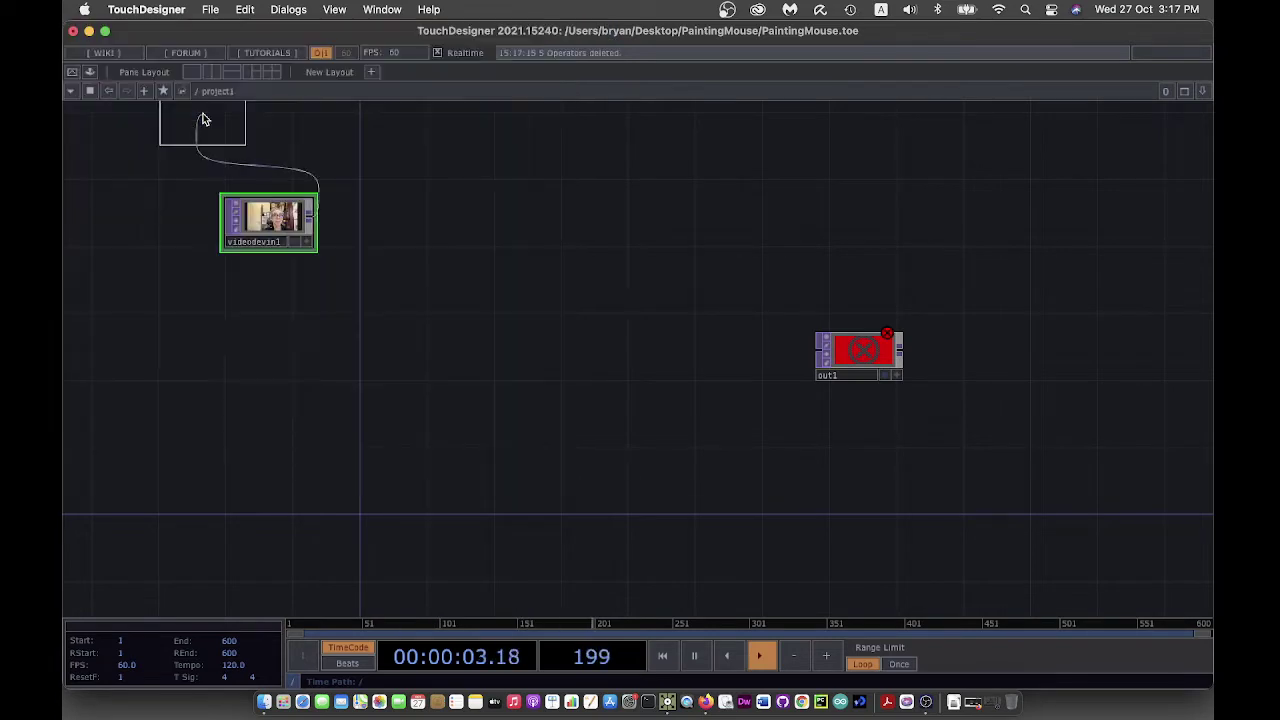
click(267, 327)
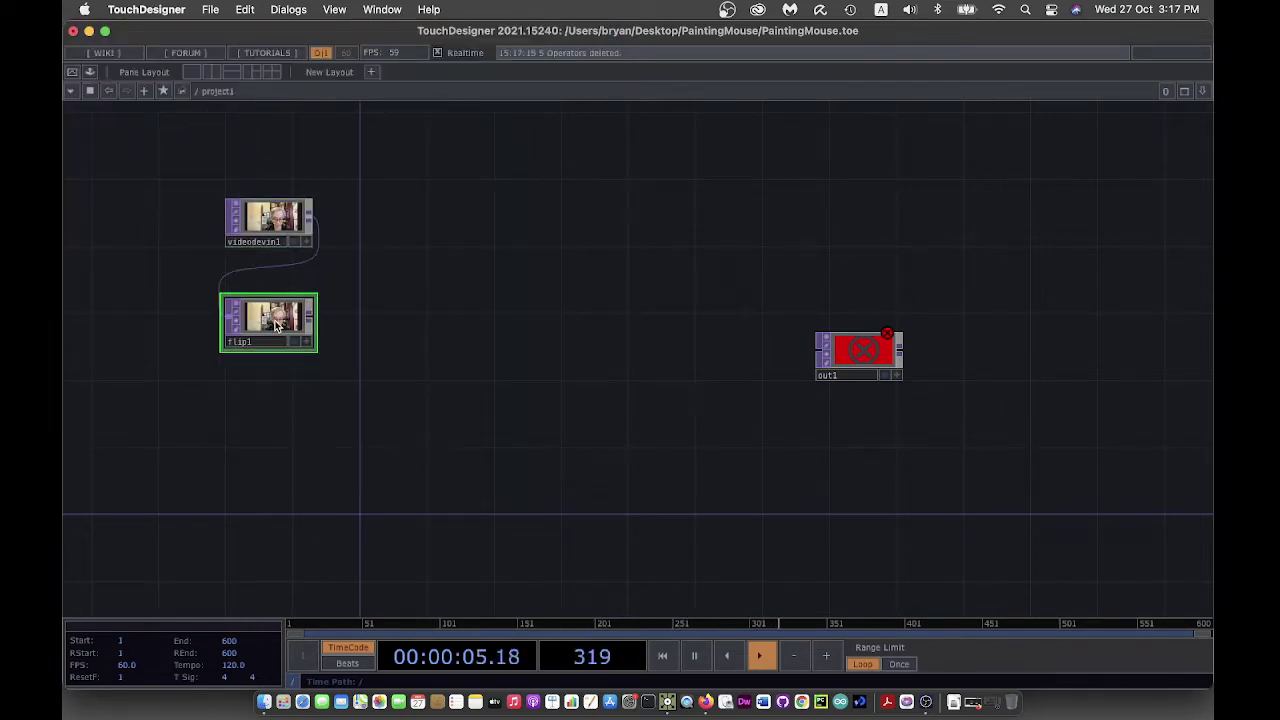
key(p)
click(1009, 179)
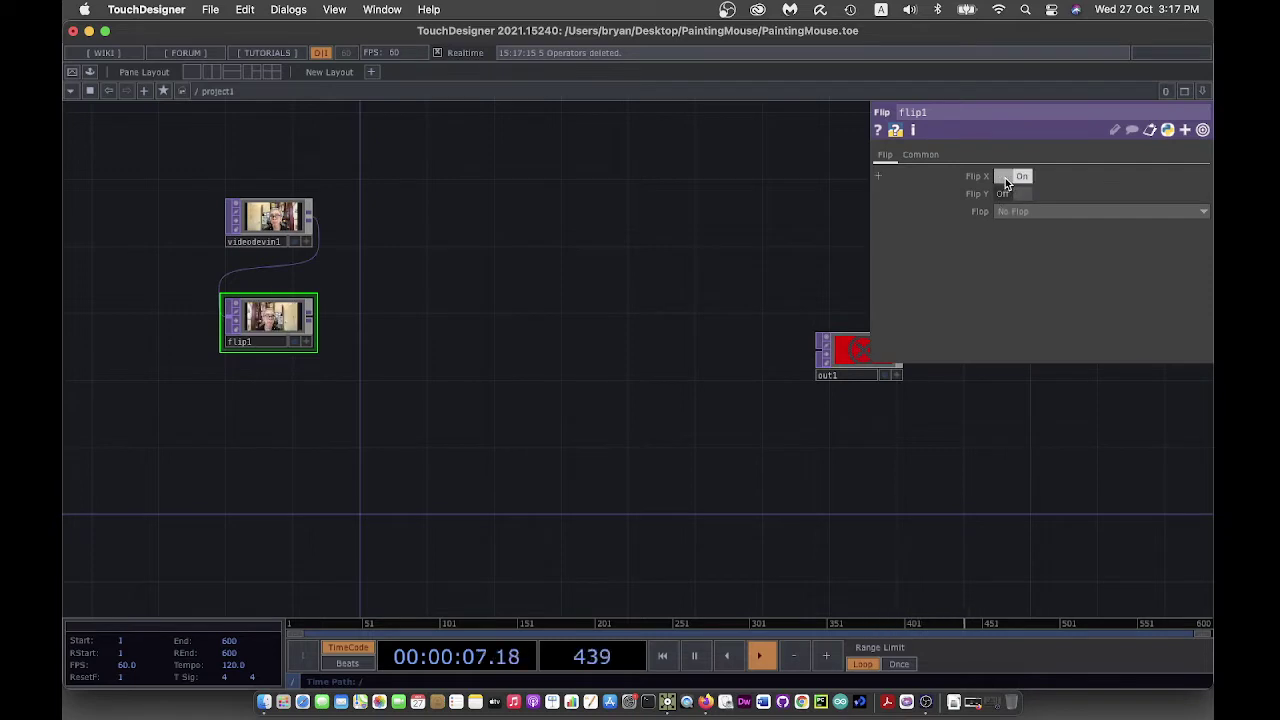
Add a TOP to CHOP directly below flip1, taking flip1 as its source
drag(471, 491, 440, 431)
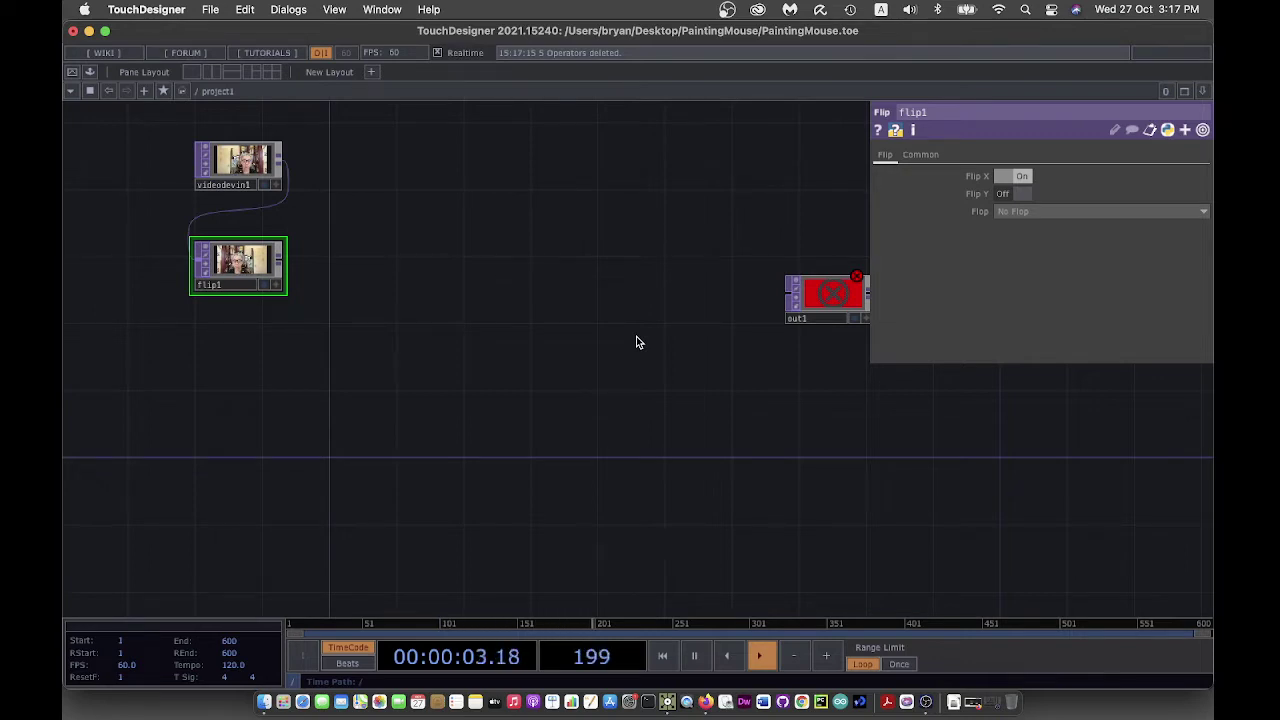
scroll(636, 340, up, 2)
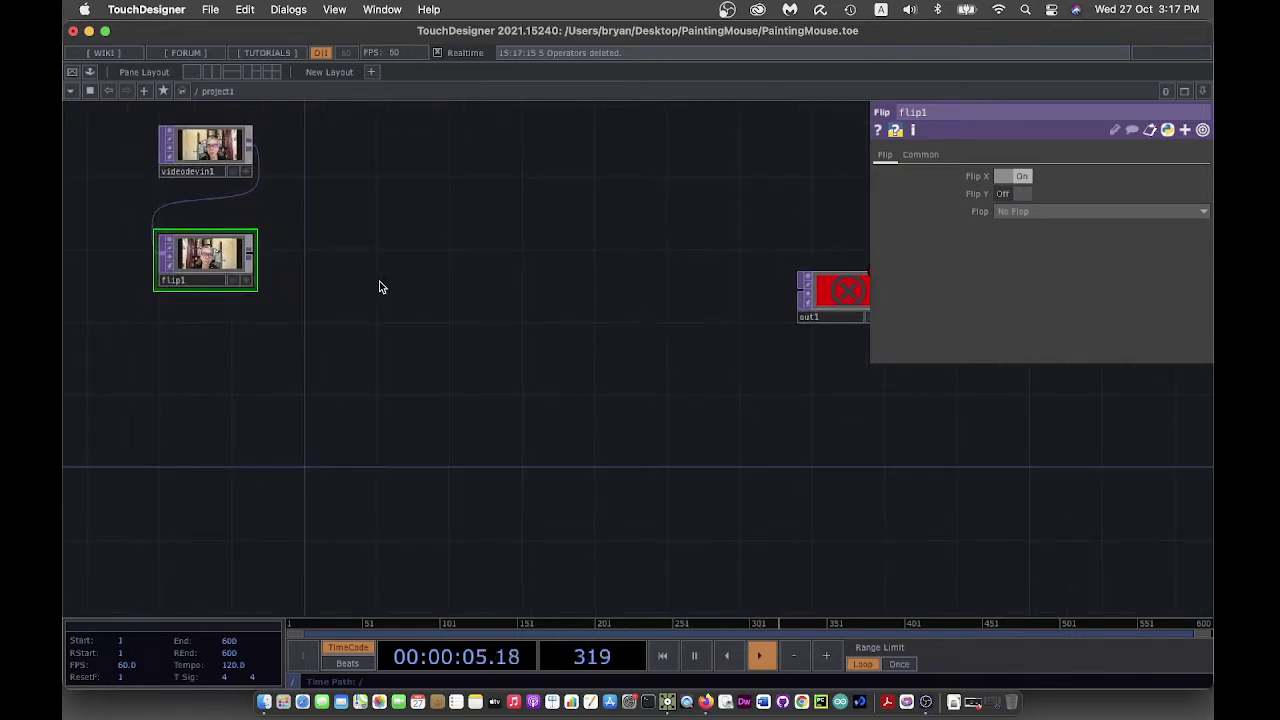
scroll(380, 287, up, 1)
drag(380, 287, 407, 326)
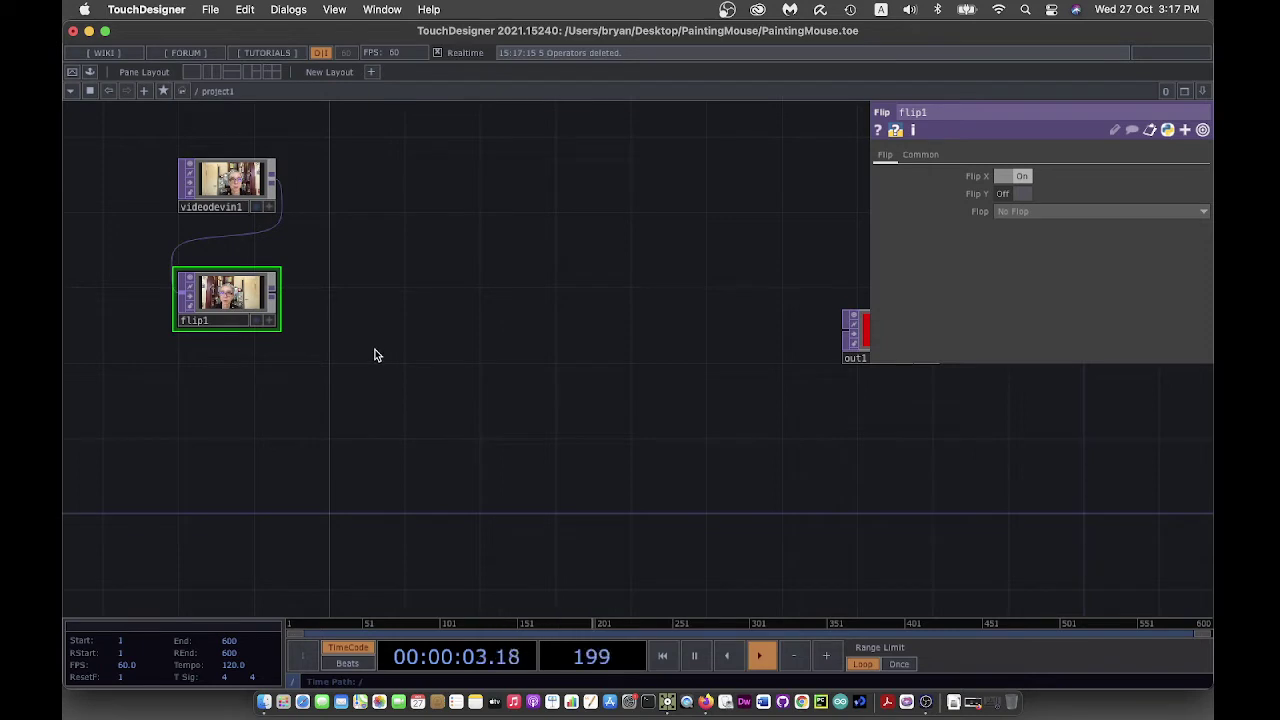
right_click(272, 292)
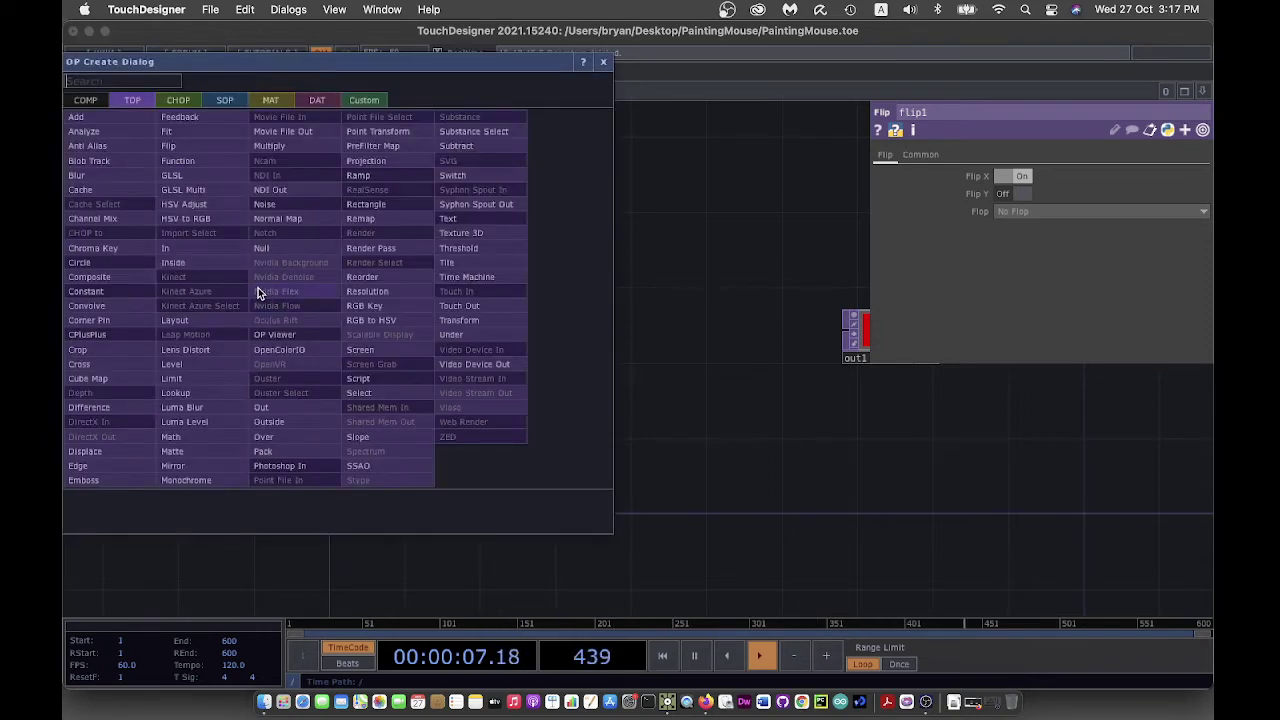
click(185, 100)
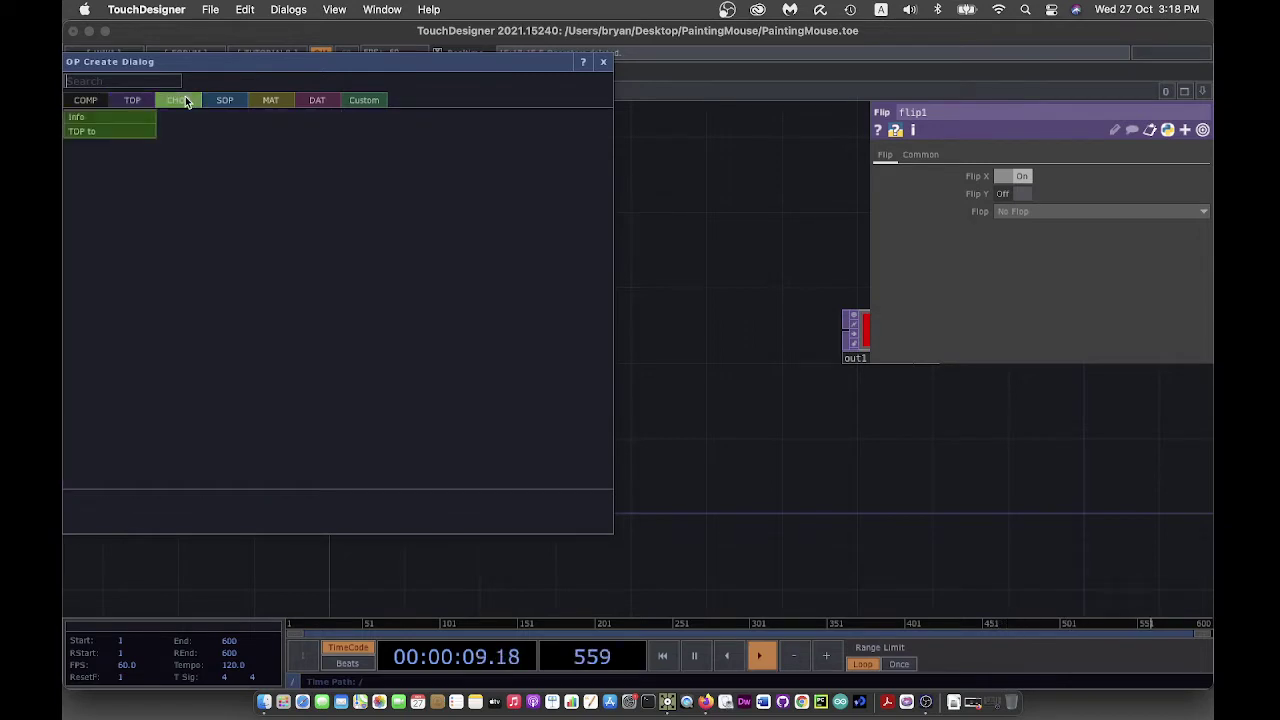
click(114, 135)
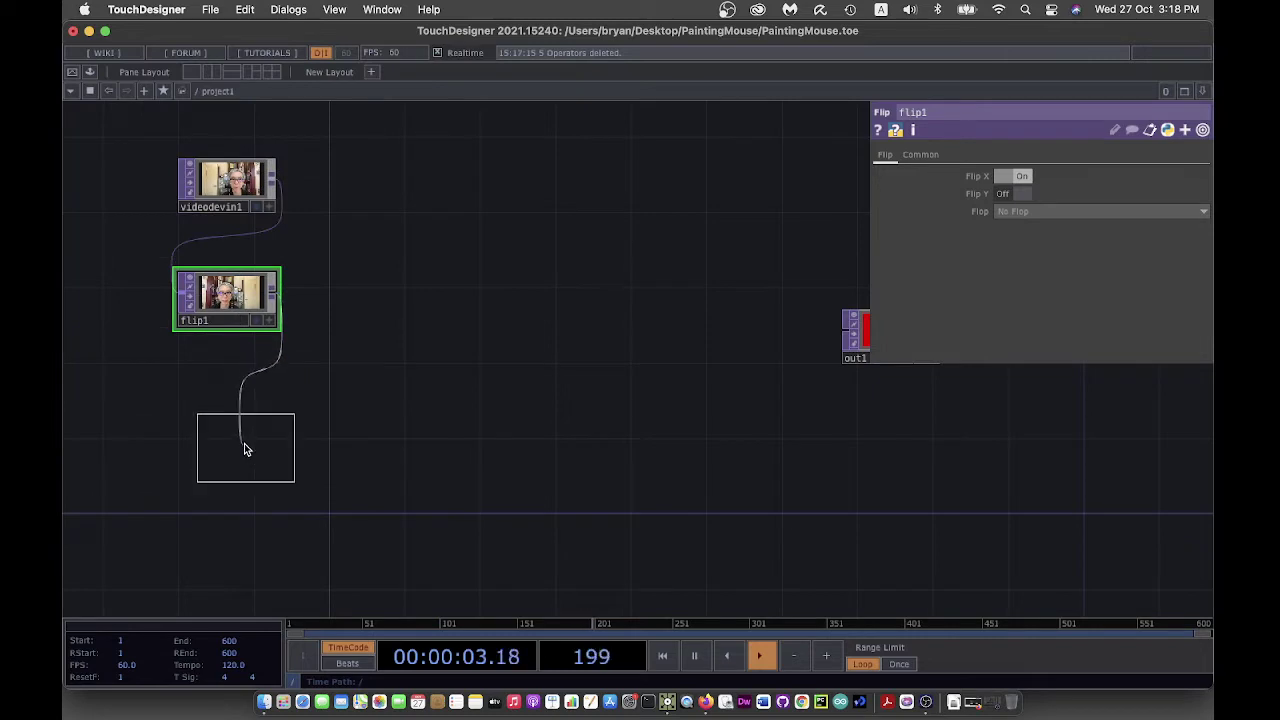
click(232, 398)
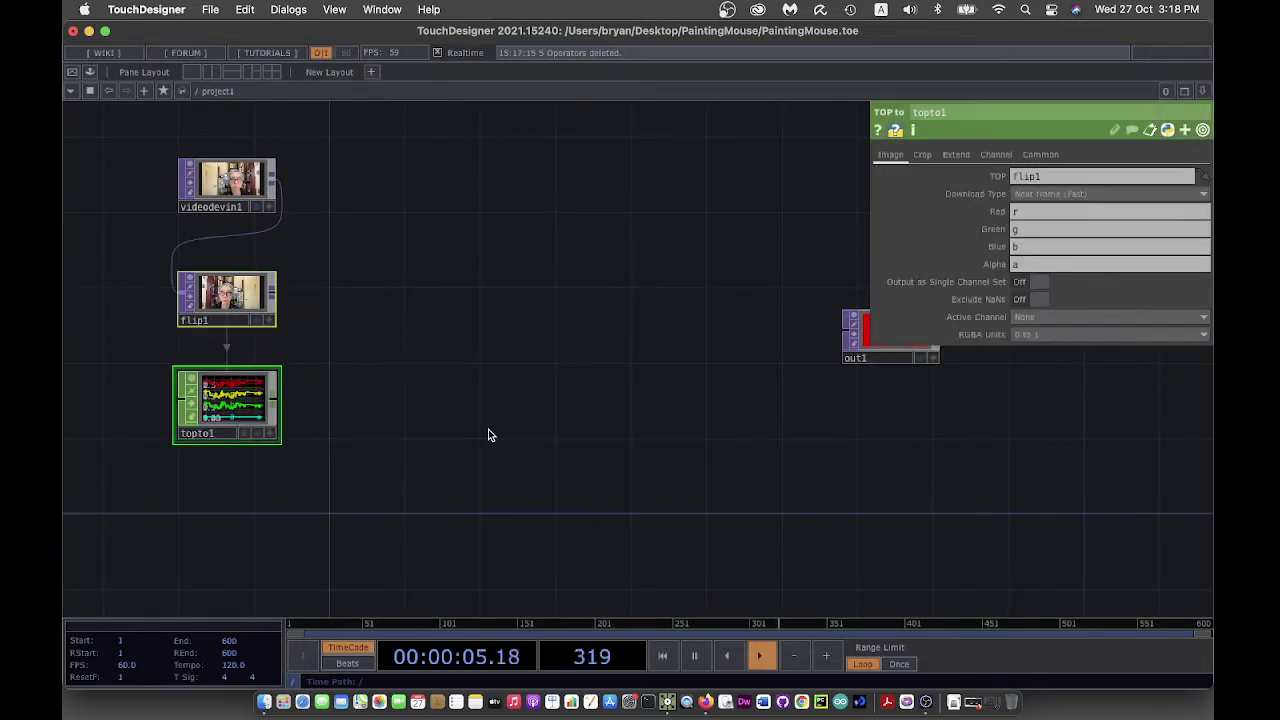
Clear the Alpha channel name on topto1 so it outputs only r, g and b
scroll(479, 437, up, 1)
drag(479, 437, 563, 434)
scroll(613, 413, up, 1)
scroll(611, 414, up, 1)
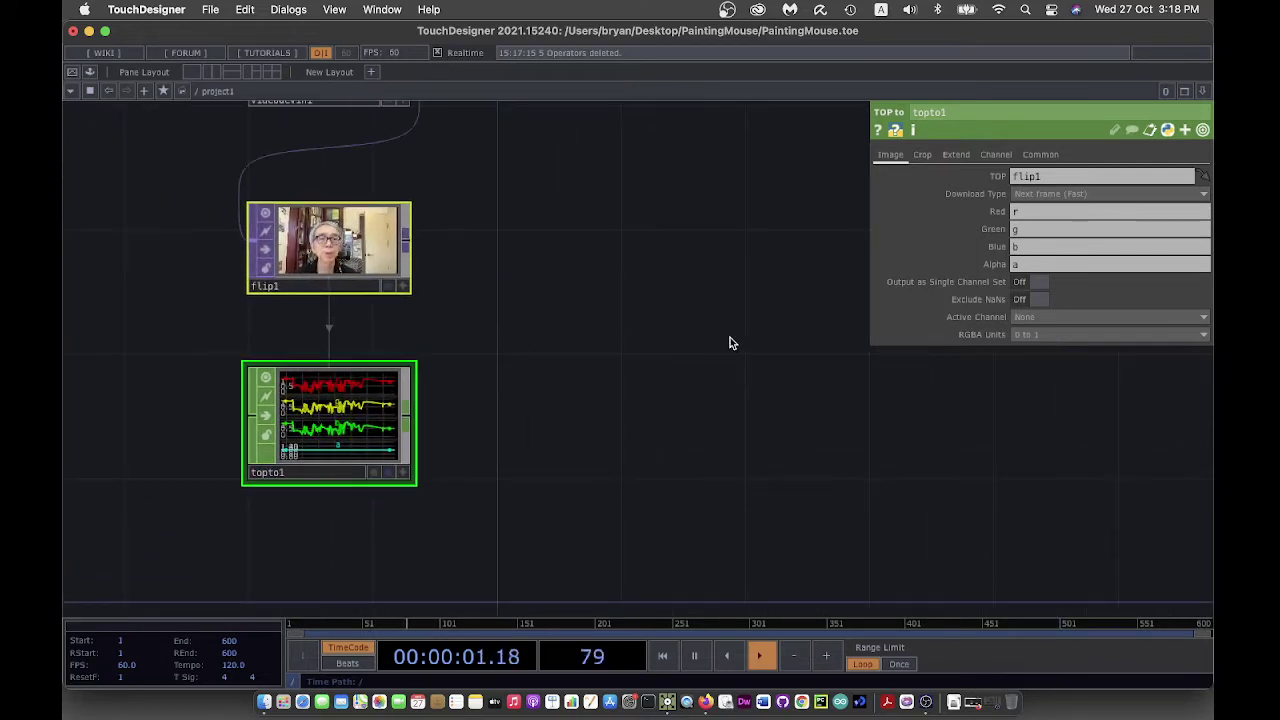
click(1035, 266)
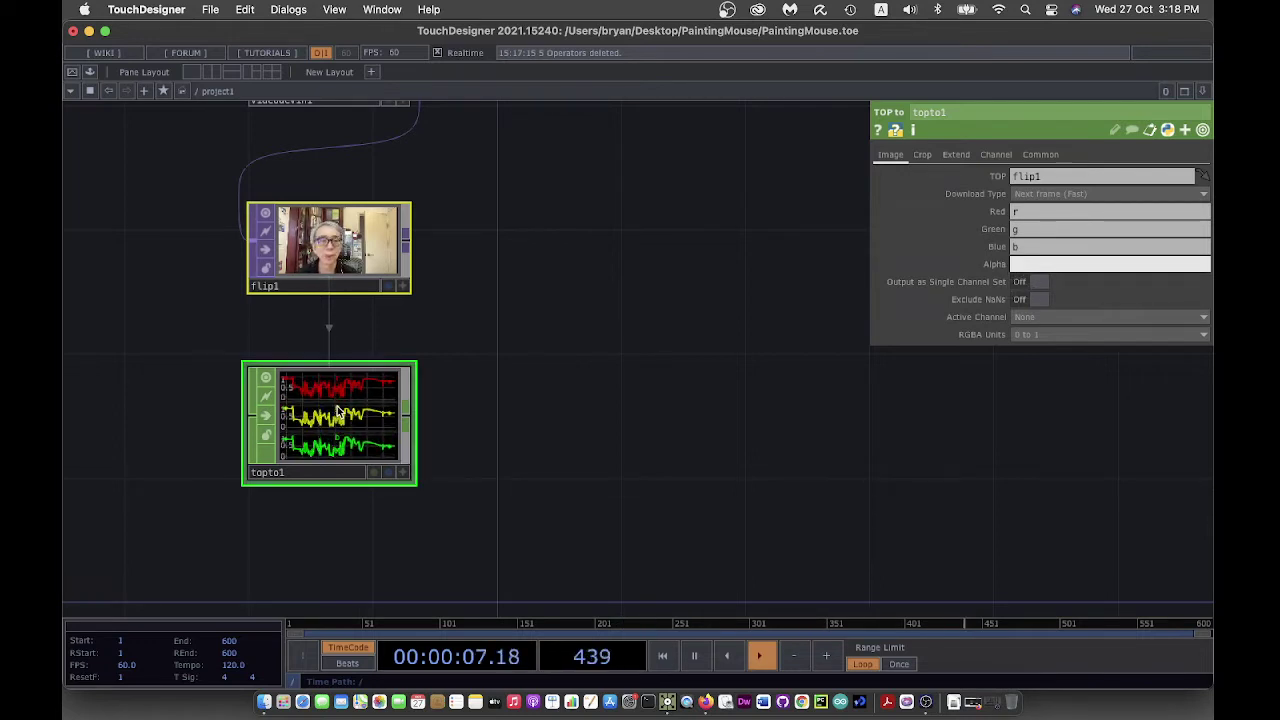
Set topto1's Crop mode to Pixel (U,V) with U Start at 0.5
click(924, 157)
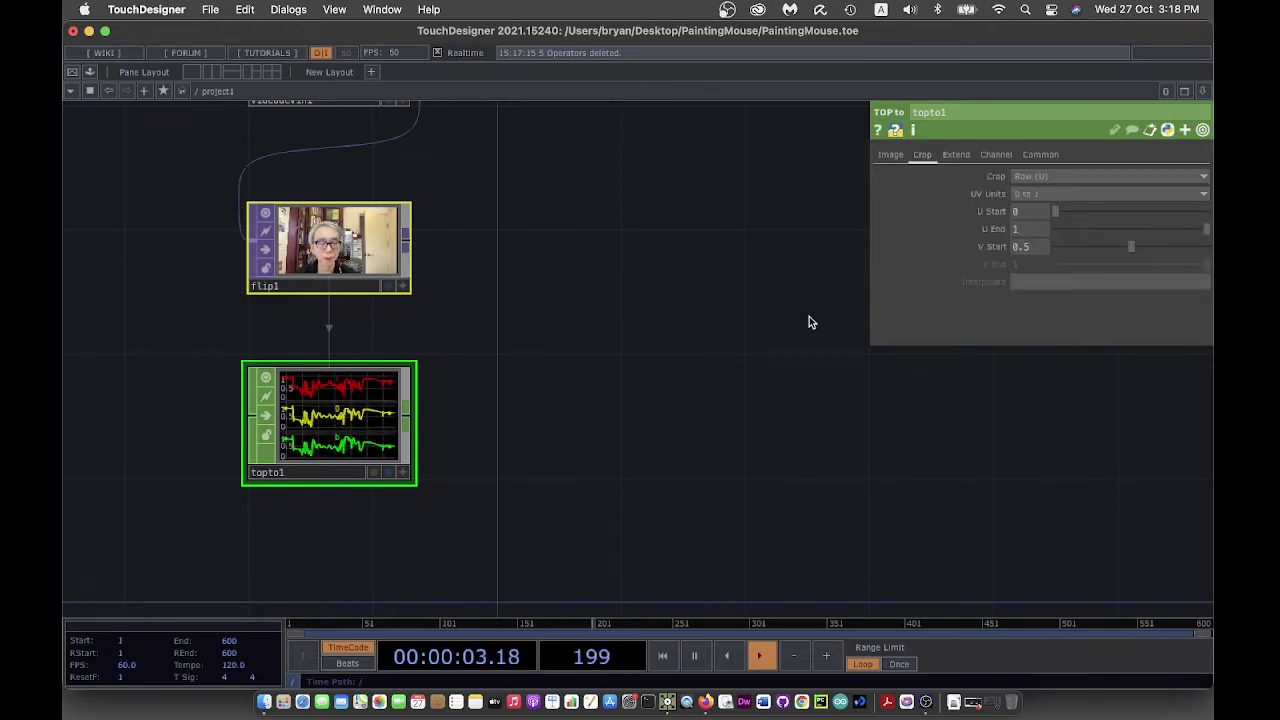
scroll(705, 245, up, 3)
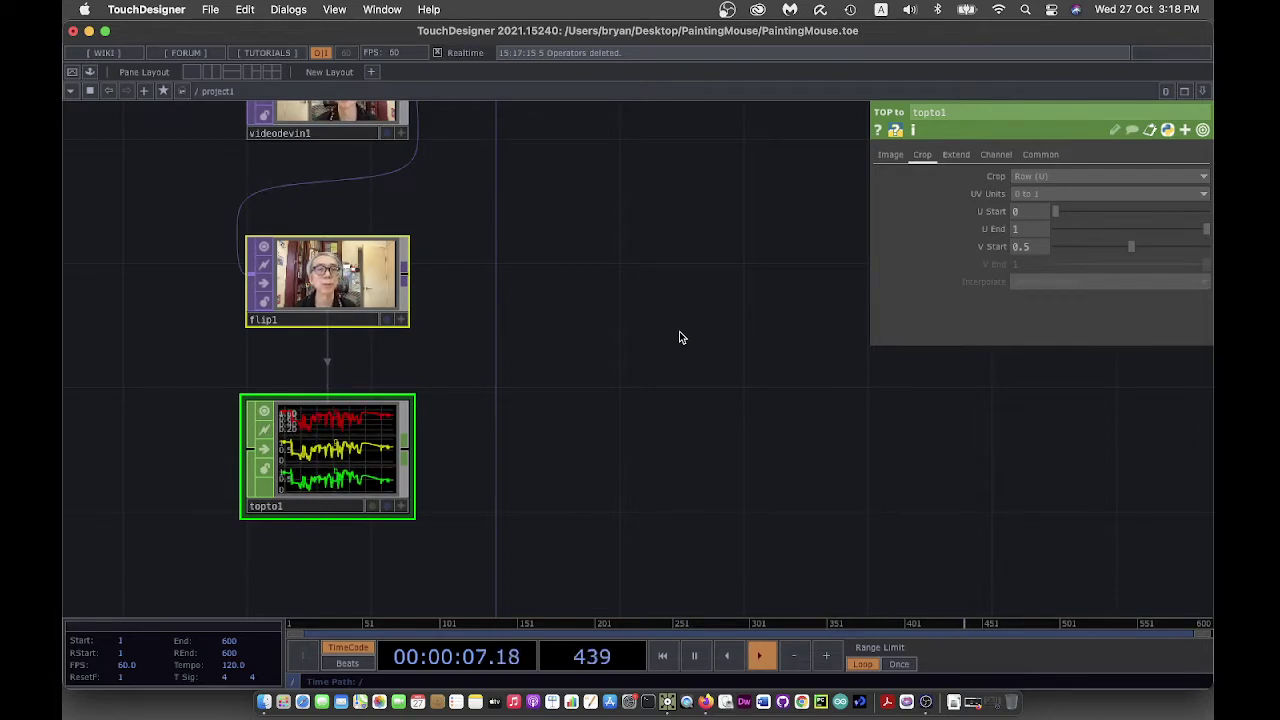
click(1051, 182)
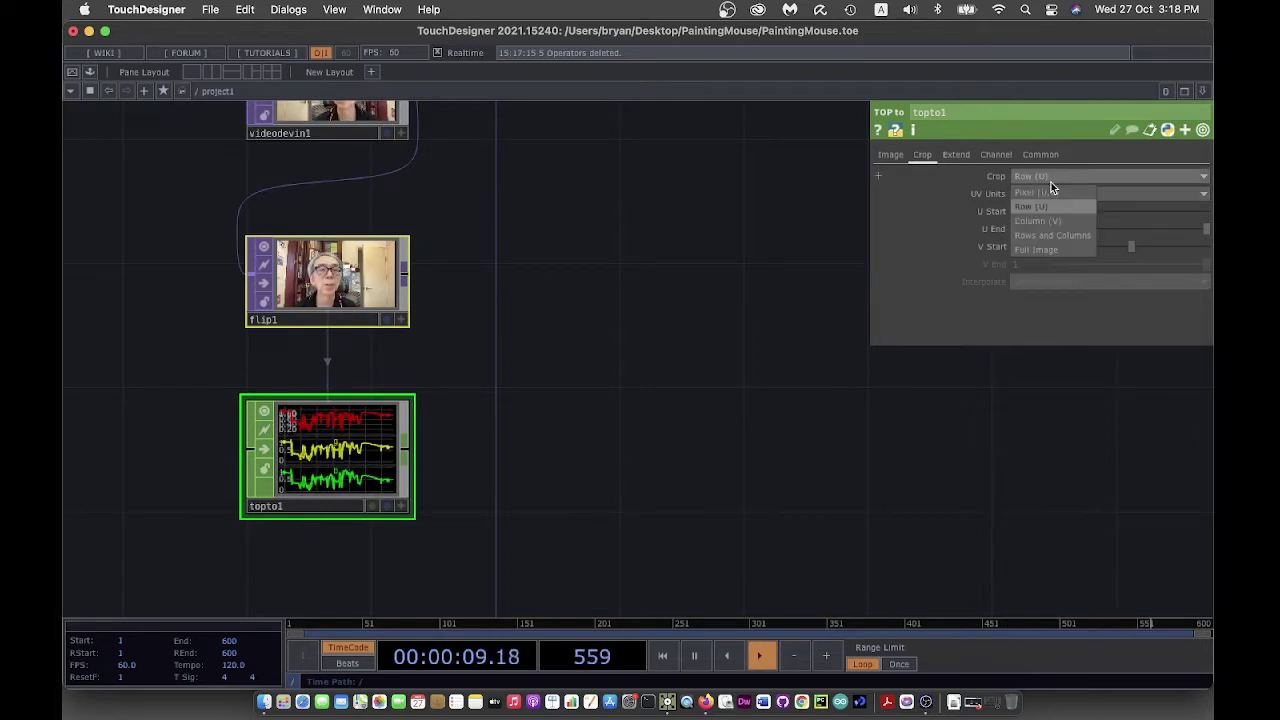
click(1049, 195)
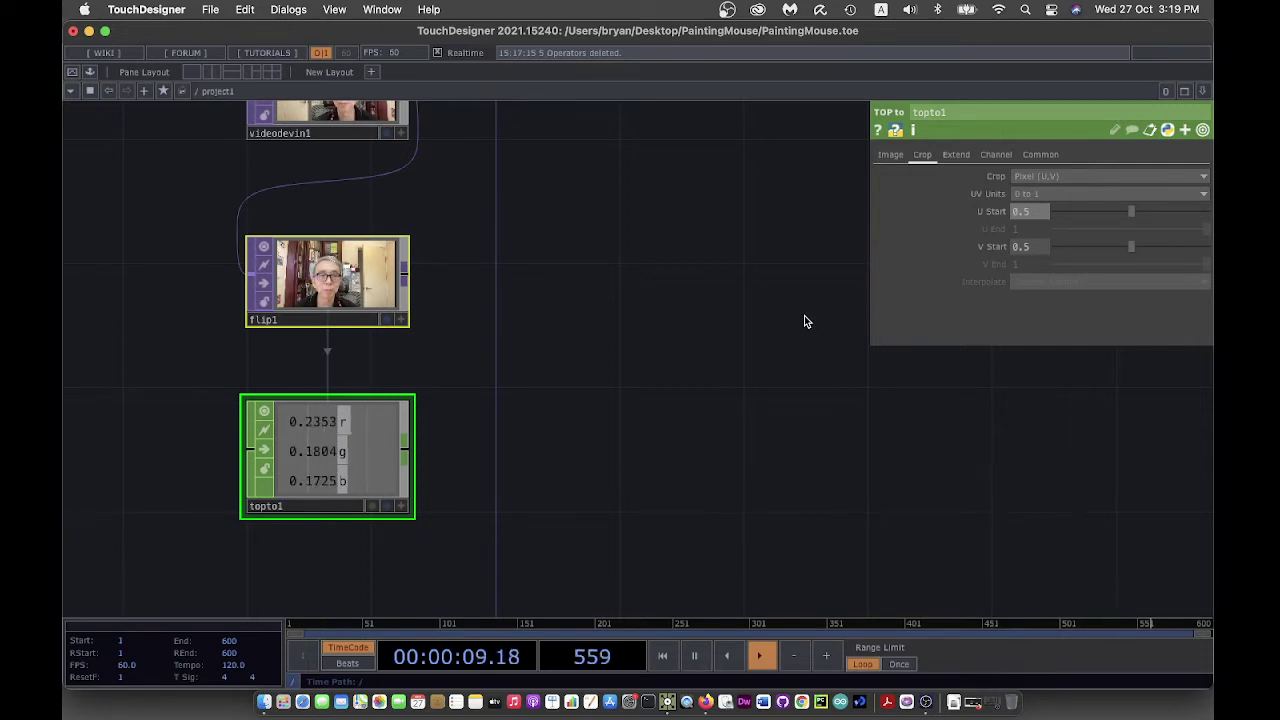
Add a Mouse In CHOP to the empty network area beside topto1
scroll(769, 377, down, 3)
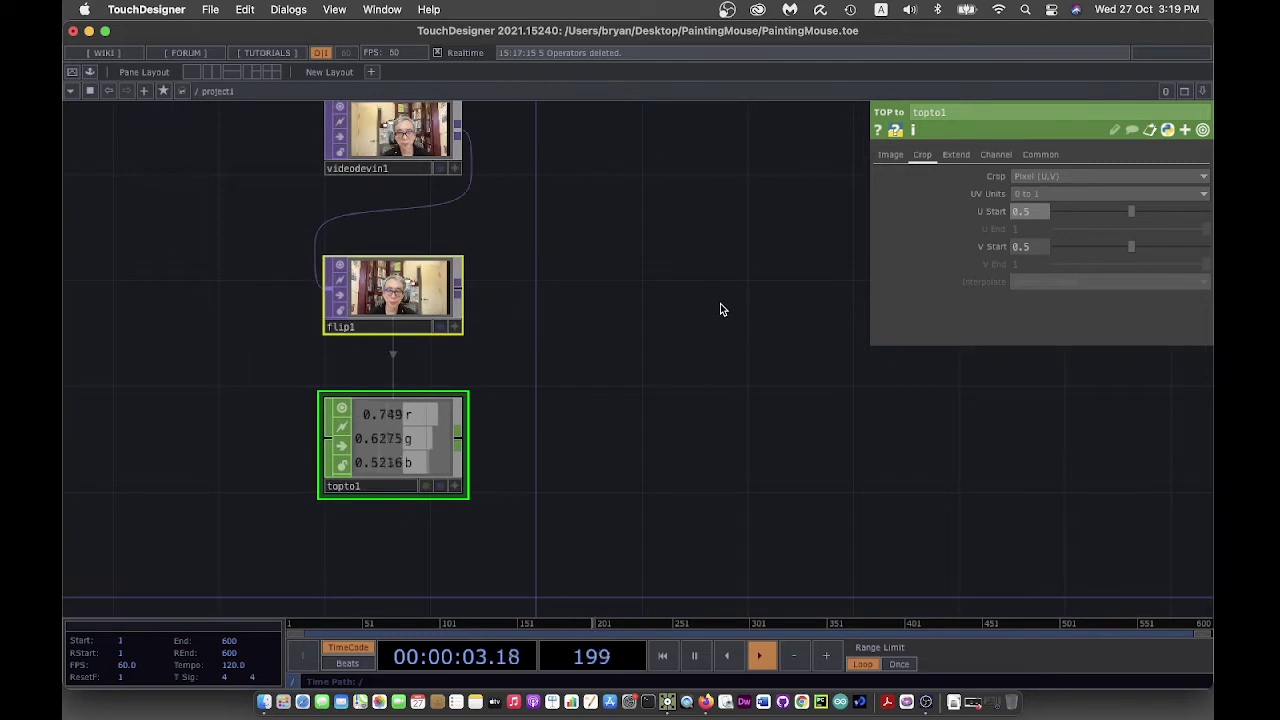
drag(720, 309, 591, 393)
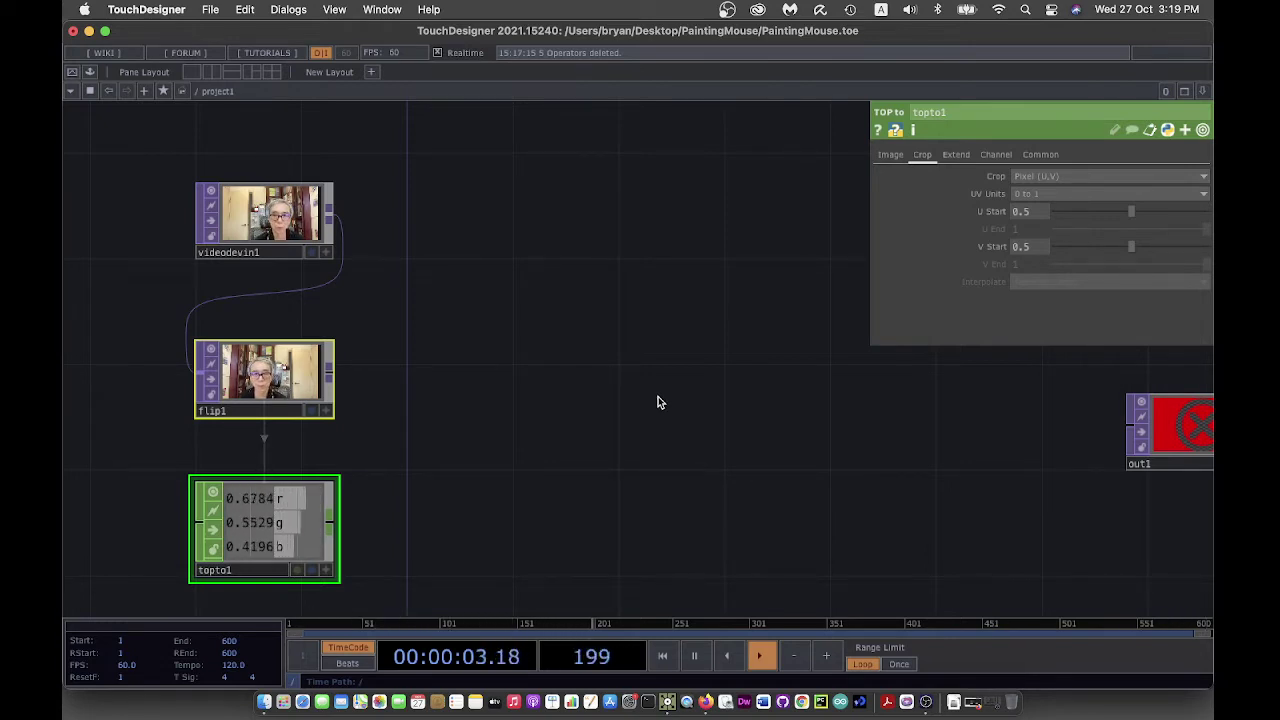
drag(663, 443, 713, 366)
key(Tab)
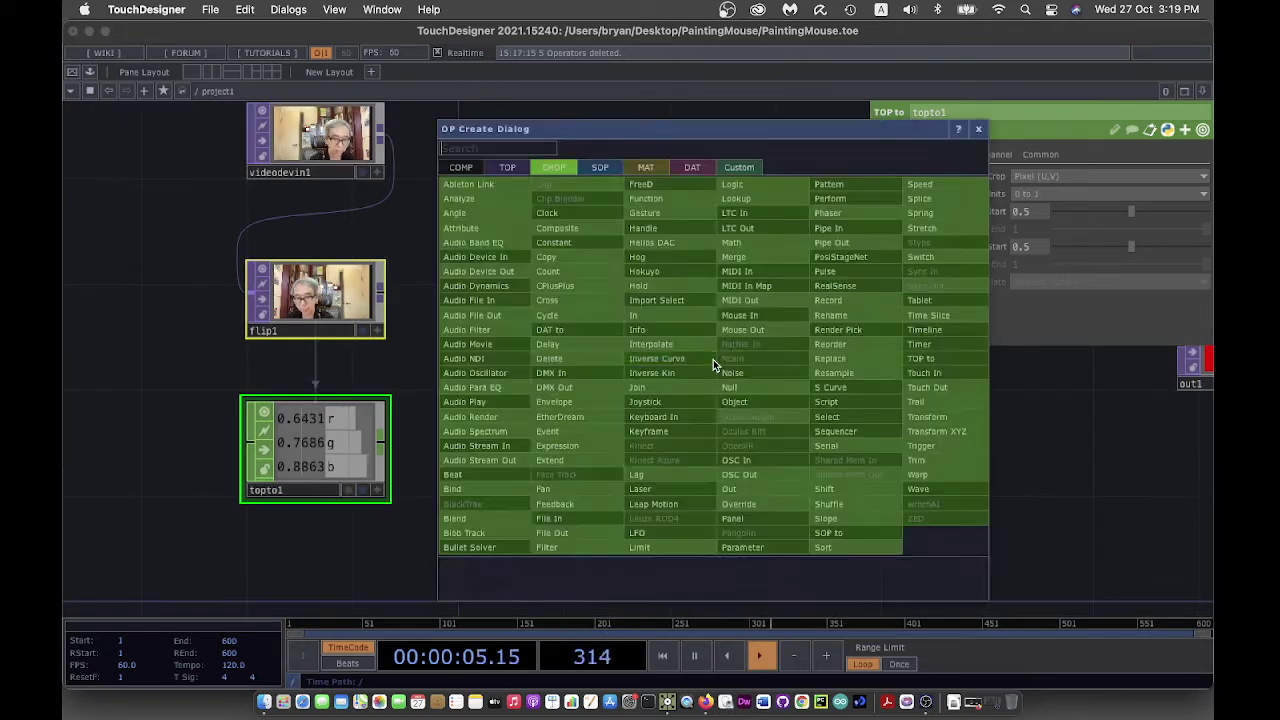
click(754, 316)
click(653, 425)
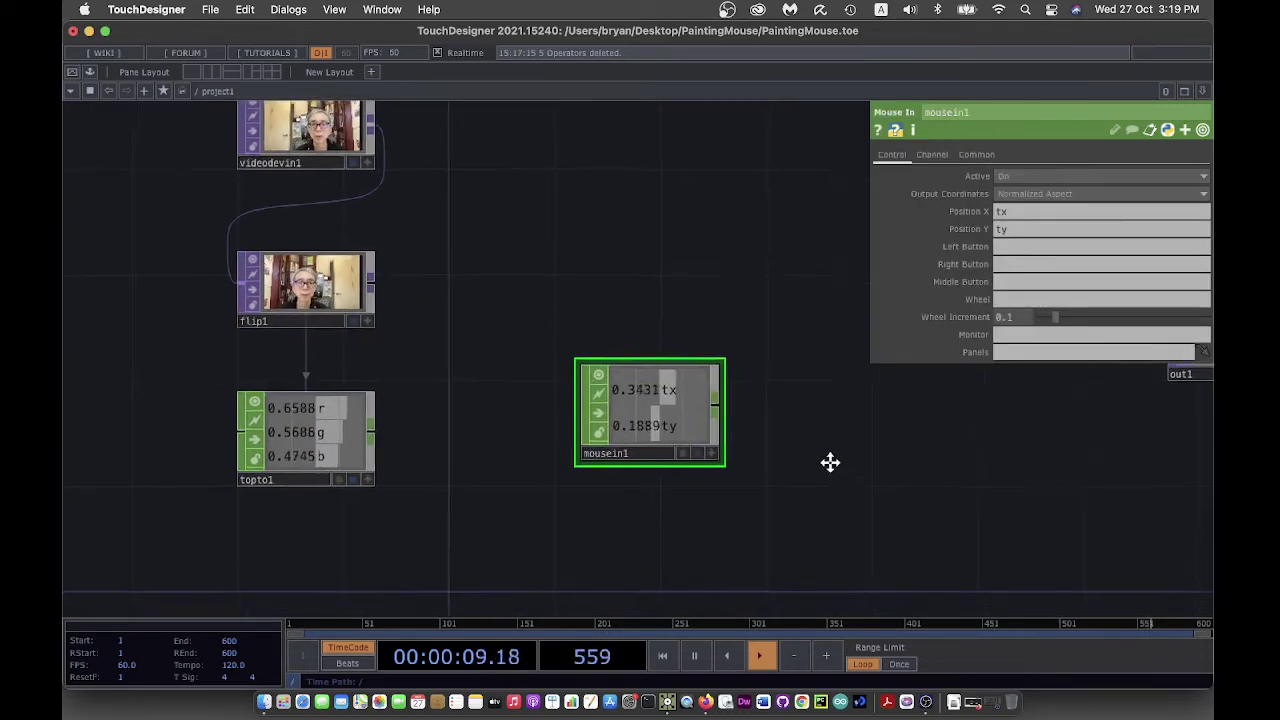
scroll(843, 471, right, 5)
scroll(843, 471, down, 4)
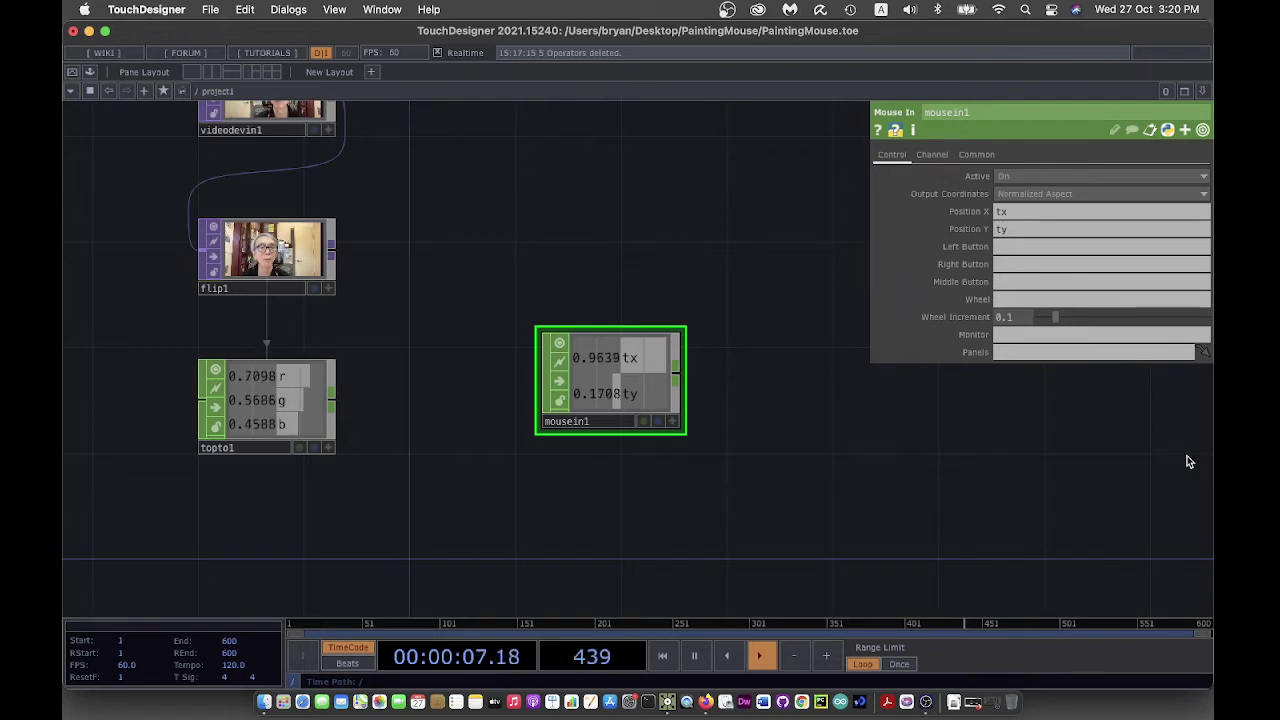
Set mousein1's Output Coordinates to Normalized and move the node directly below topto1
click(1042, 194)
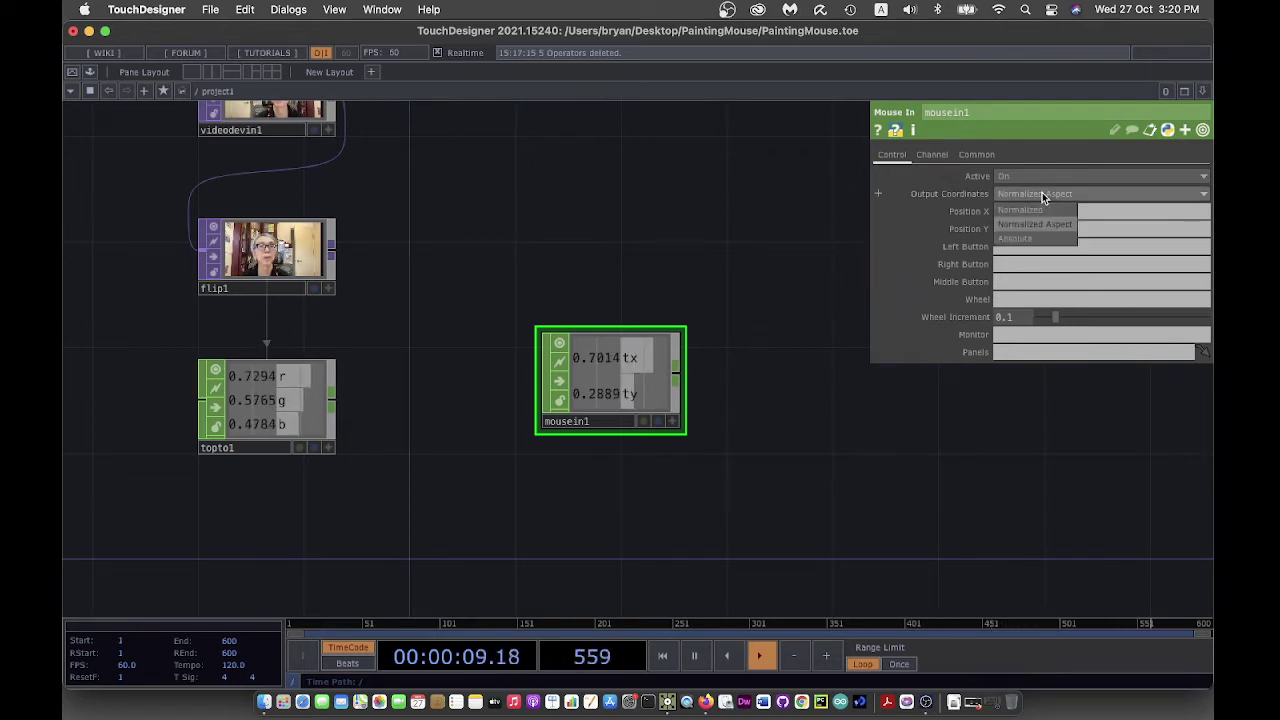
click(1045, 210)
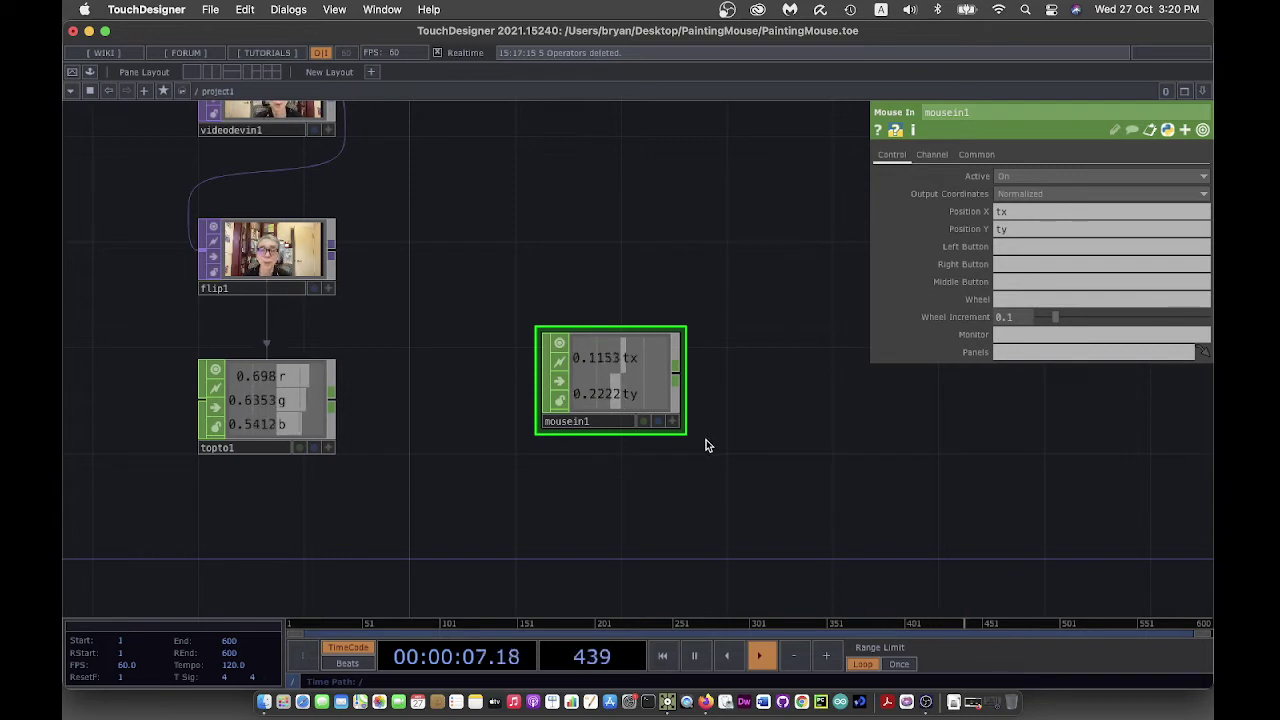
drag(787, 505, 902, 429)
drag(697, 314, 364, 474)
scroll(600, 430, down, 2)
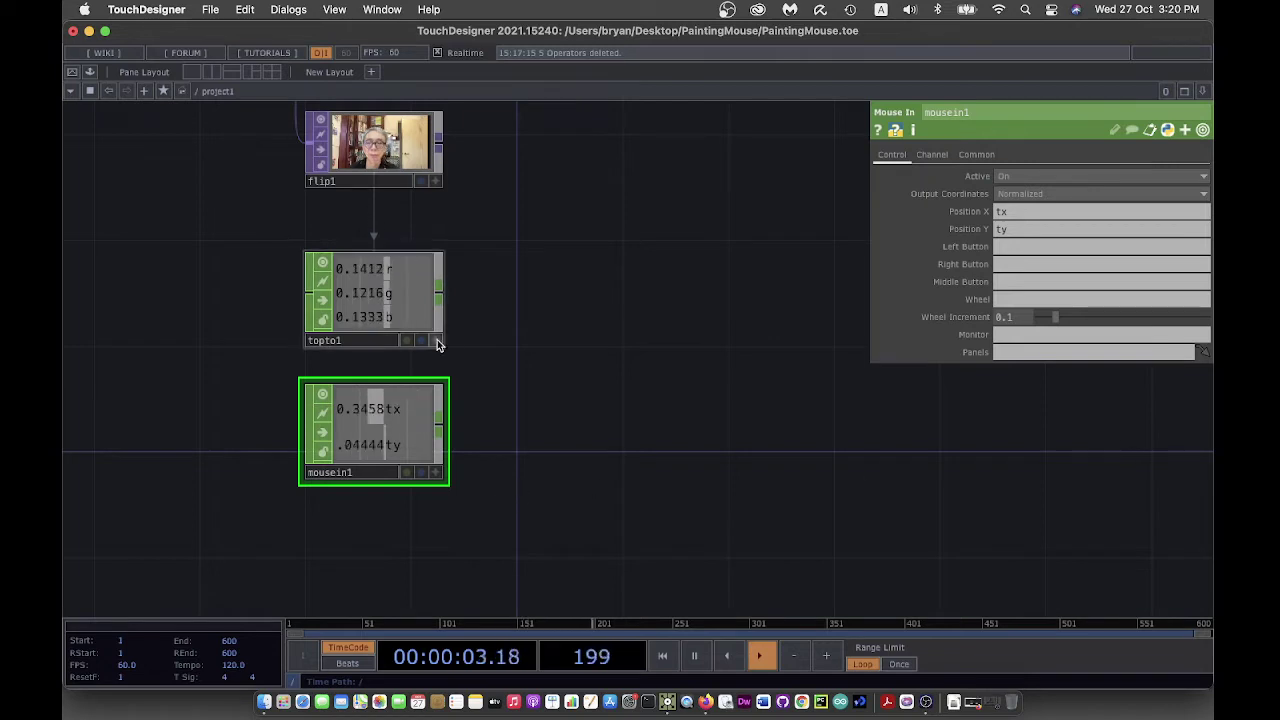
Adjust topto1's crop position to U Start 0.323 and V Start 0.513 to sample another pixel
click(395, 294)
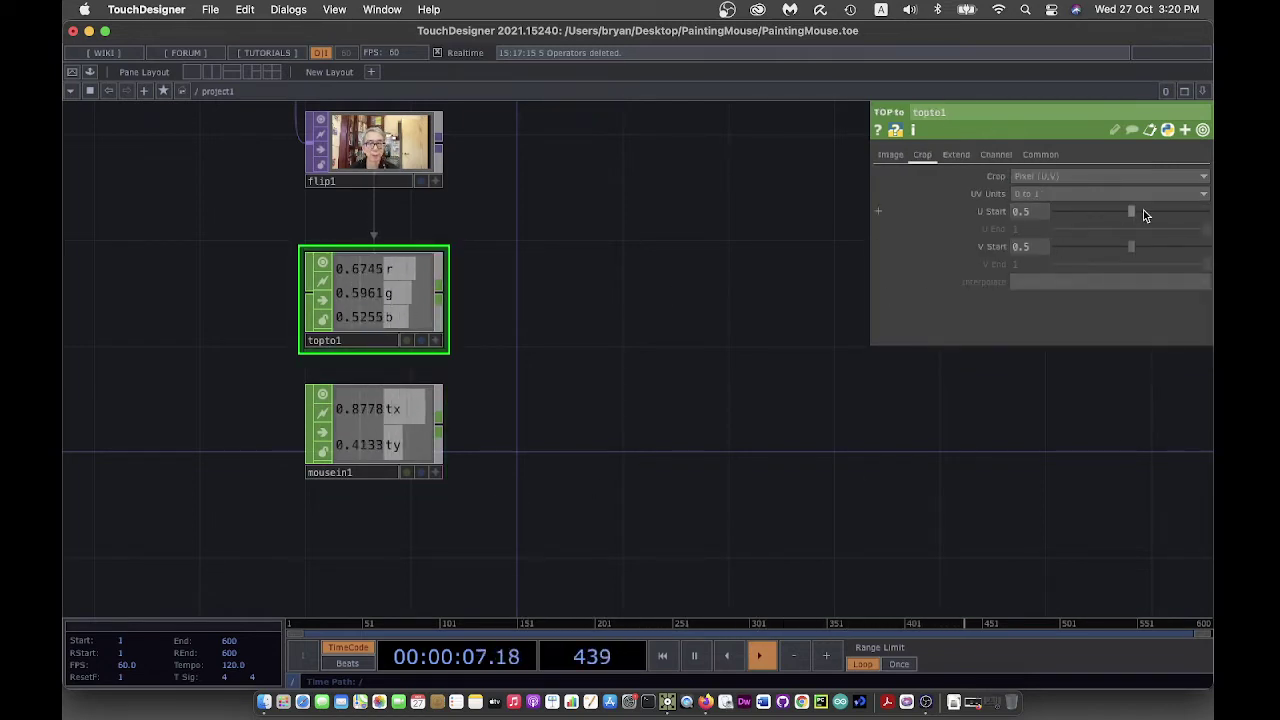
drag(1131, 213, 1131, 247)
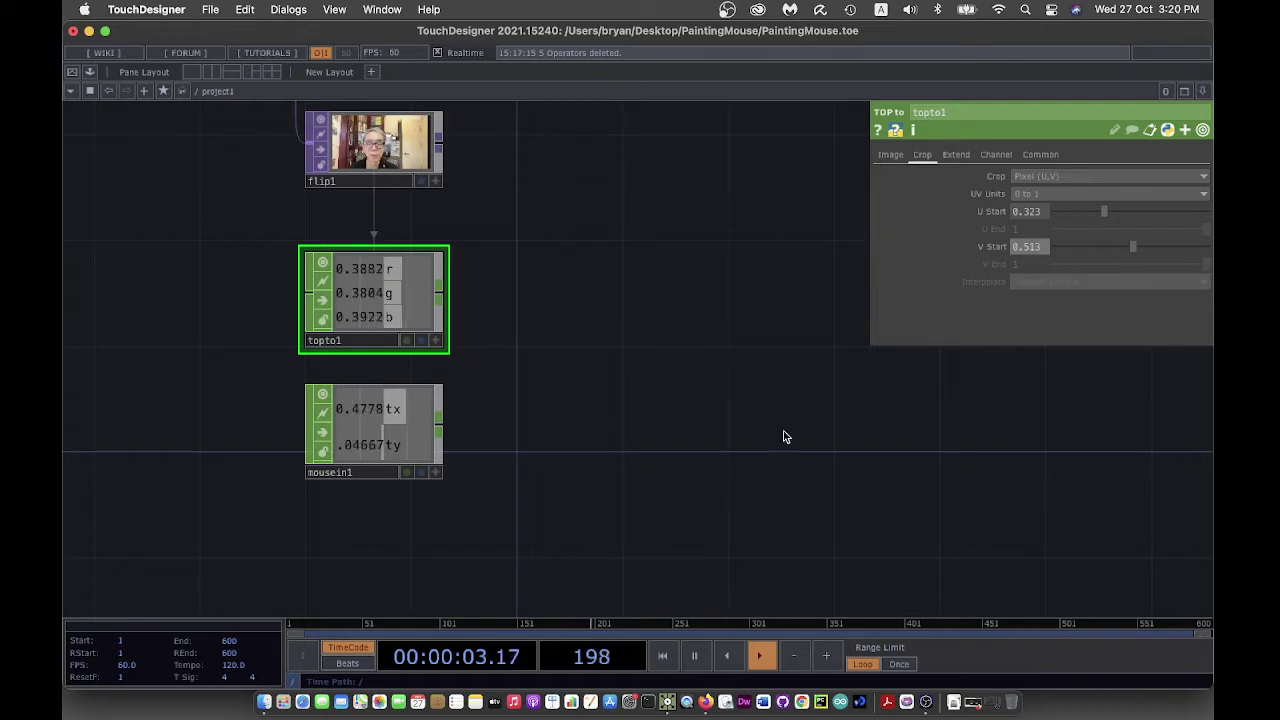
Add a Math CHOP connected to mousein1's output and place it beside mousein1
scroll(586, 494, right, 3)
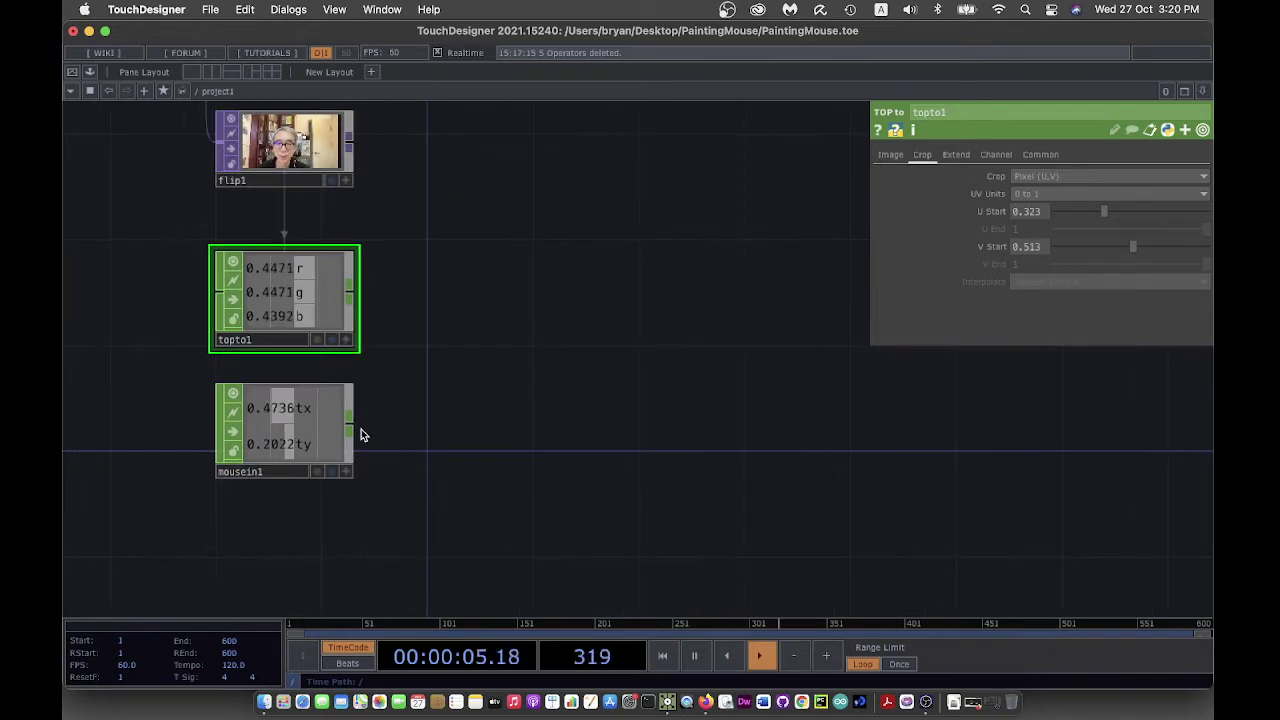
right_click(350, 424)
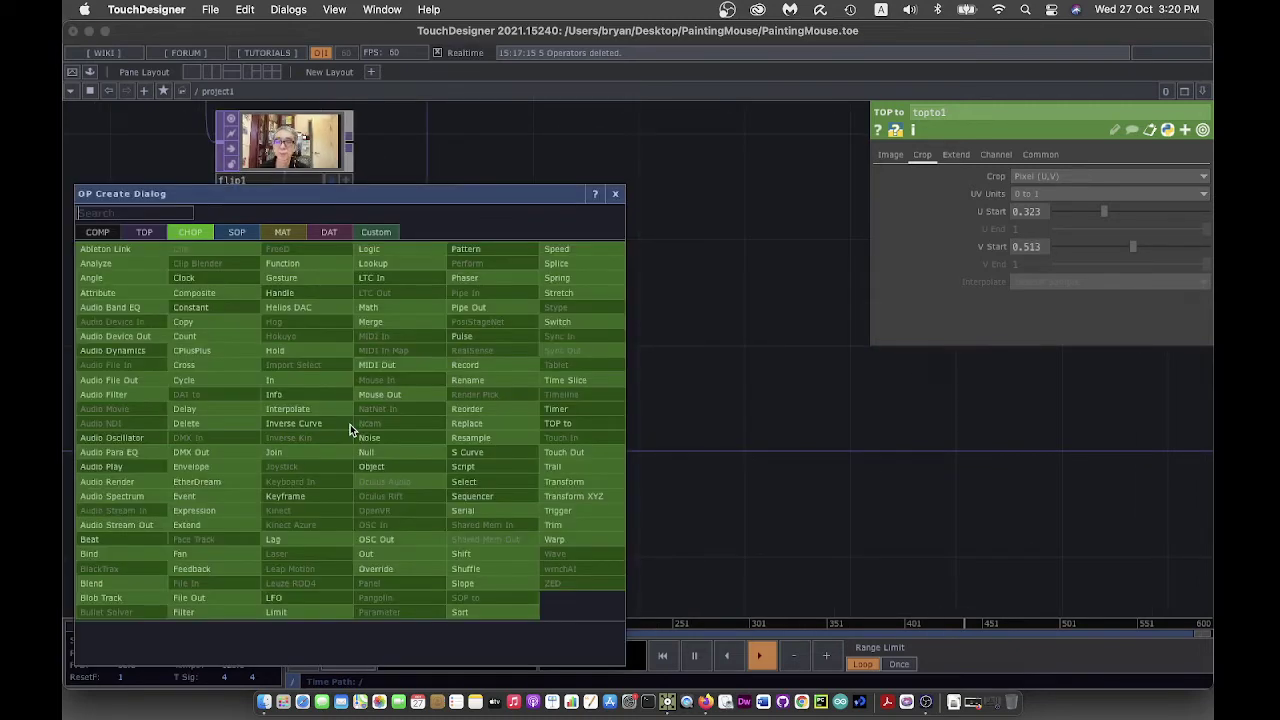
click(387, 309)
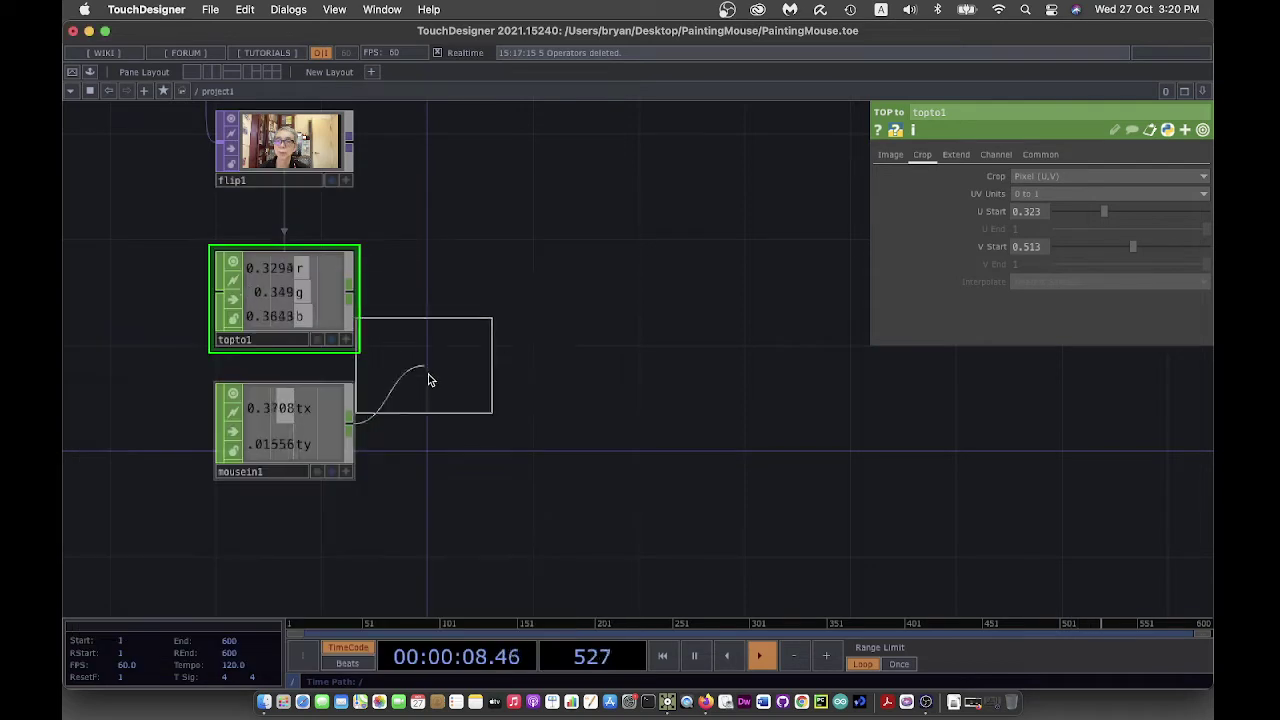
click(476, 431)
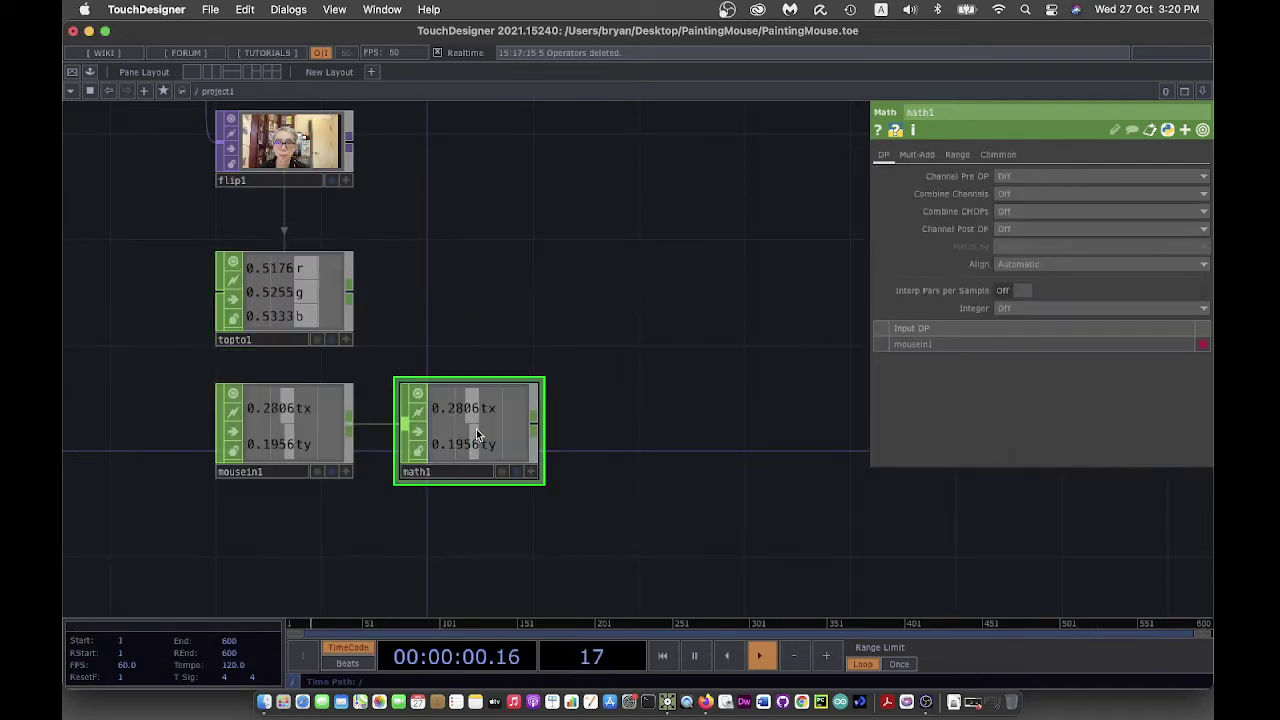
Set the lower limit of math1's From Range to -1
click(960, 154)
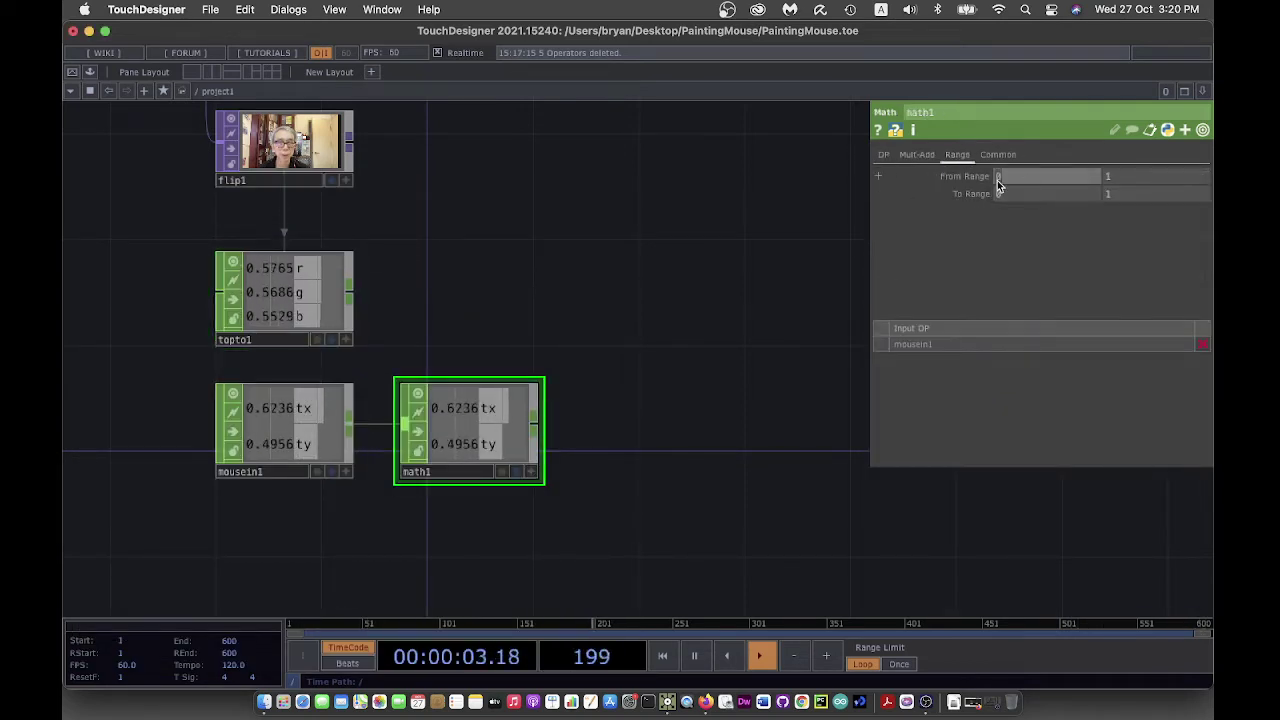
click(997, 180)
text(-1)
key(Return)
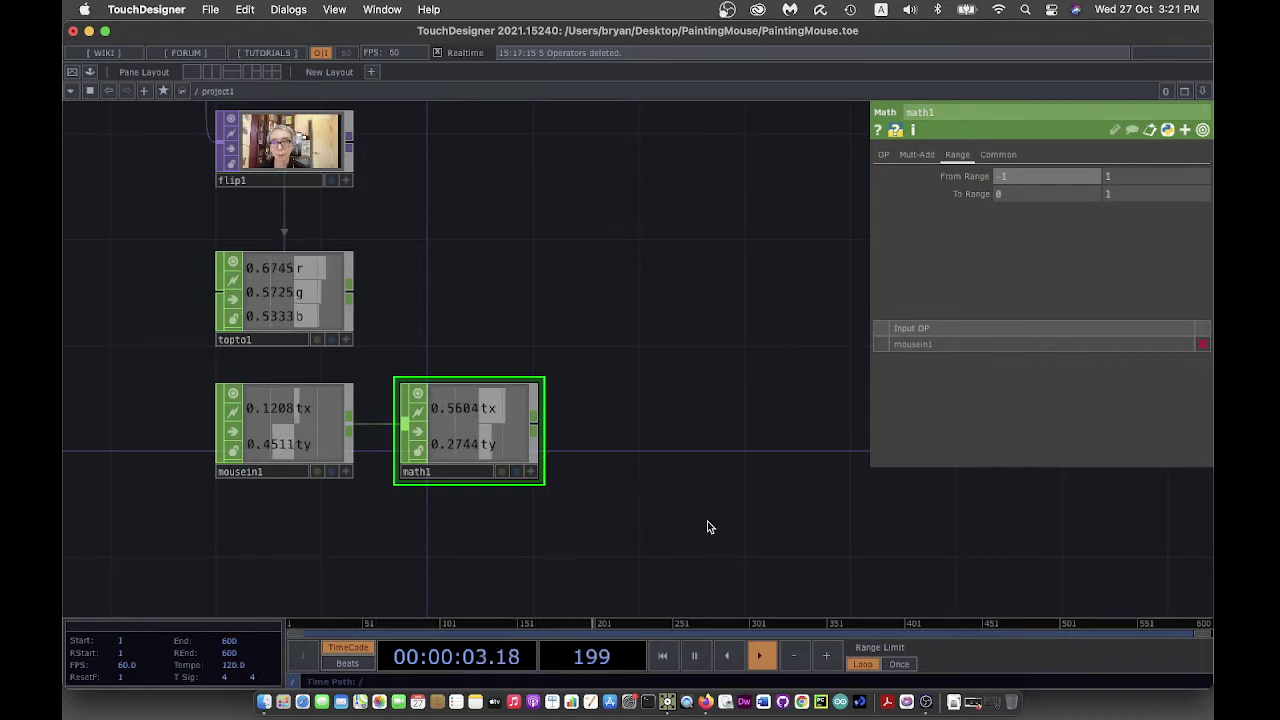
Add a Null CHOP connected to math1's output and name it colour
drag(714, 526, 606, 528)
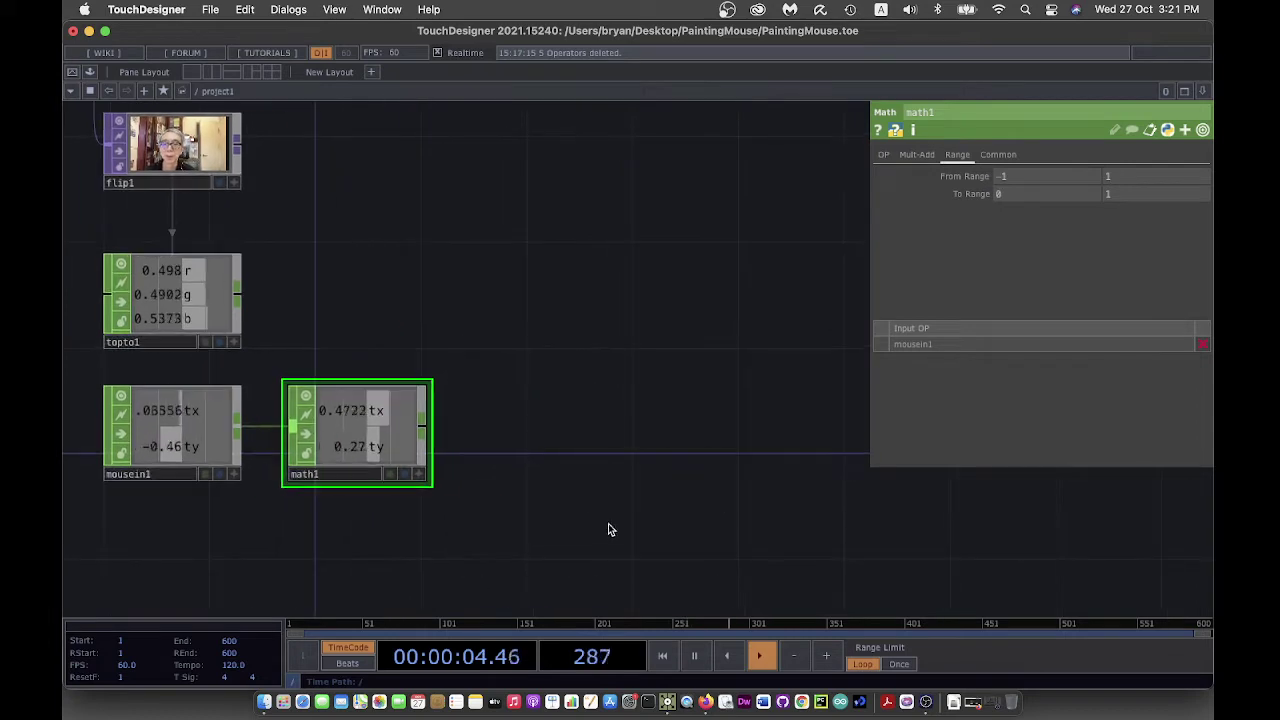
right_click(429, 430)
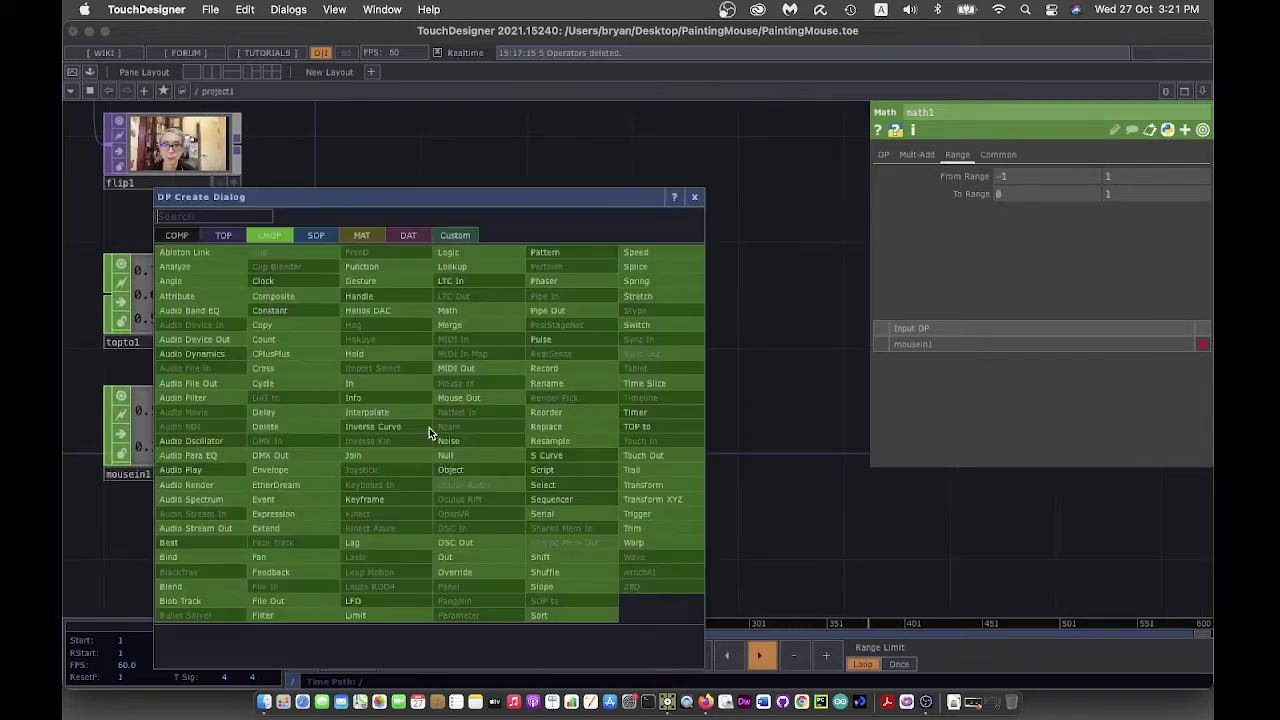
click(480, 457)
click(548, 436)
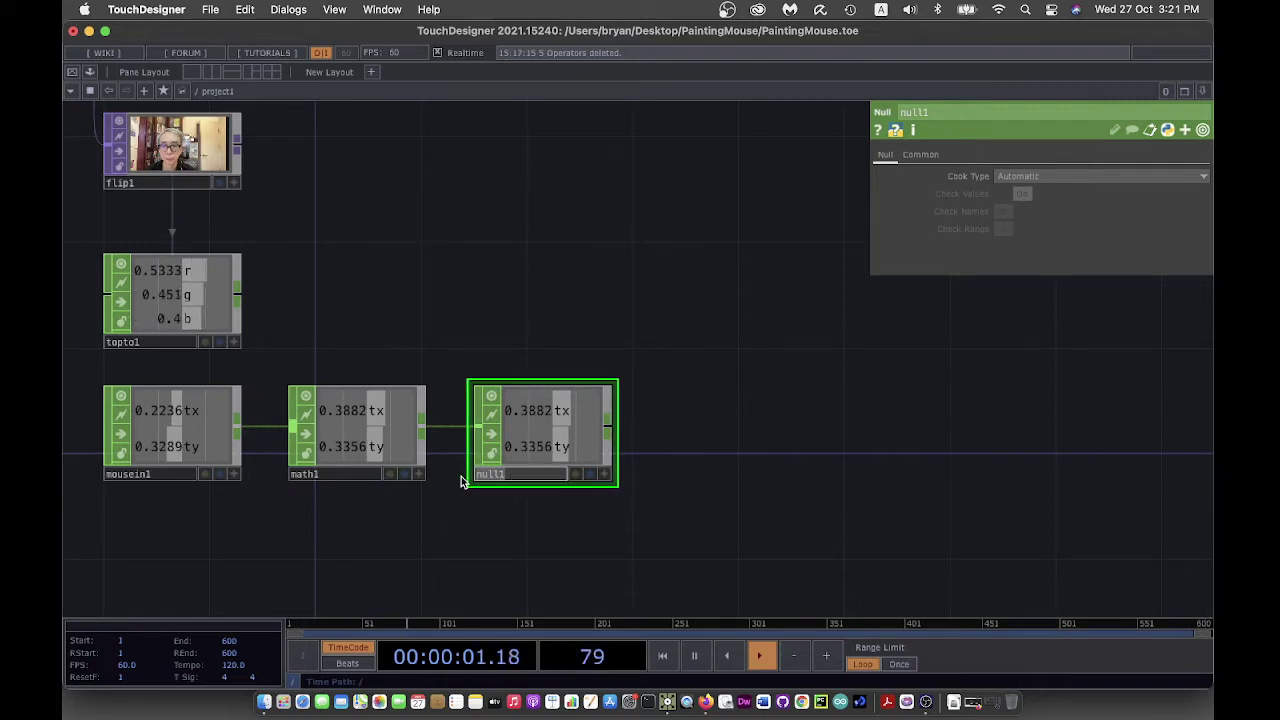
text(colour)
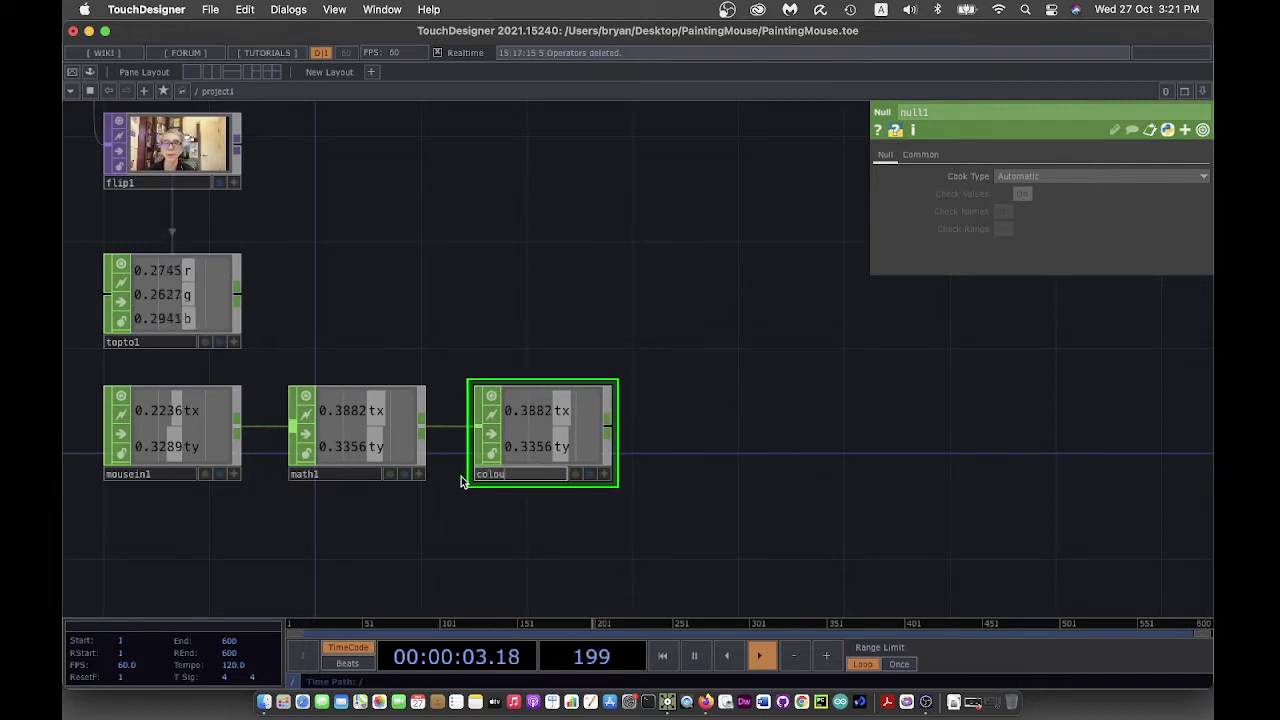
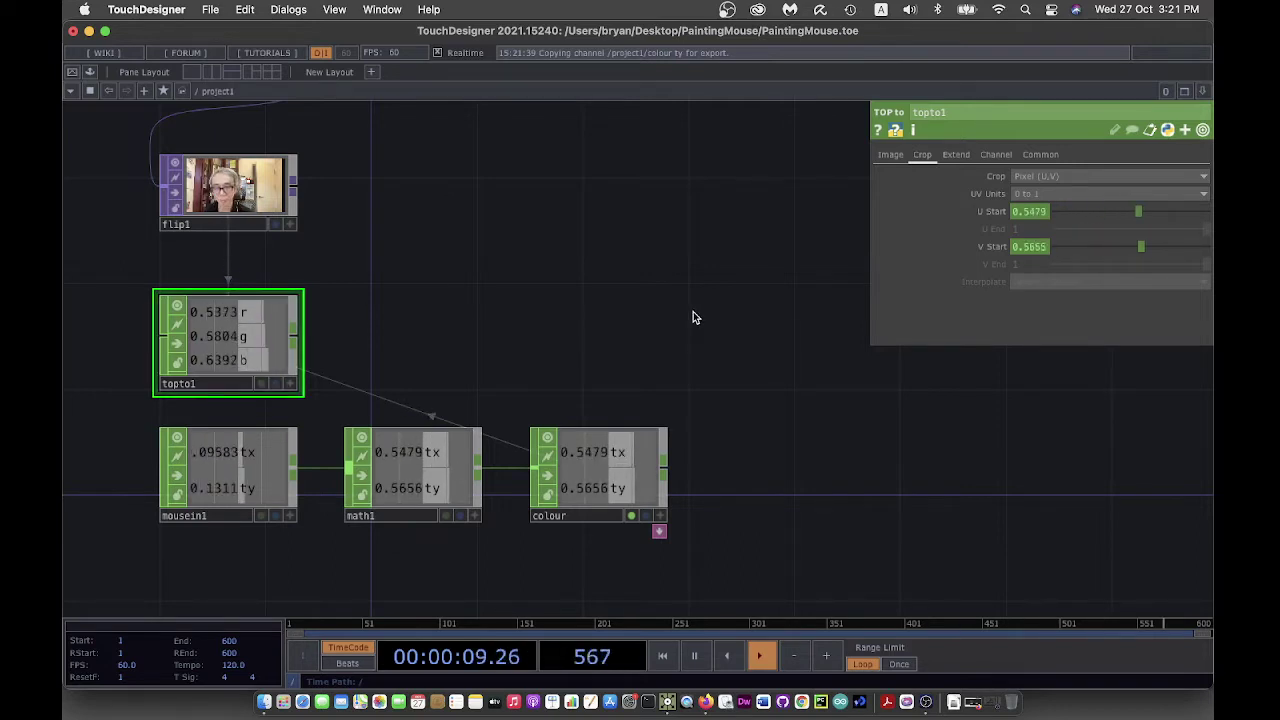
Move topto1 closer to flip1 and add a Rectangle TOP in the empty network area above the colour node
drag(693, 317, 690, 351)
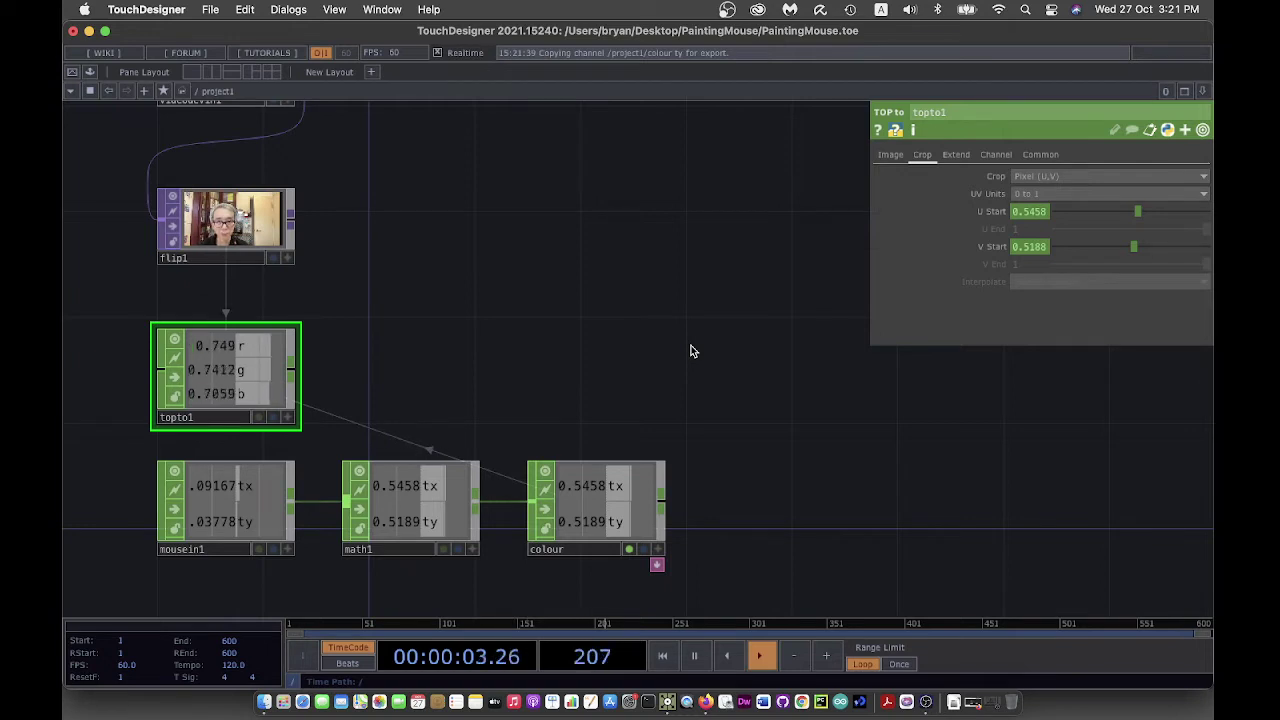
drag(296, 388, 306, 361)
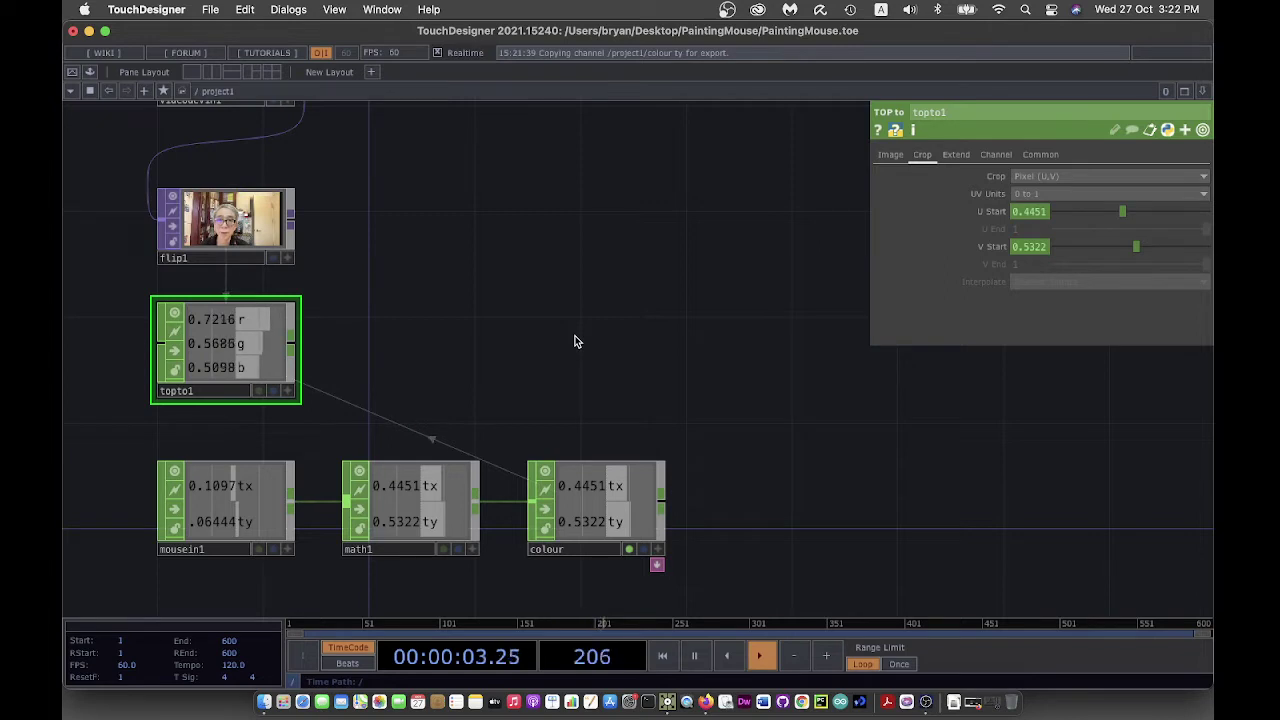
key(Tab)
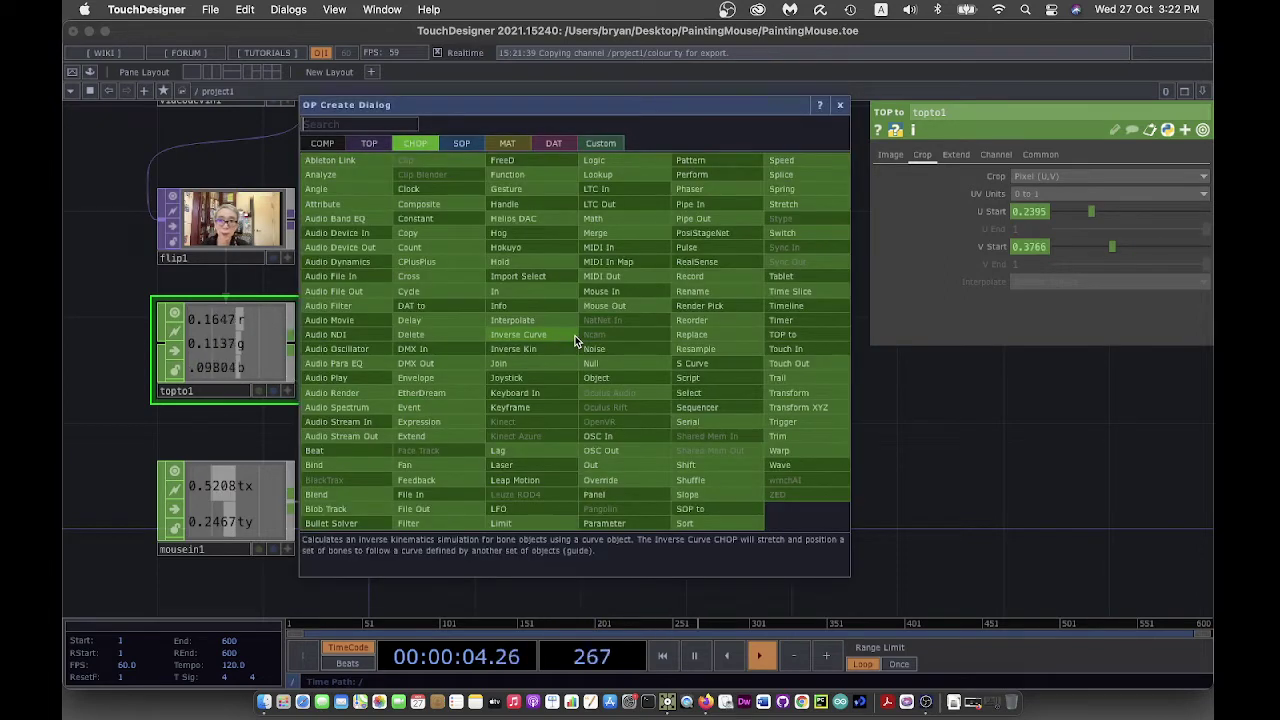
click(357, 148)
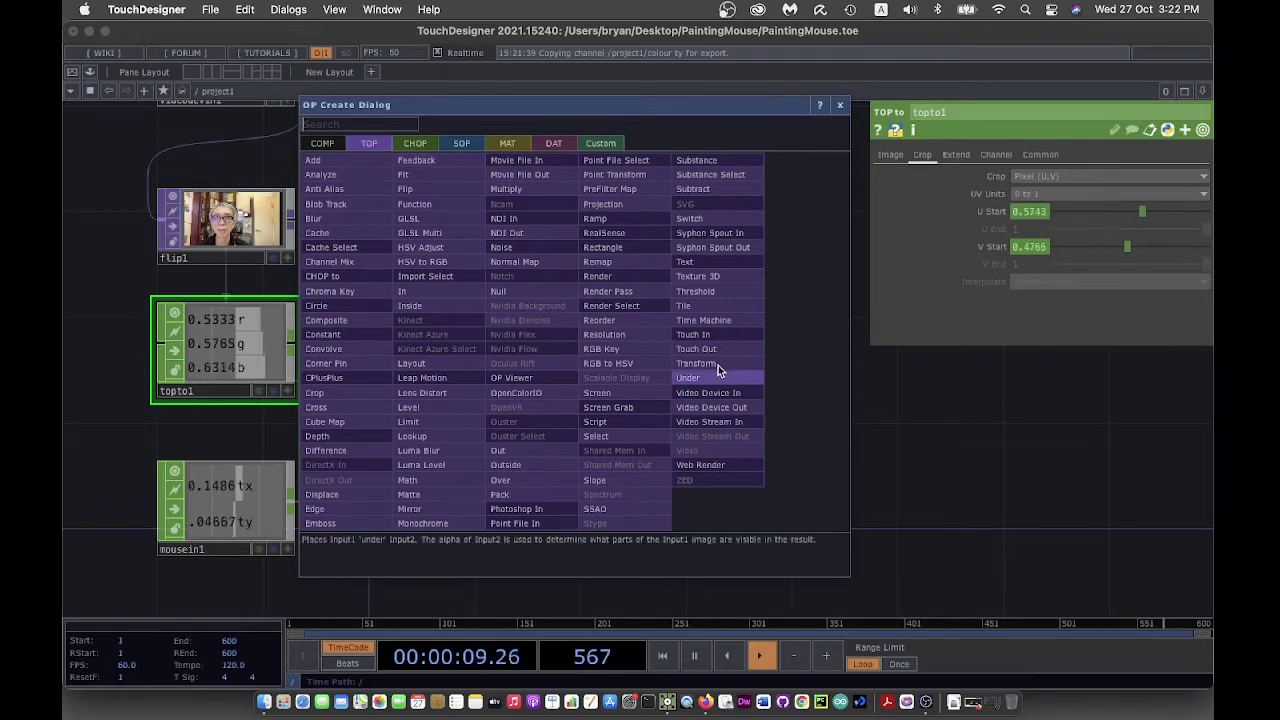
click(637, 256)
click(547, 311)
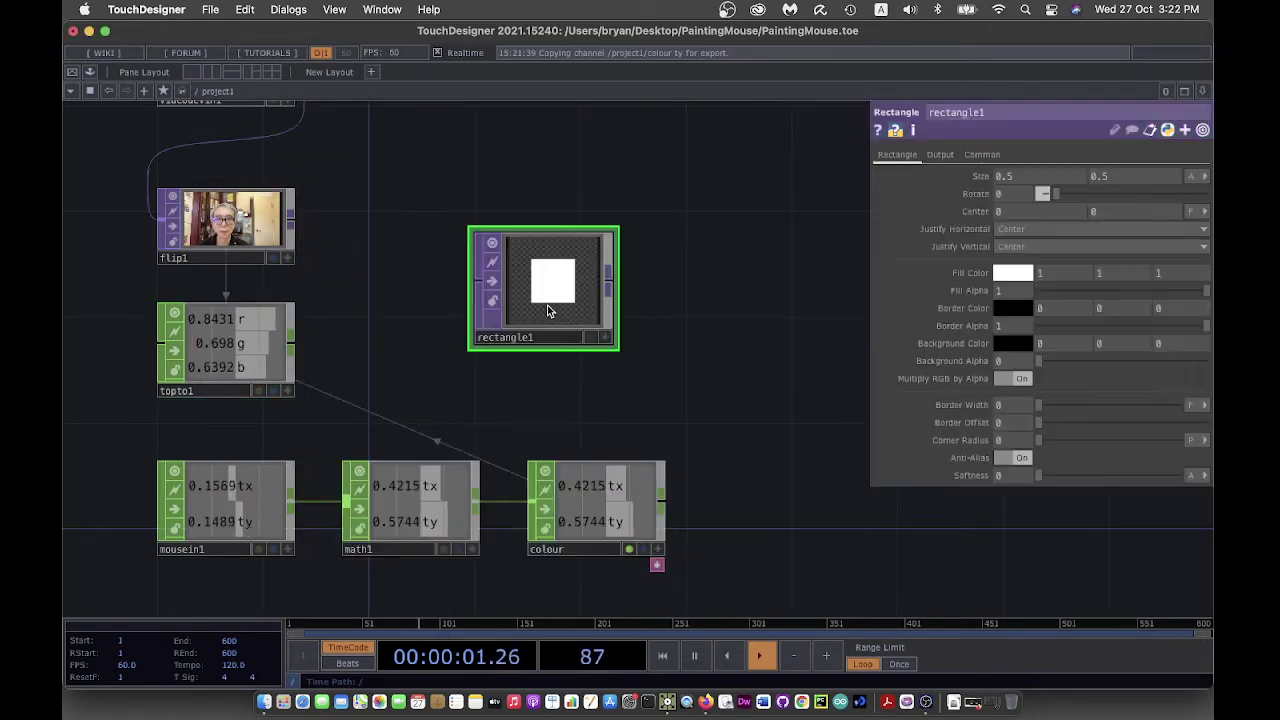
Set rectangle1's Size to 0.02 by 0.02
click(1023, 177)
text(0.02)
key(Return)
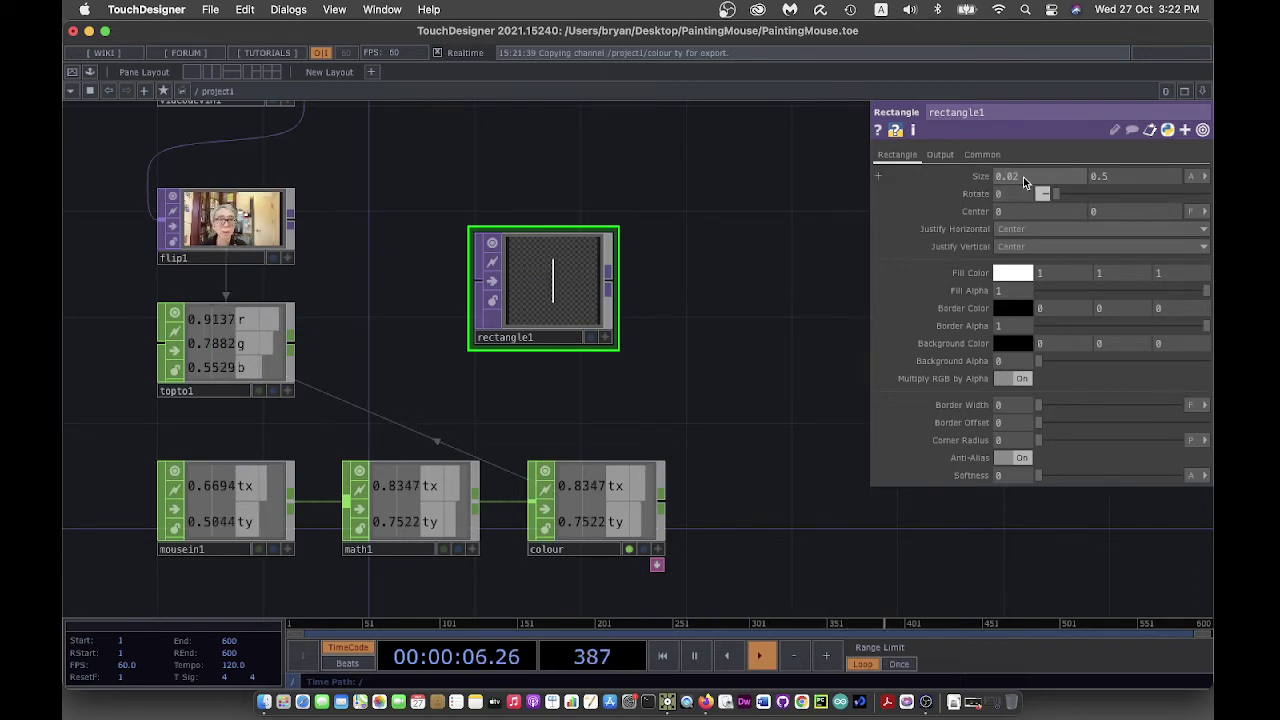
click(1140, 179)
text(0.02)
key(Return)
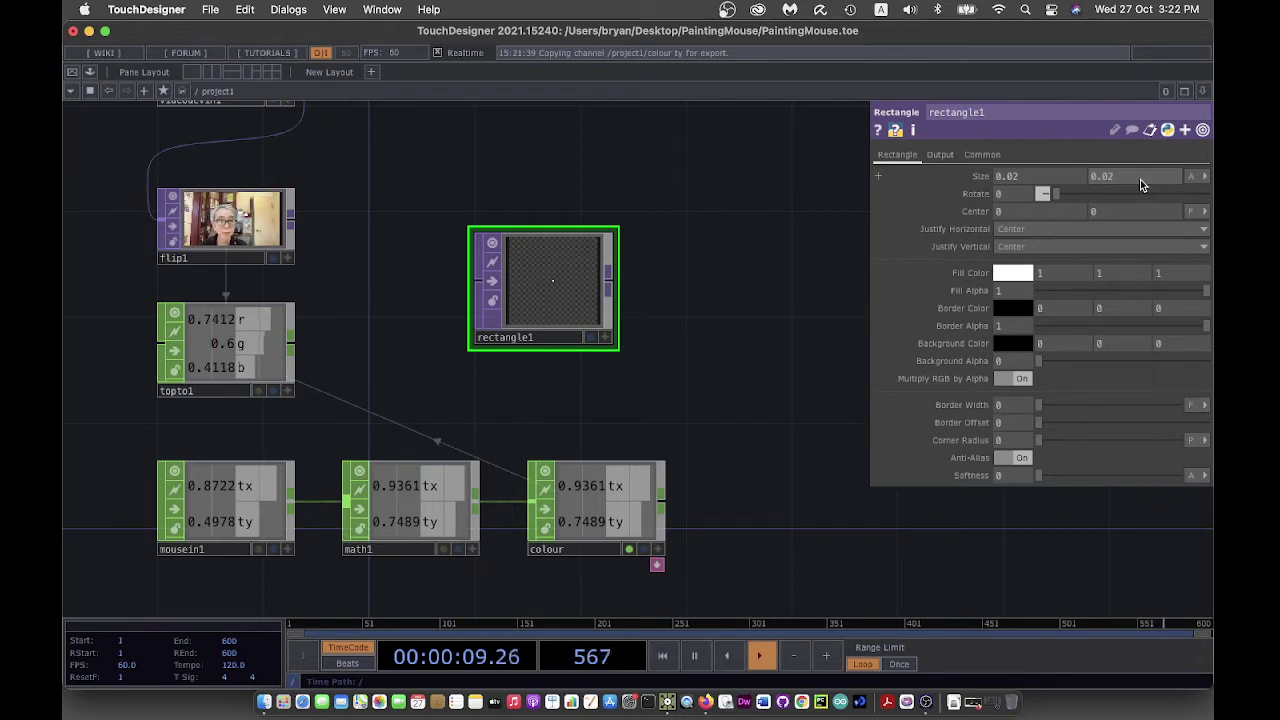
Give rectangle1 a Custom Resolution of 1280 x 720
click(980, 155)
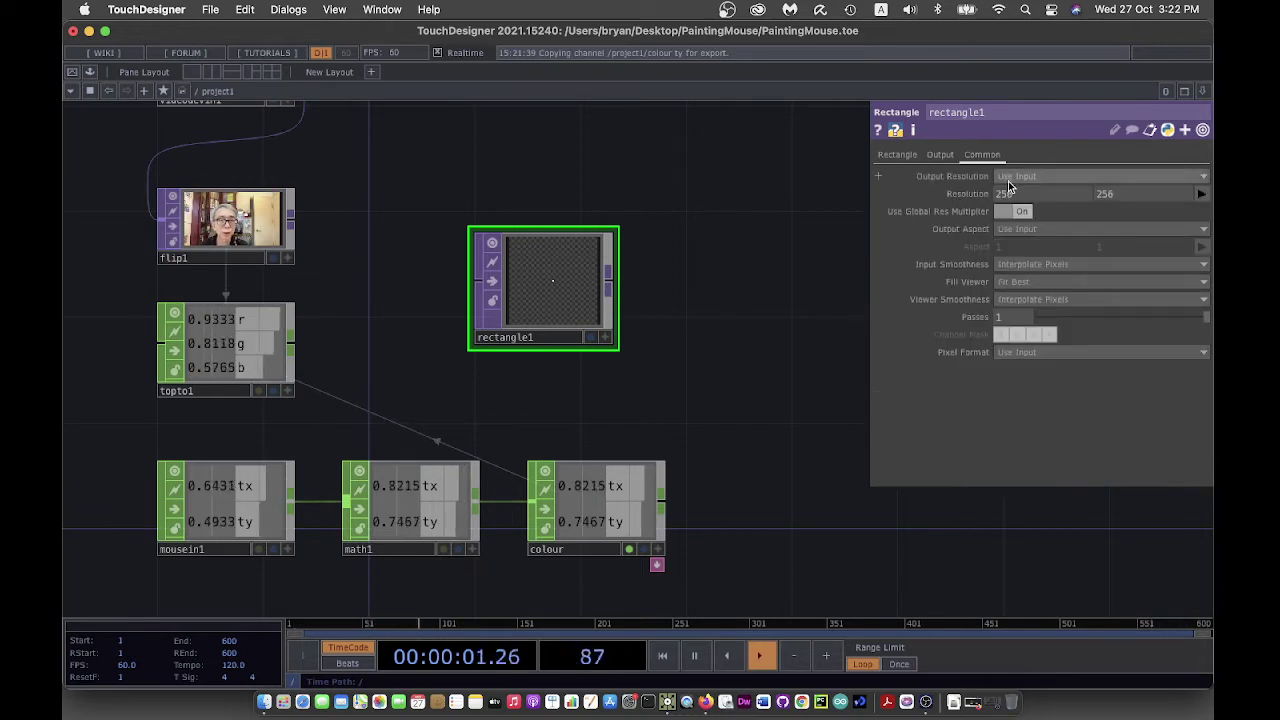
click(1009, 178)
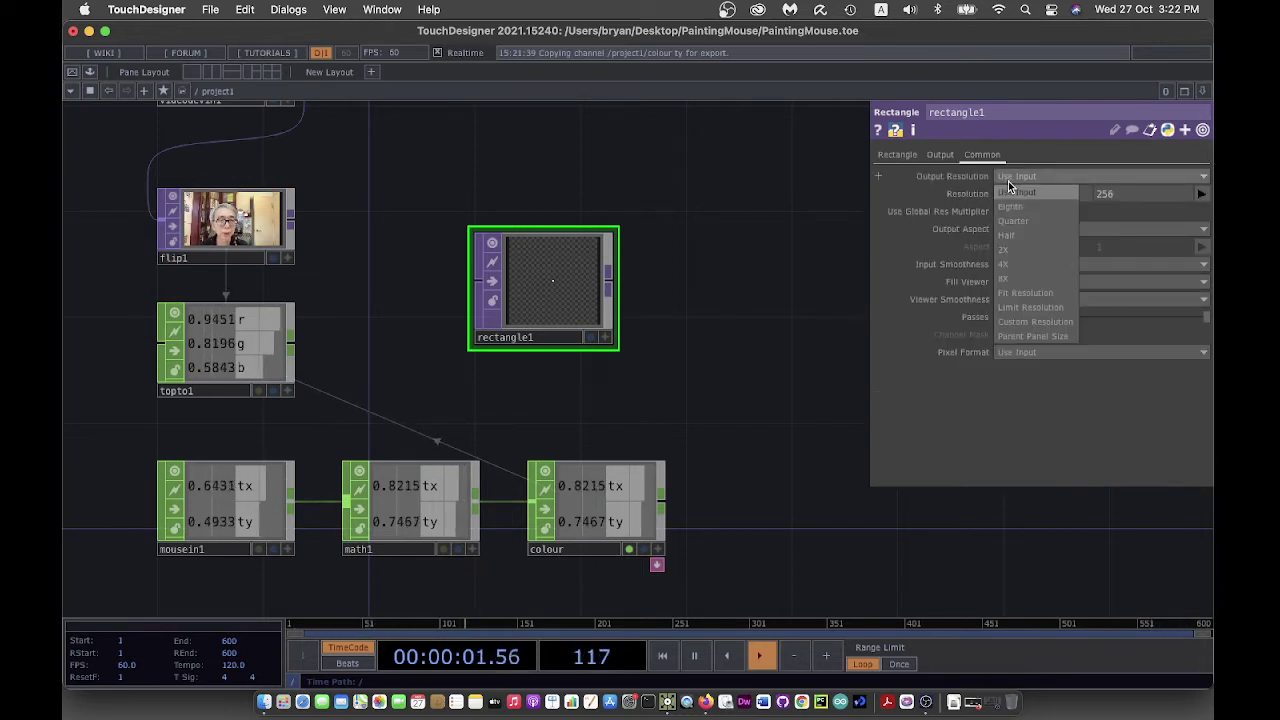
click(1050, 322)
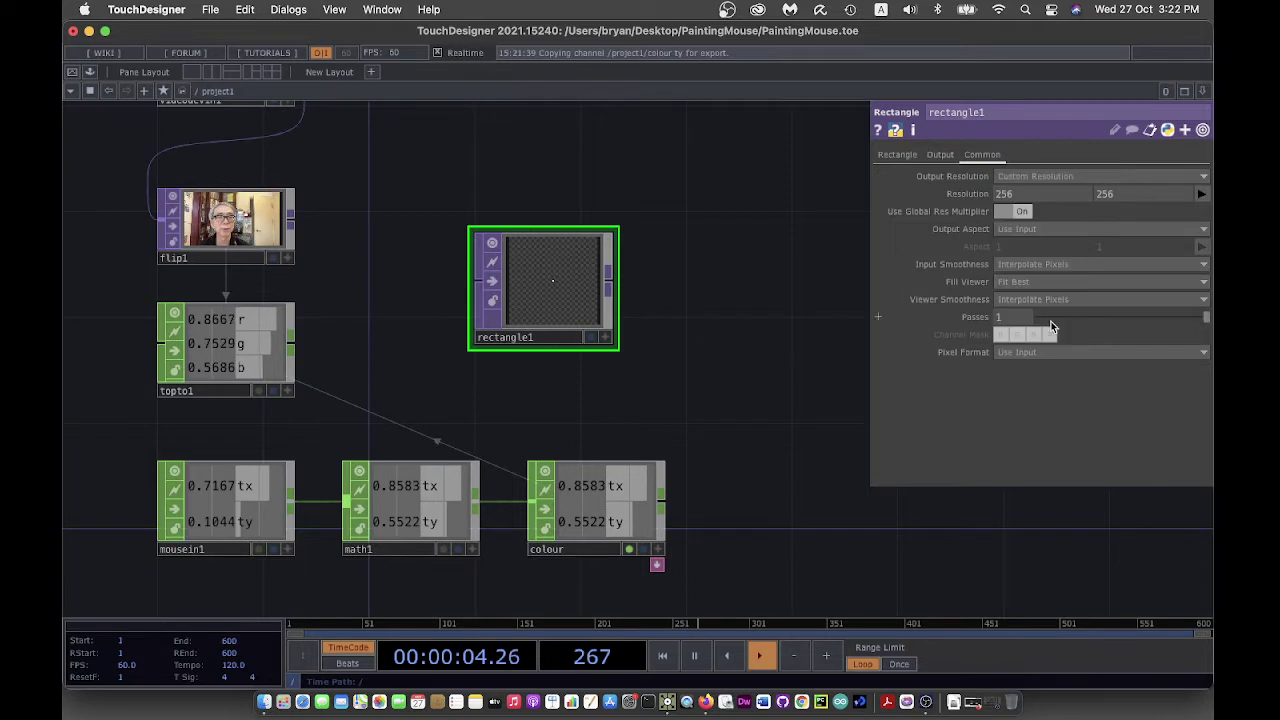
click(1201, 194)
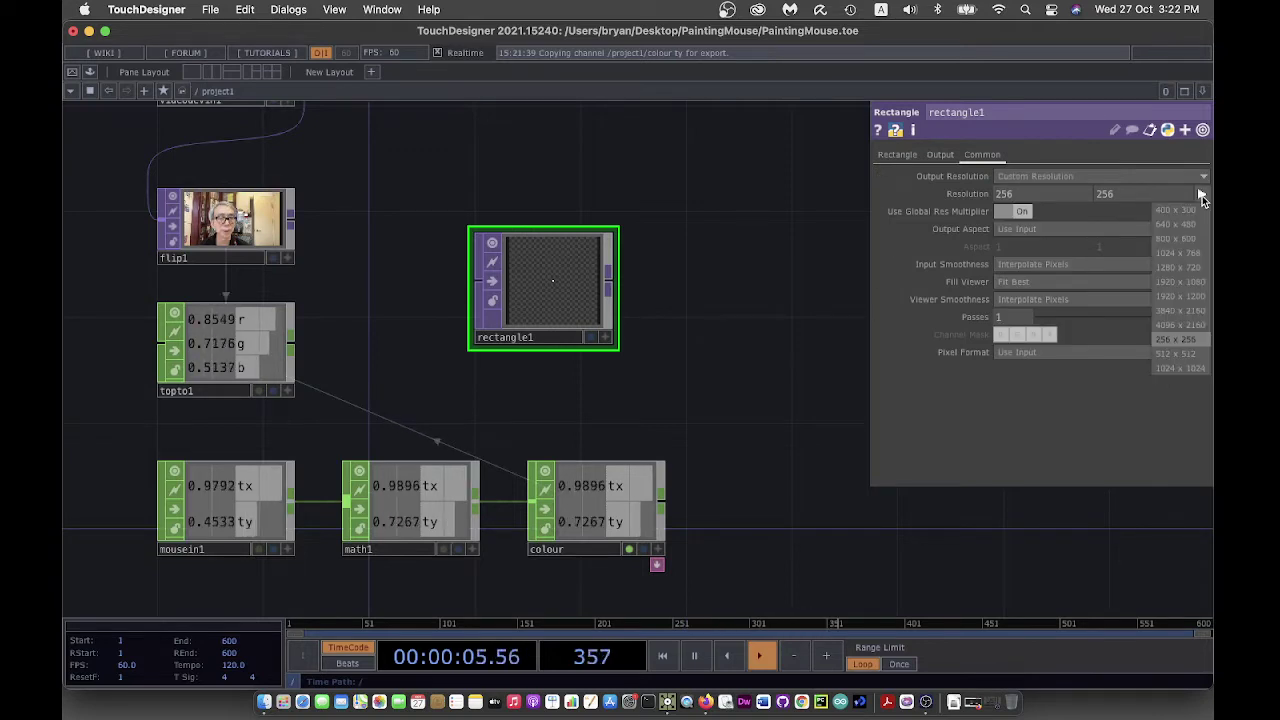
click(1189, 268)
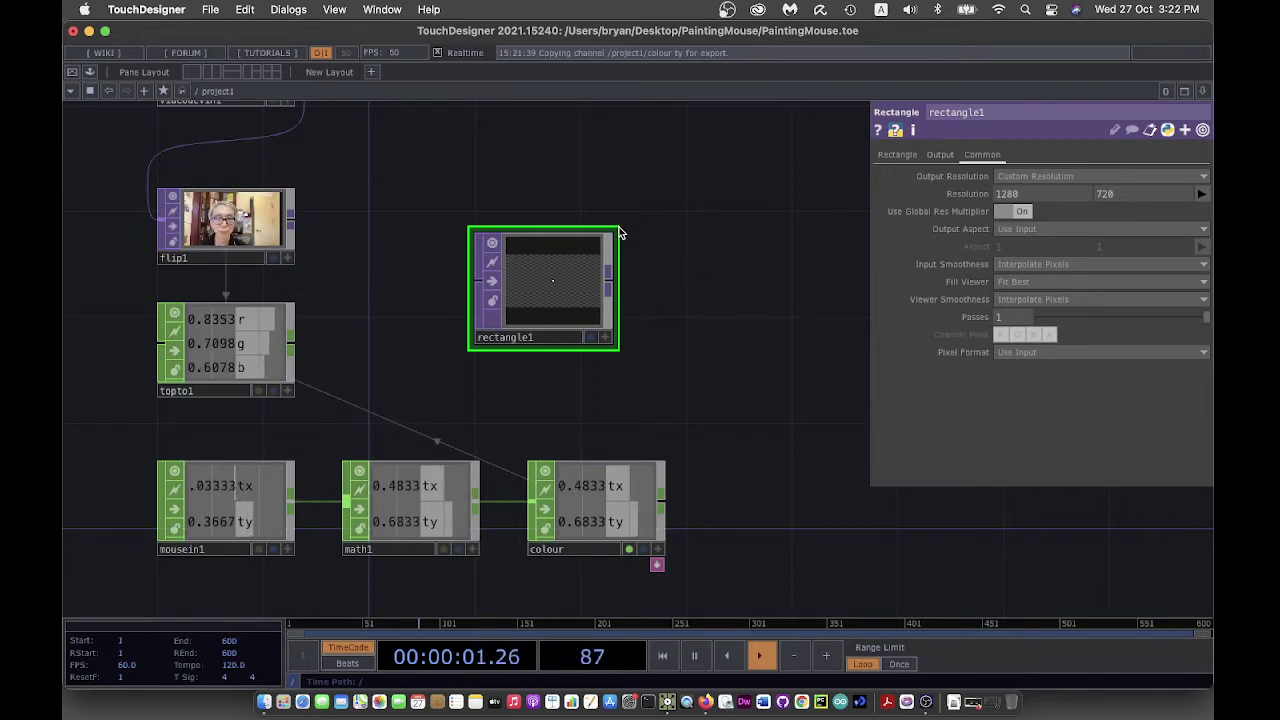
Reduce the rectangle1 node's height, place it beside flip1 and display its output as the network background
drag(617, 225, 617, 263)
drag(574, 340, 521, 259)
click(538, 259)
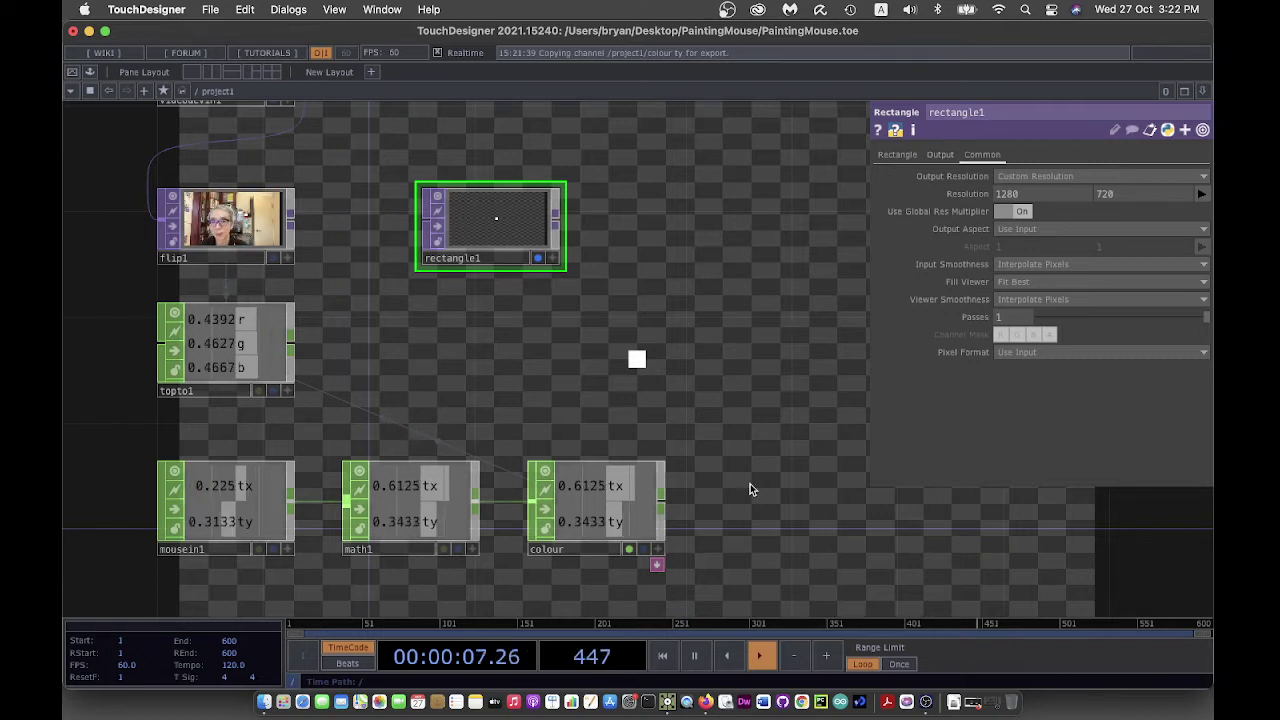
drag(504, 236, 450, 236)
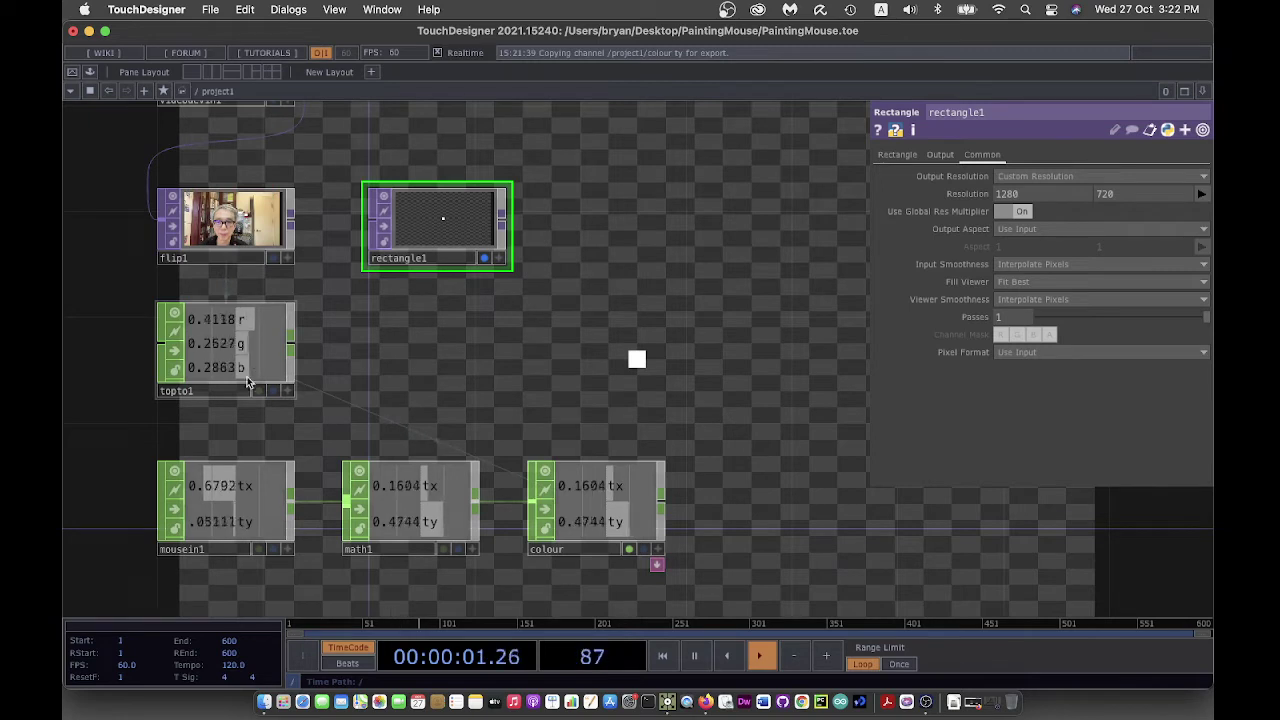
Export topto1's r and g channels to the red and green values of rectangle1's Fill Color
click(897, 155)
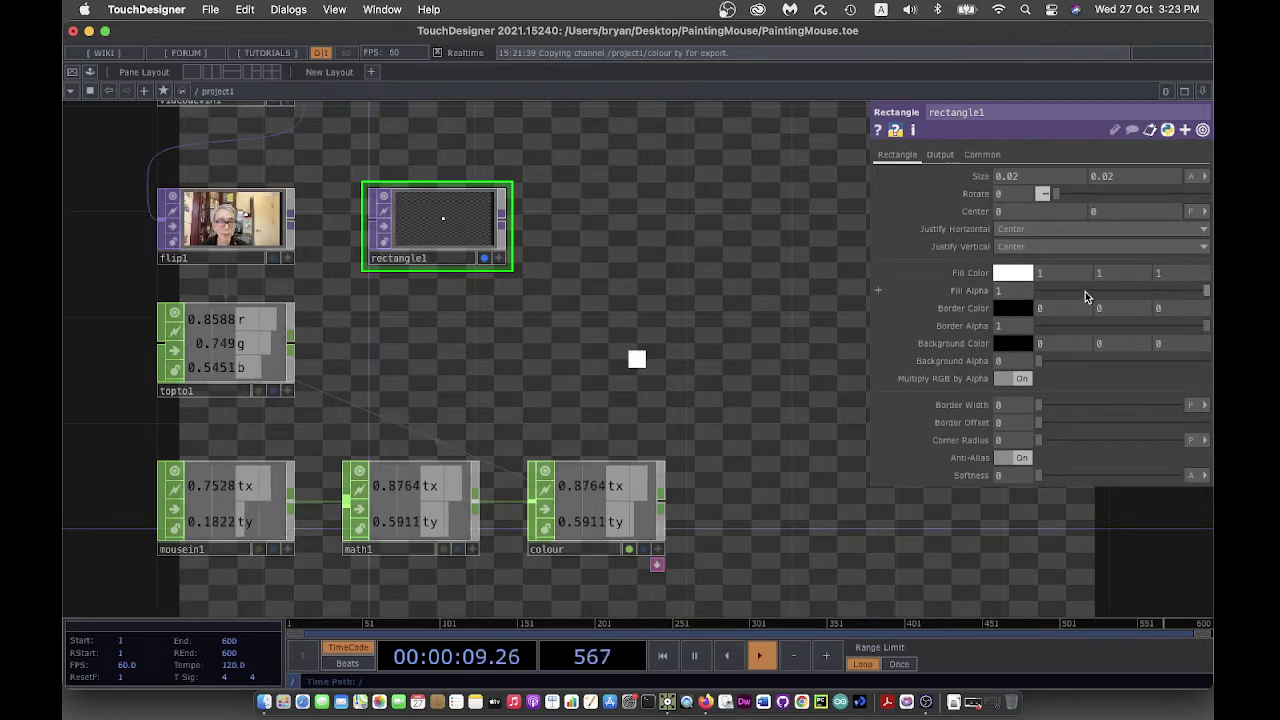
click(289, 391)
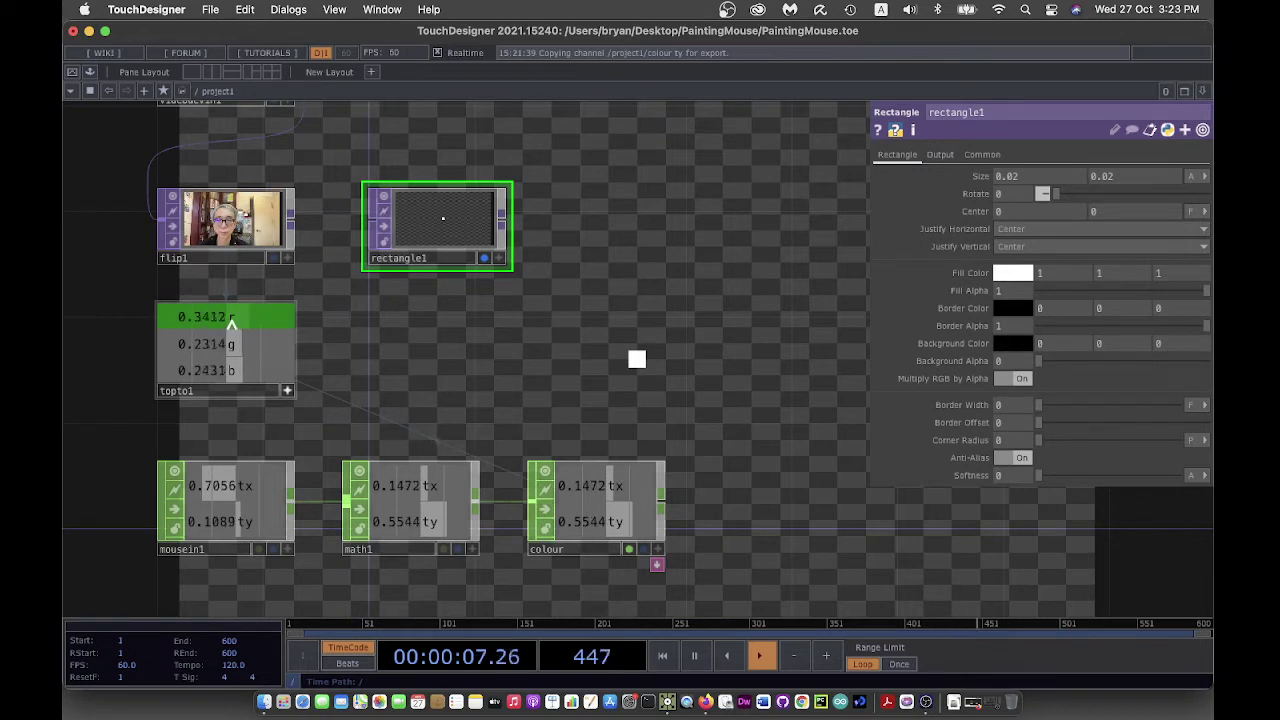
drag(234, 320, 1055, 272)
click(1059, 254)
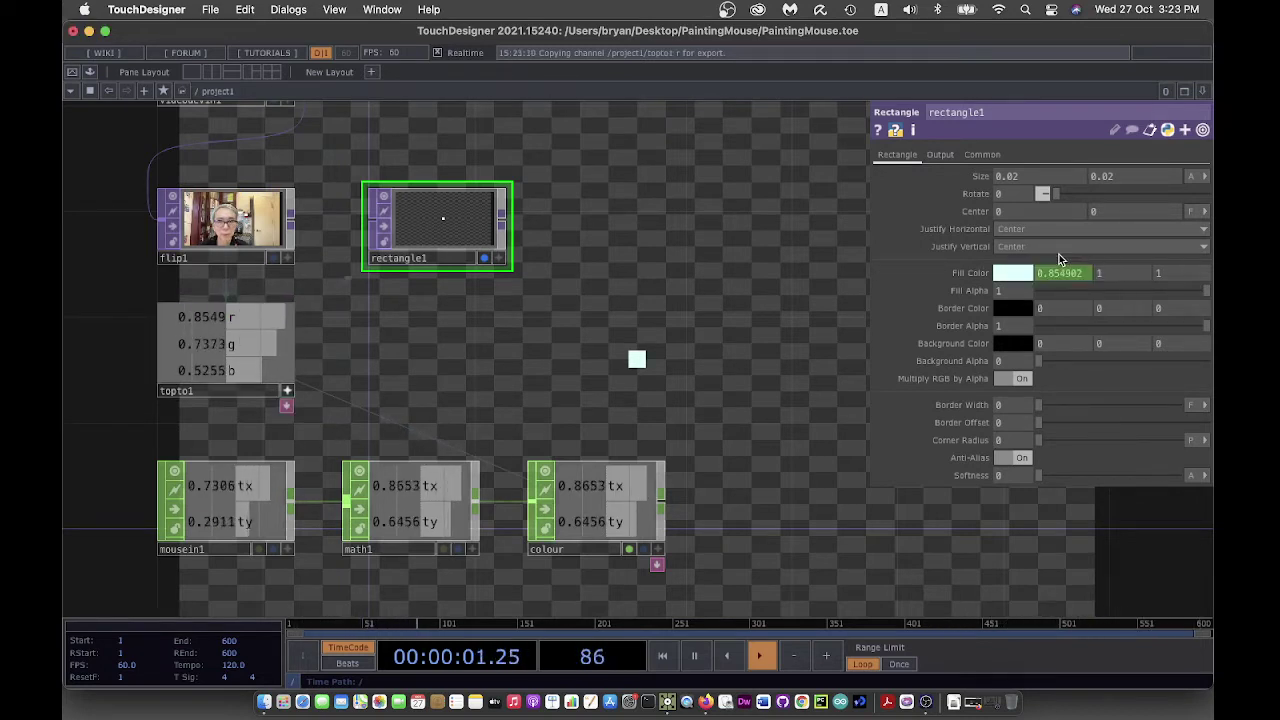
drag(228, 345, 228, 345)
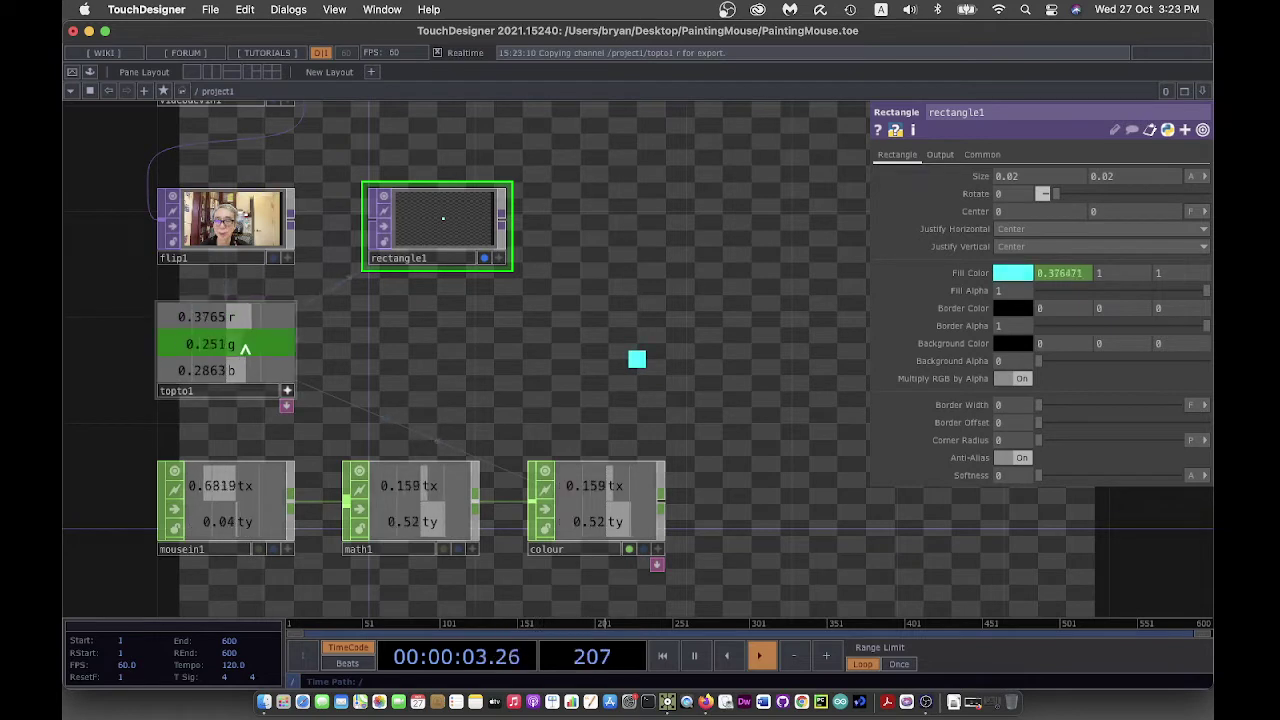
drag(400, 354, 1126, 272)
click(1120, 253)
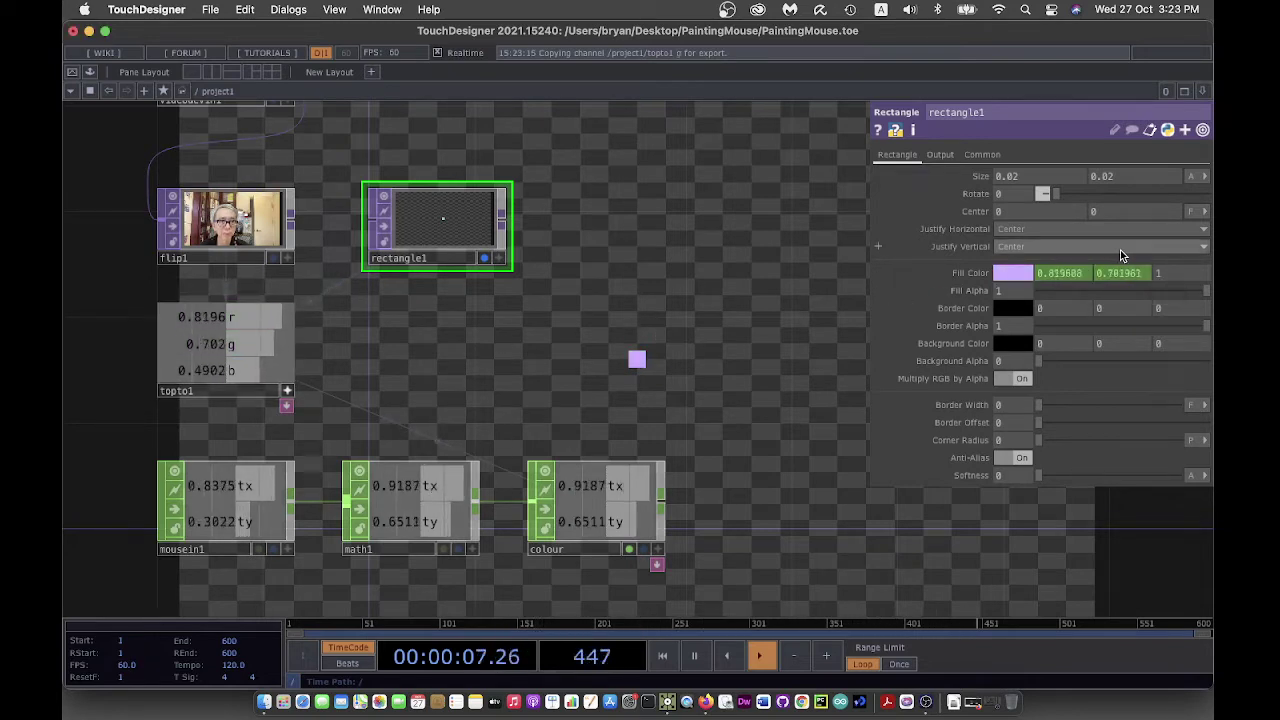
Export topto1's b channel to the blue value of rectangle1's Fill Color and turn off rectangle1's background display
drag(240, 370, 1163, 273)
click(1165, 253)
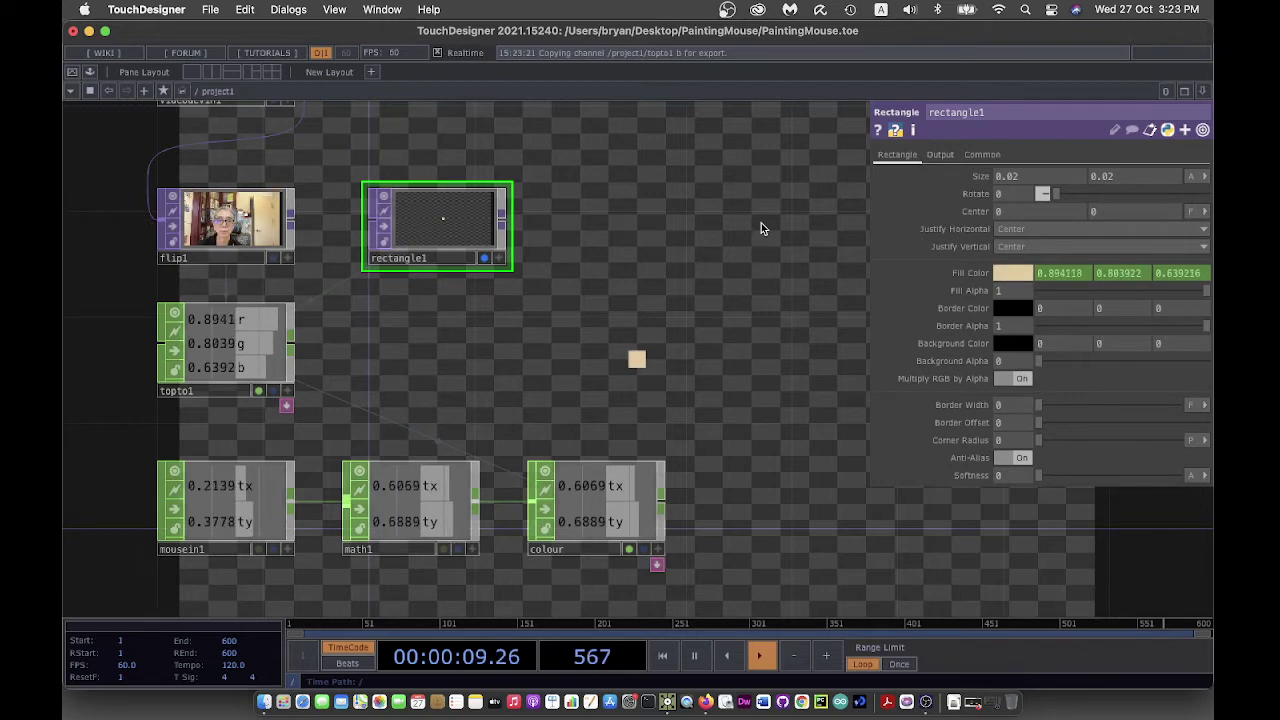
click(482, 259)
drag(394, 337, 520, 397)
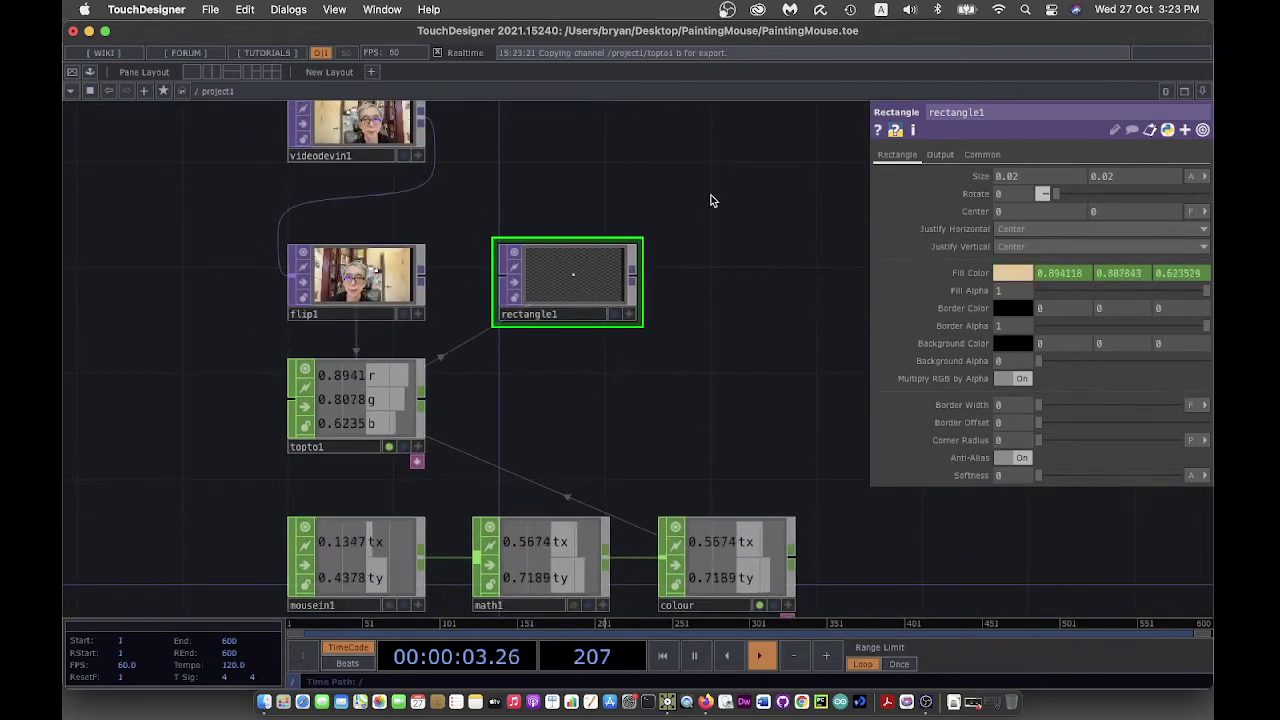
drag(694, 205, 659, 248)
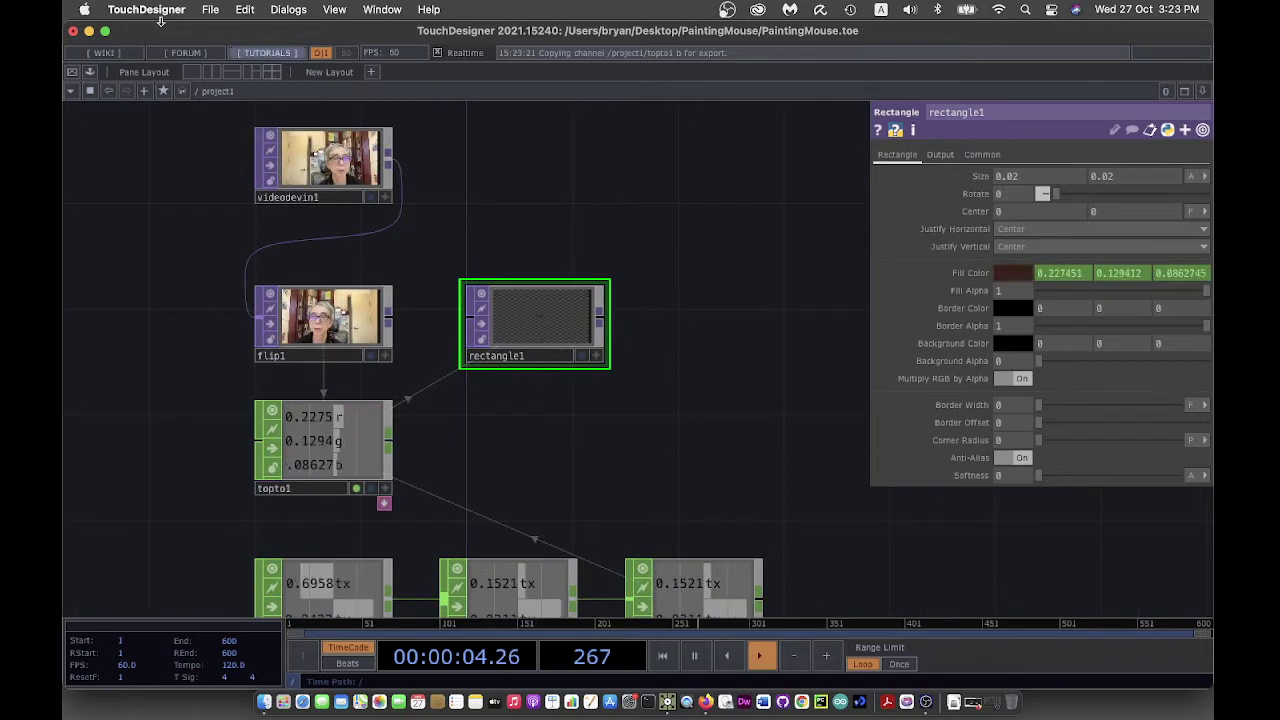
Set the Opening Size of the root-level perform window to Fill and return inside project1
click(197, 96)
click(208, 114)
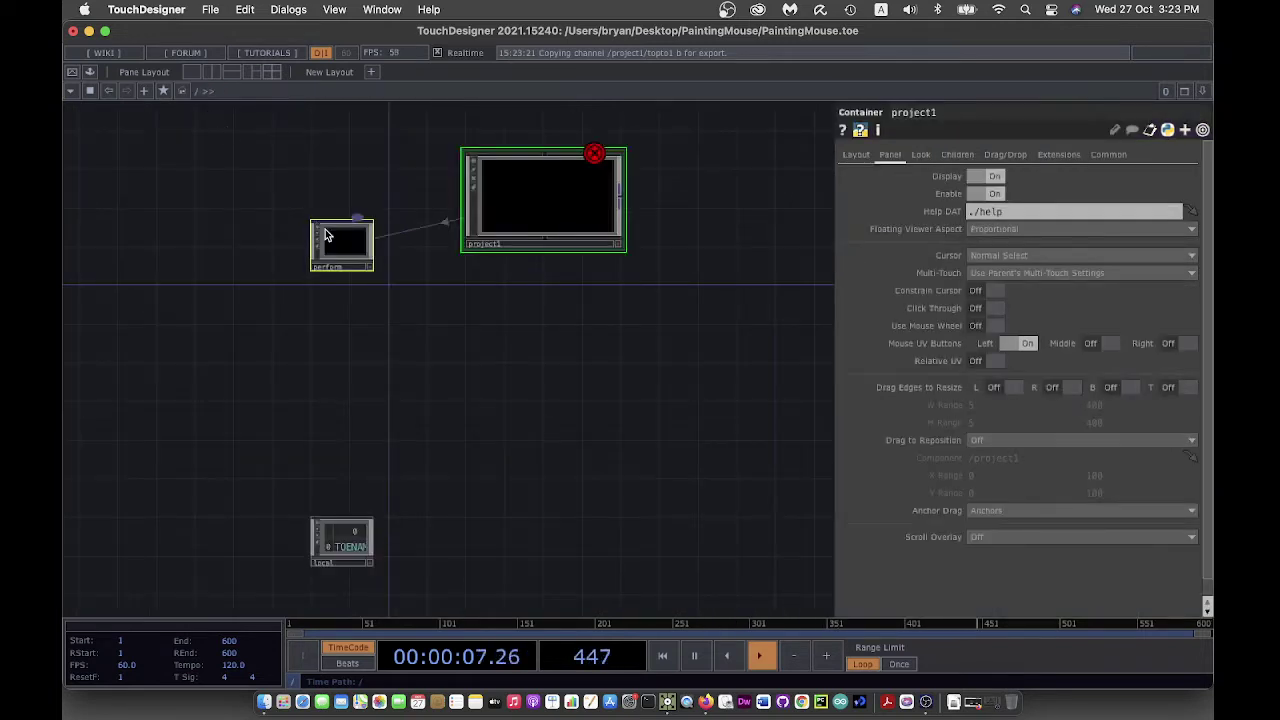
click(348, 249)
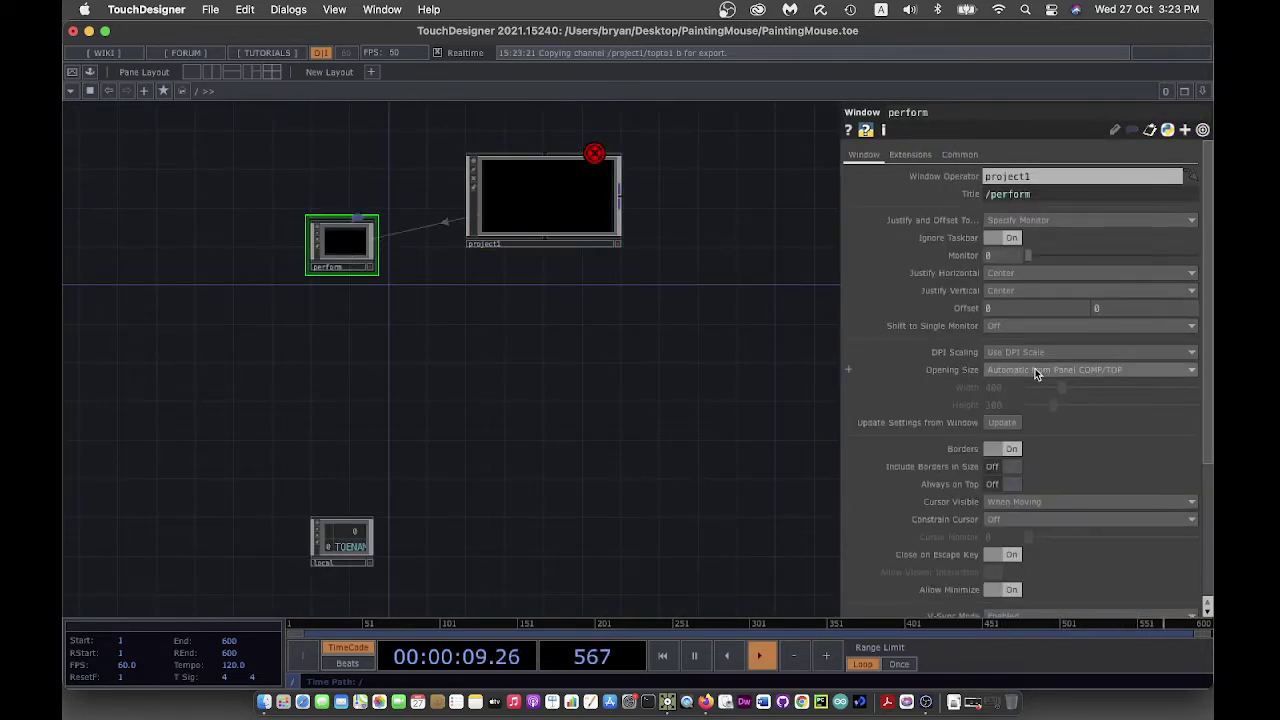
click(1035, 370)
click(1030, 399)
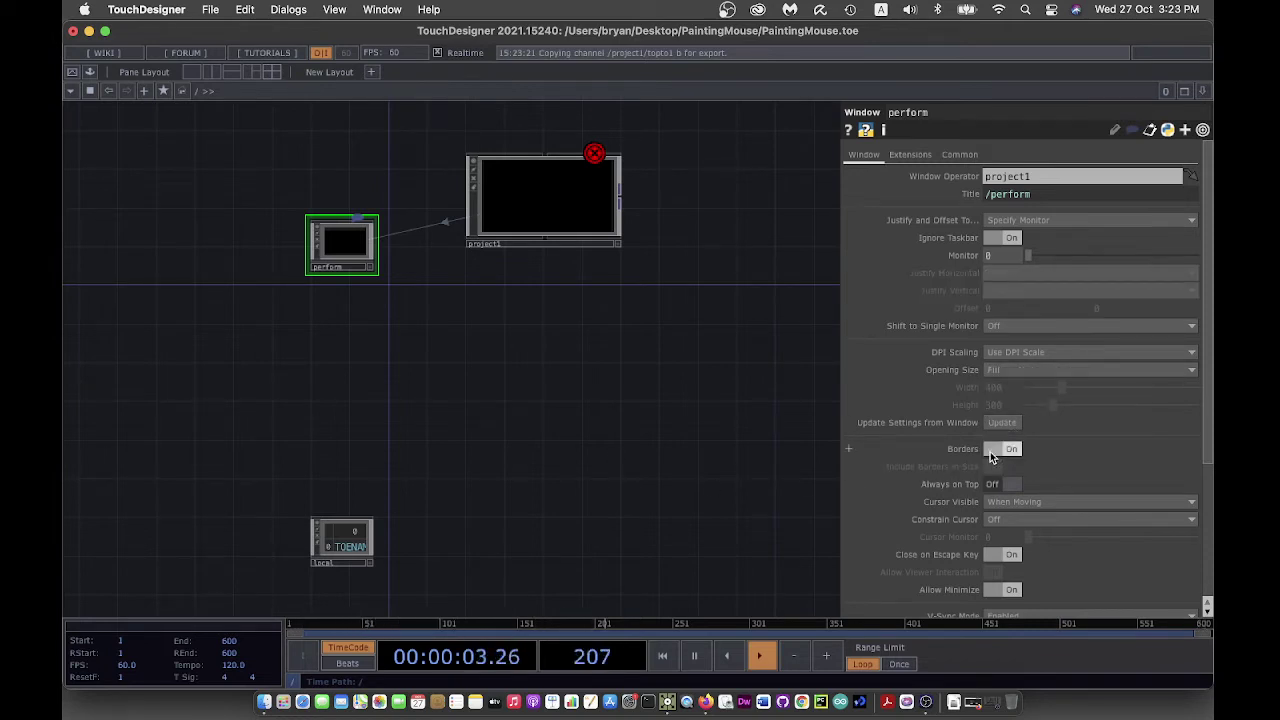
double_click(552, 200)
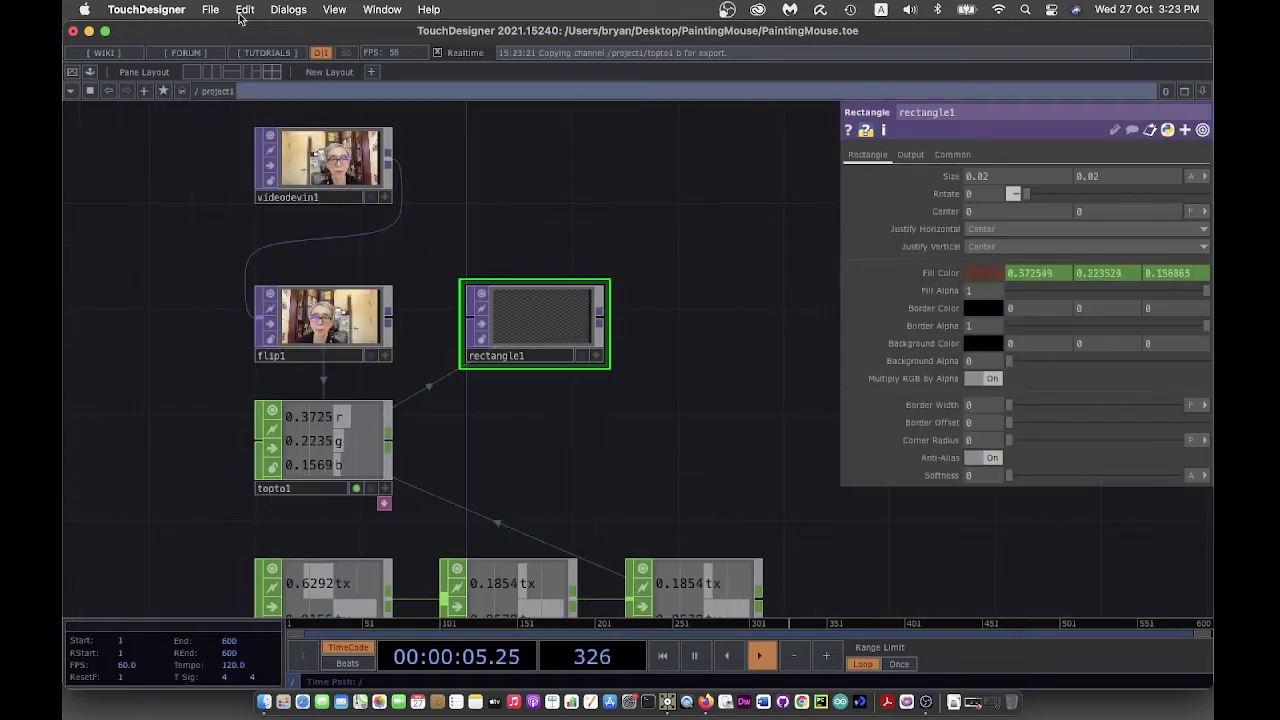
Hide the parameters and connect rectangle1's output to out1's input
middle_drag(651, 286, 486, 200)
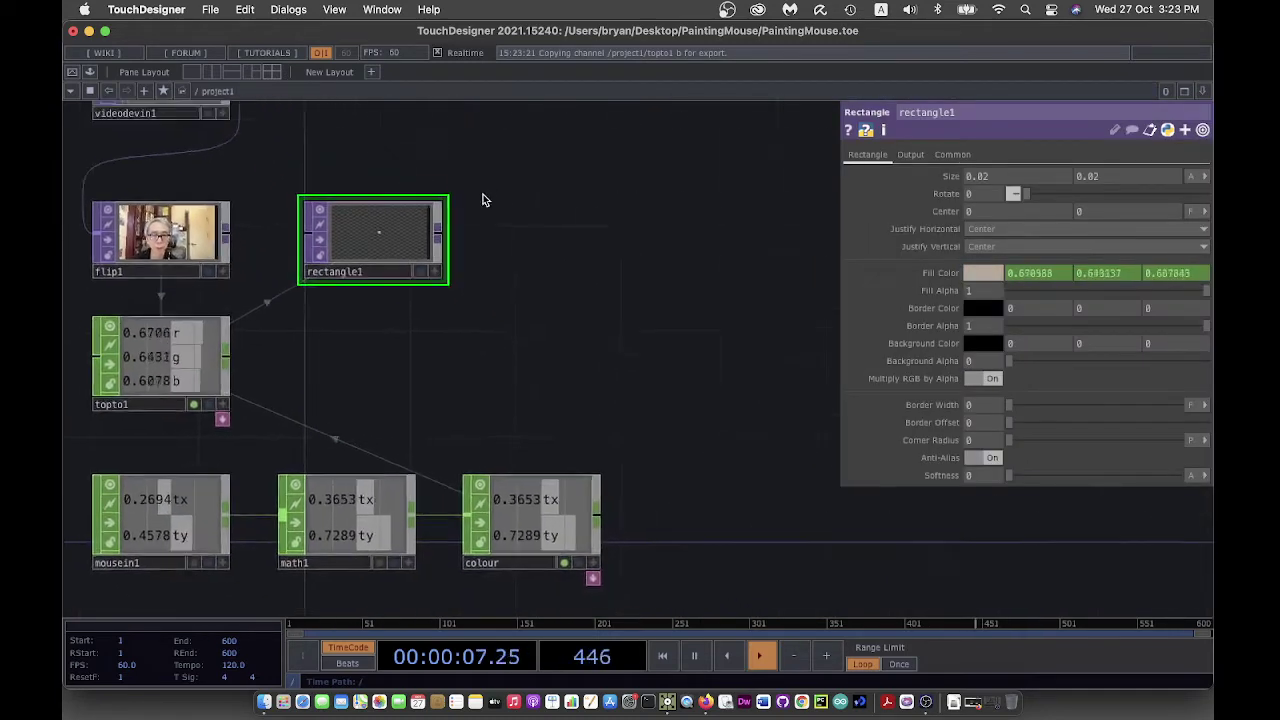
scroll(563, 270, down, 3)
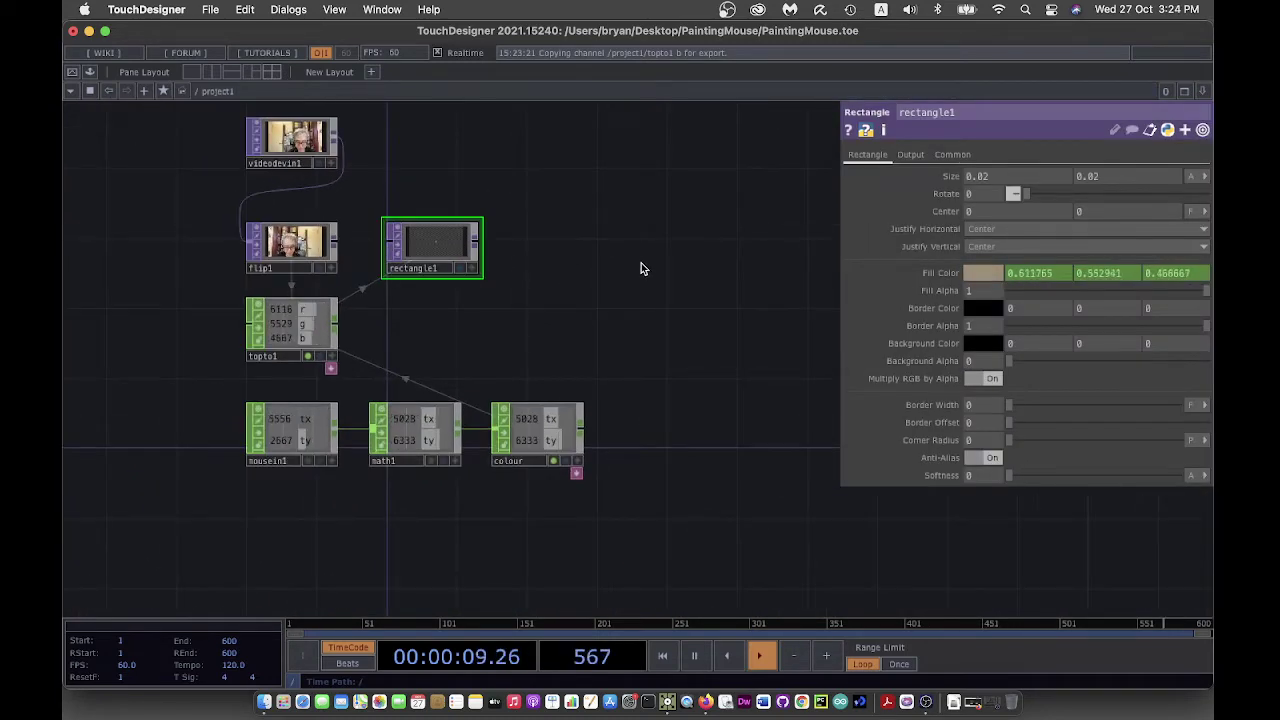
key(p)
scroll(698, 279, up, 2)
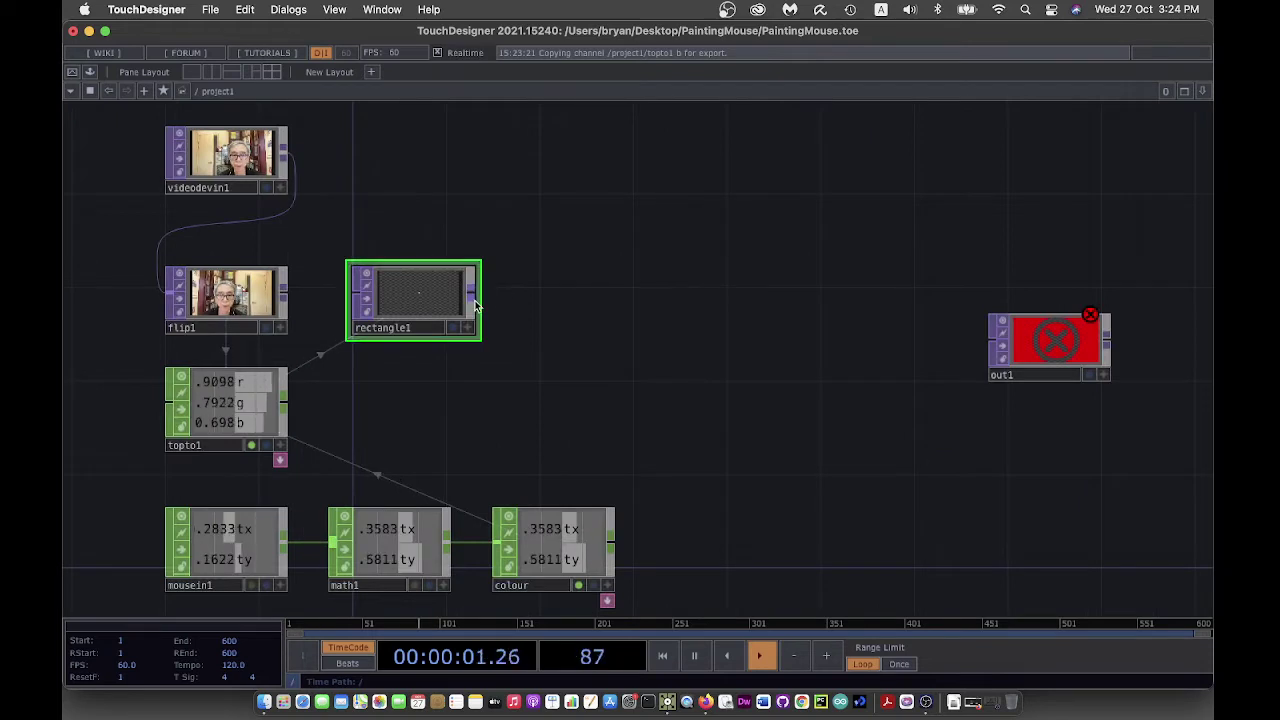
drag(471, 297, 993, 341)
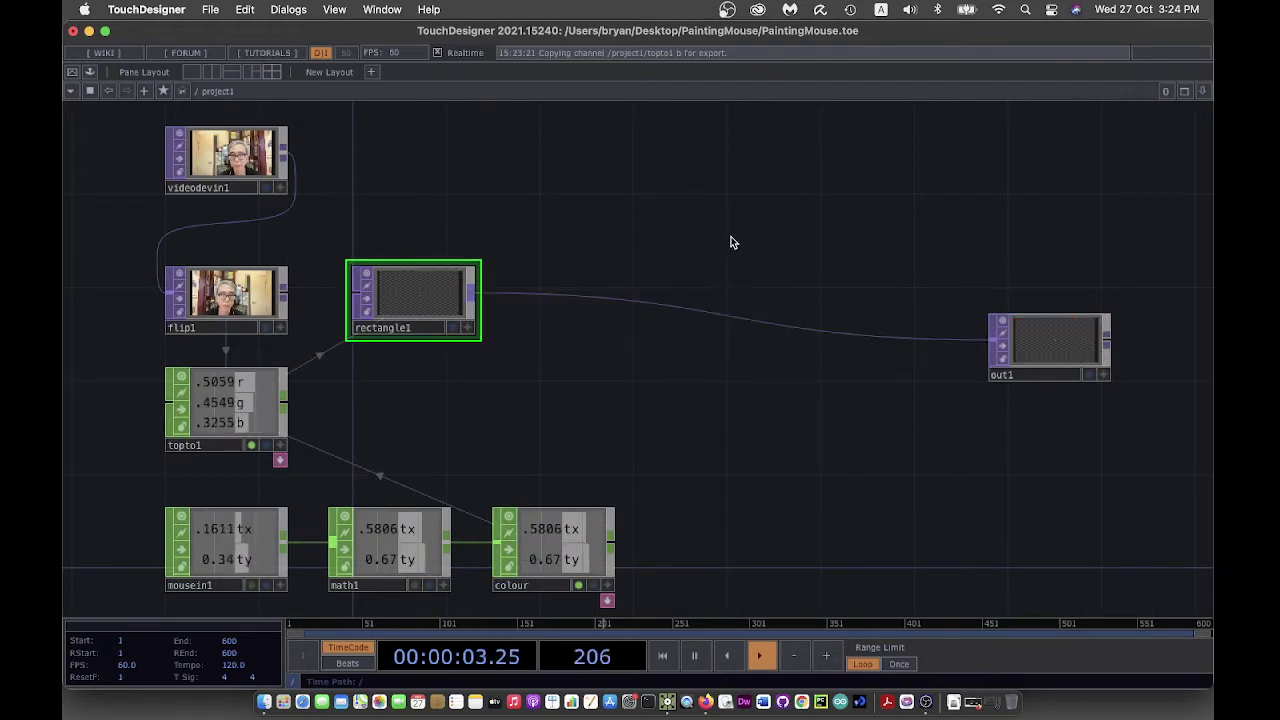
Save the project, preview the rectangle in perform mode and return to the network editor
click(199, 9)
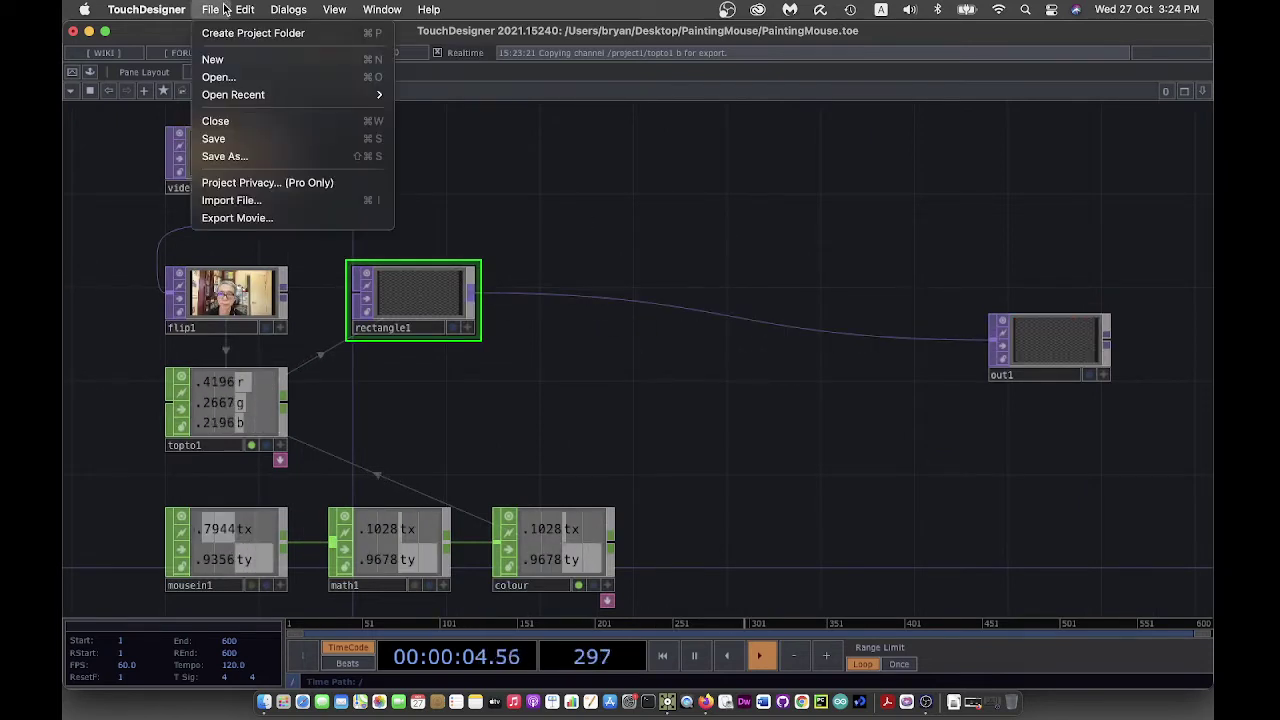
click(247, 142)
click(71, 73)
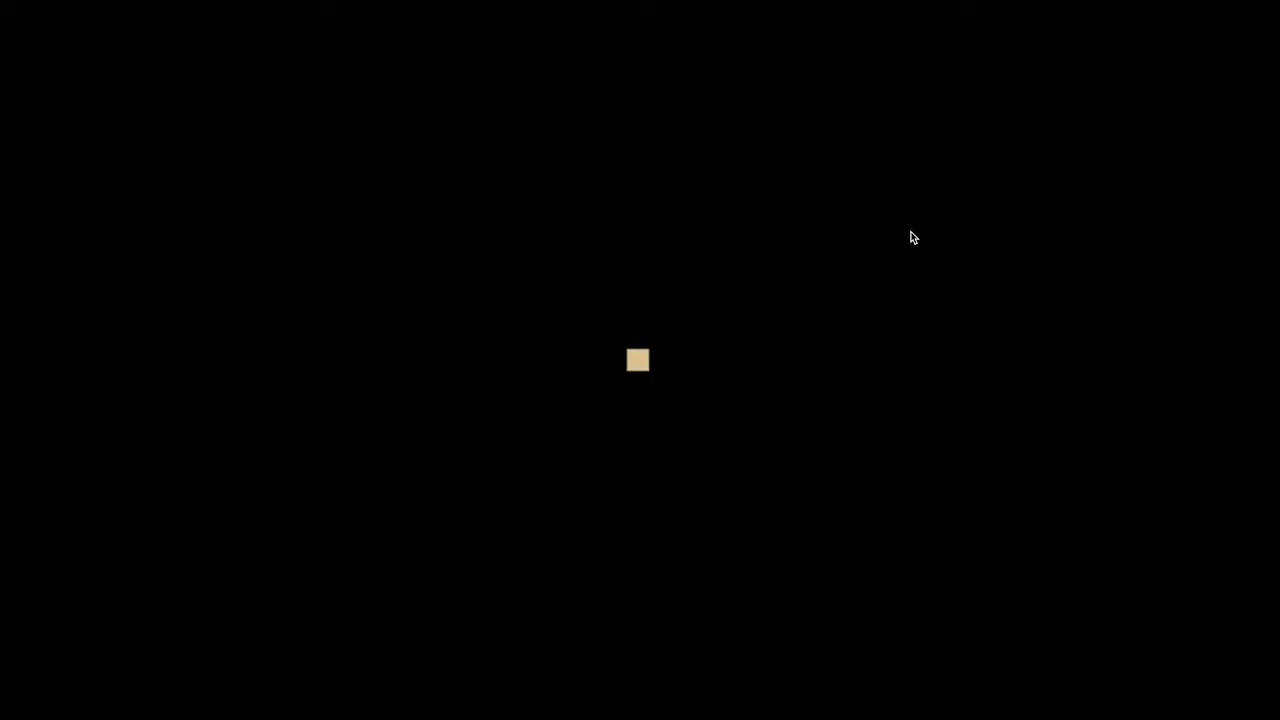
key(Escape)
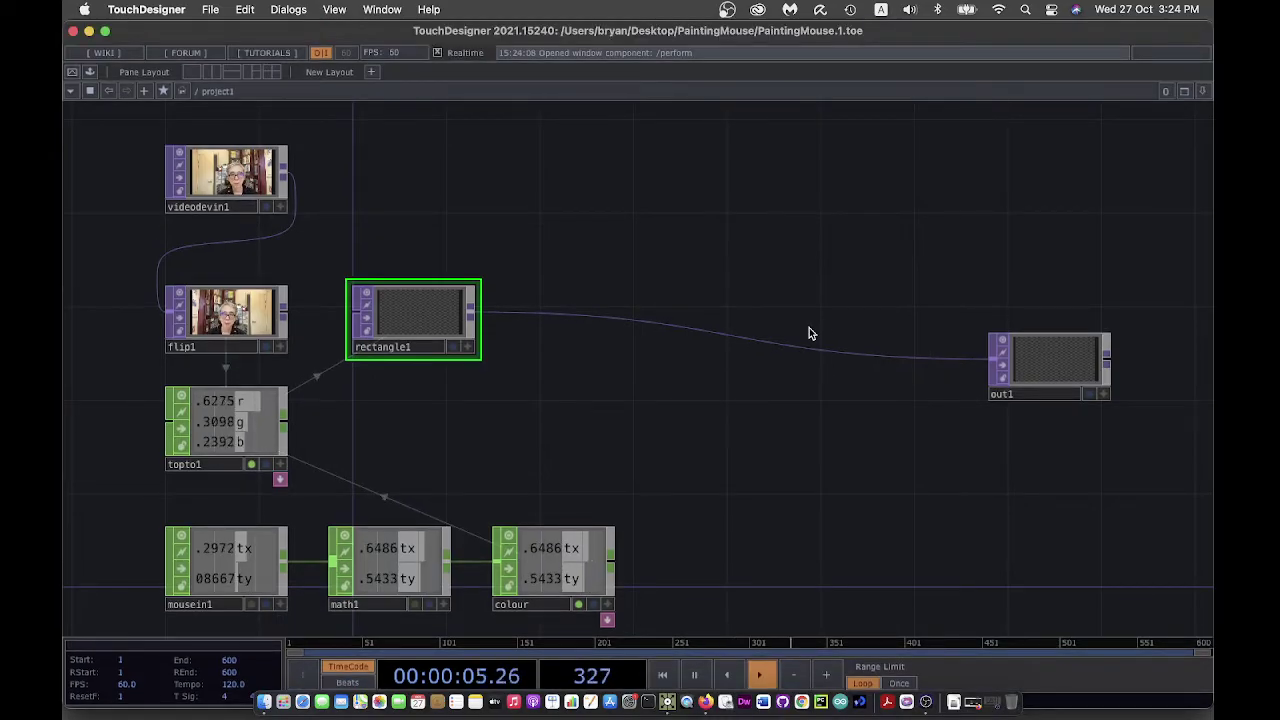
Check rectangle1's output as the network background and hide it again
scroll(760, 386, down, 4)
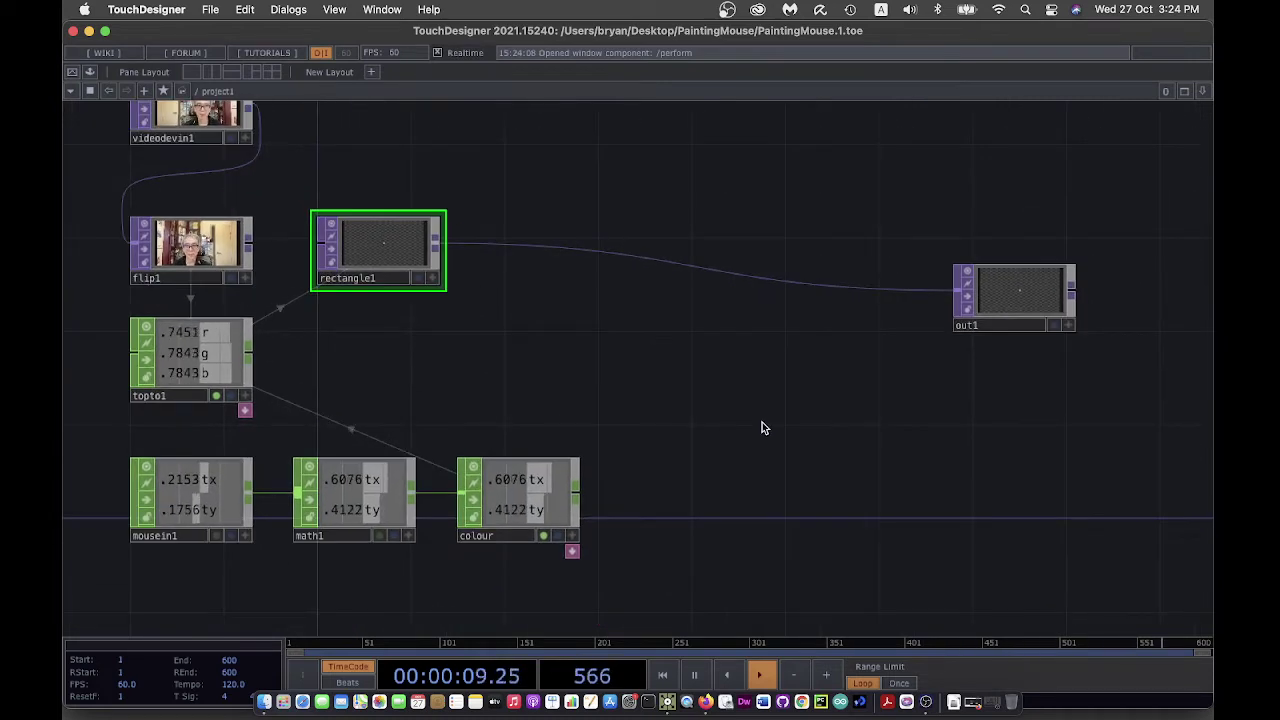
click(418, 278)
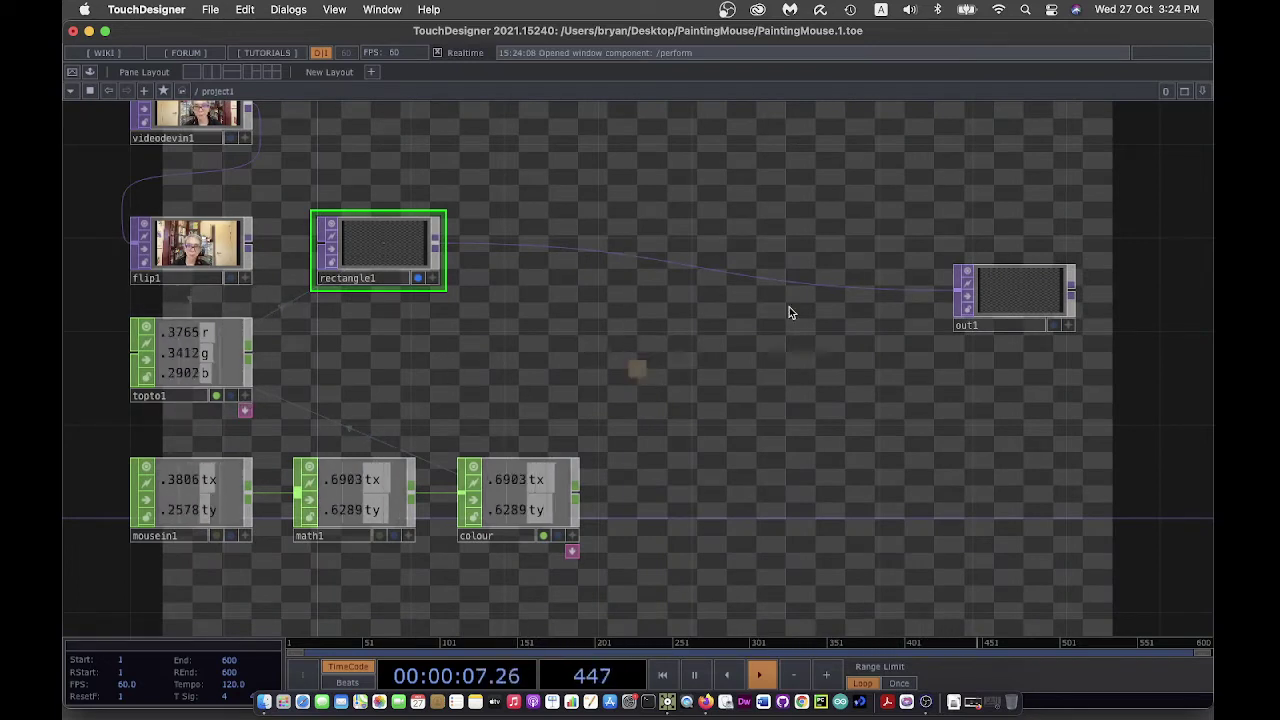
click(418, 278)
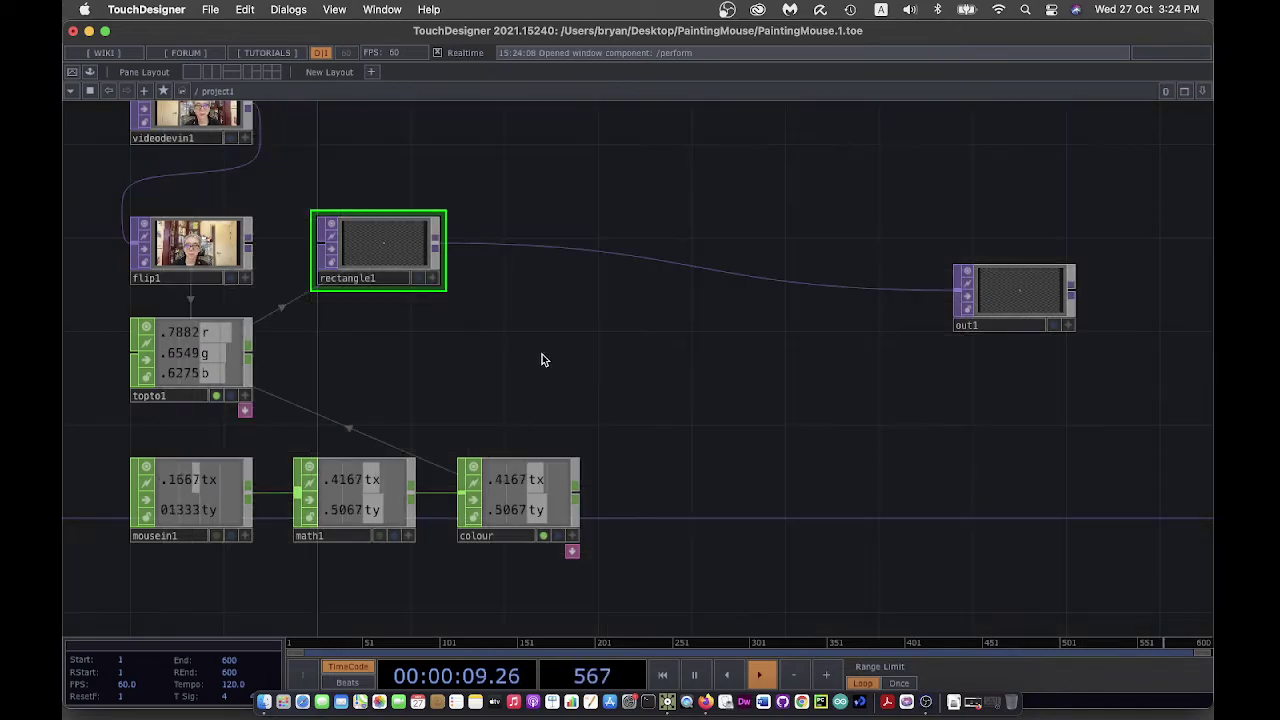
drag(542, 354, 647, 284)
scroll(647, 284, down, 2)
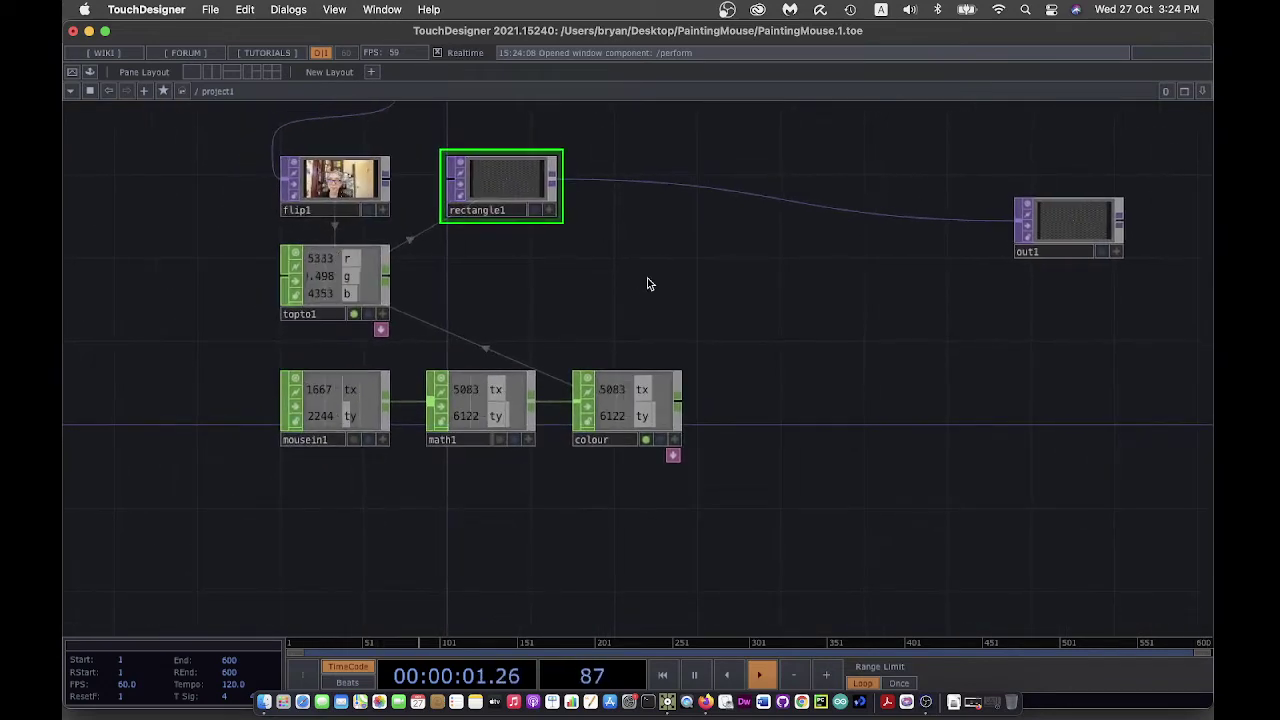
scroll(243, 466, up, 3)
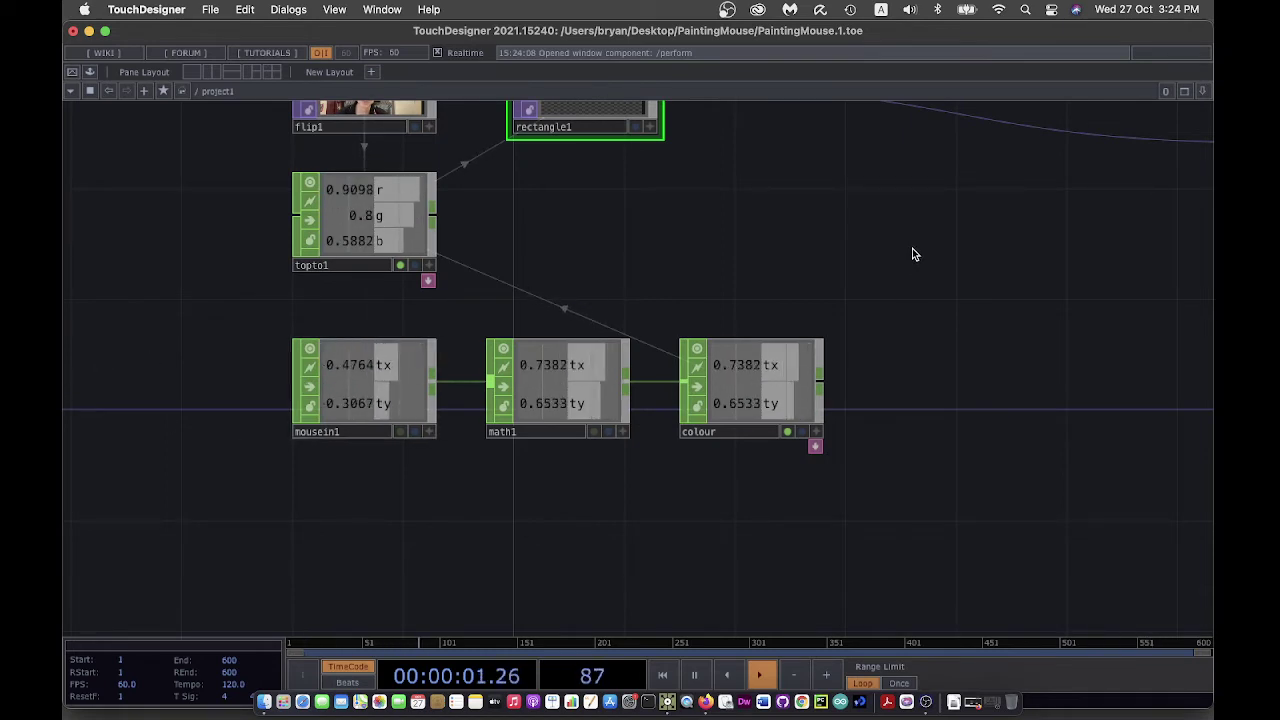
Show rectangle1's parameters and background display, and insert a Transform TOP between rectangle1 and out1
drag(911, 254, 843, 386)
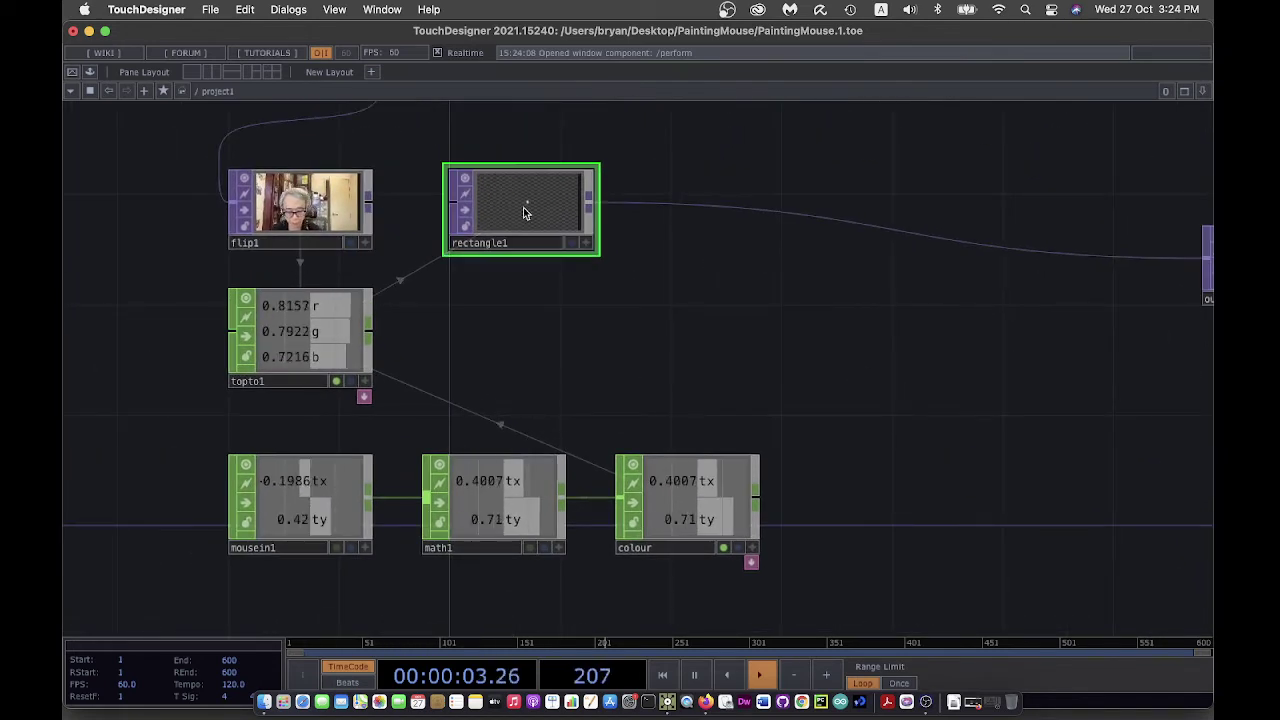
key(p)
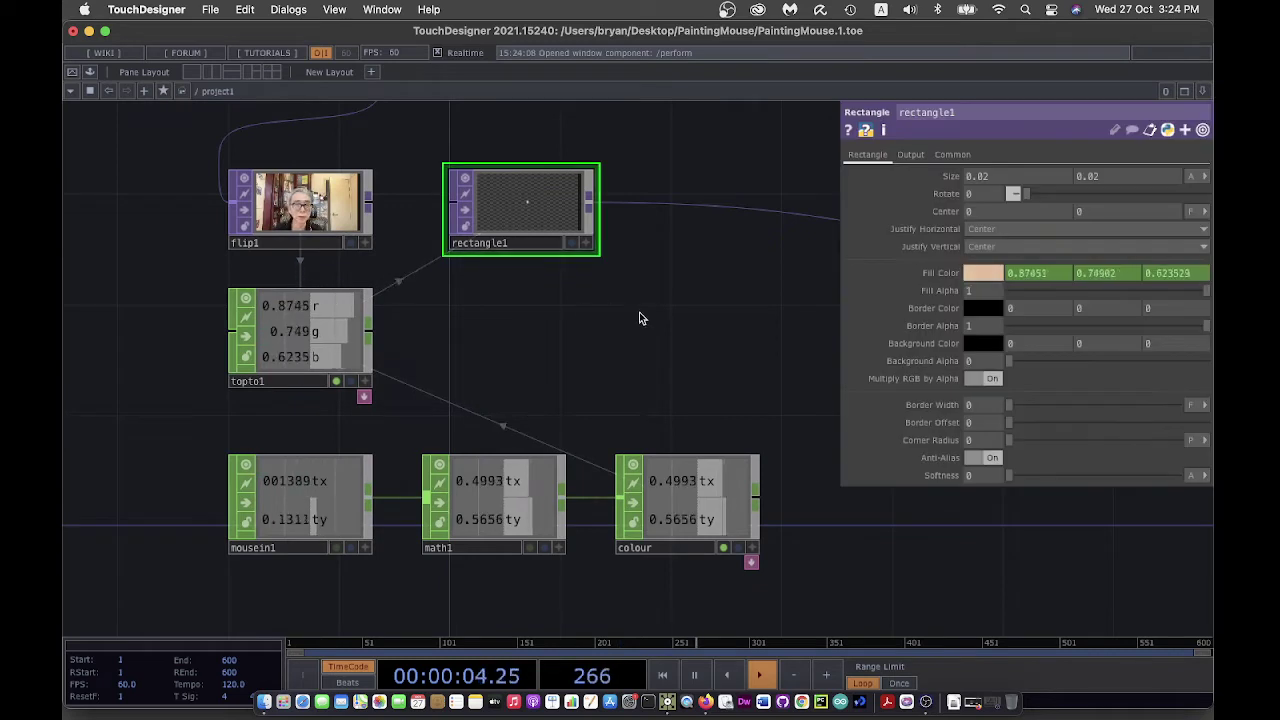
click(572, 244)
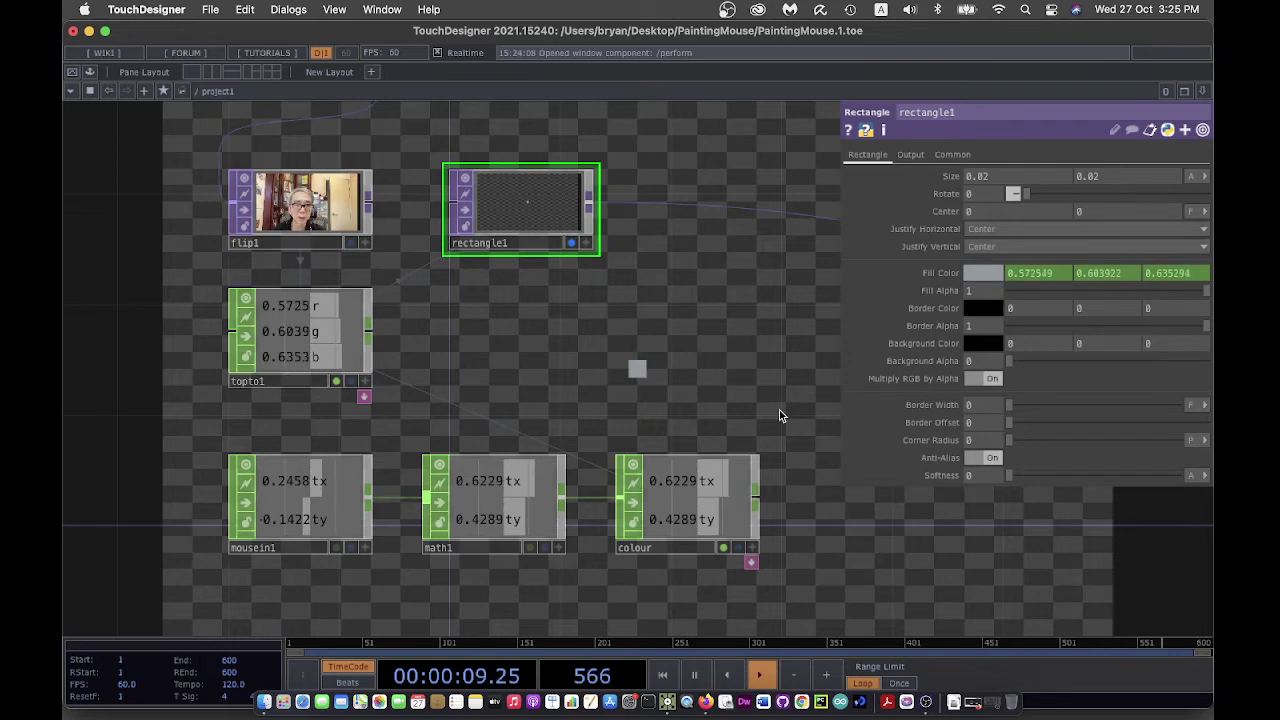
drag(777, 414, 586, 458)
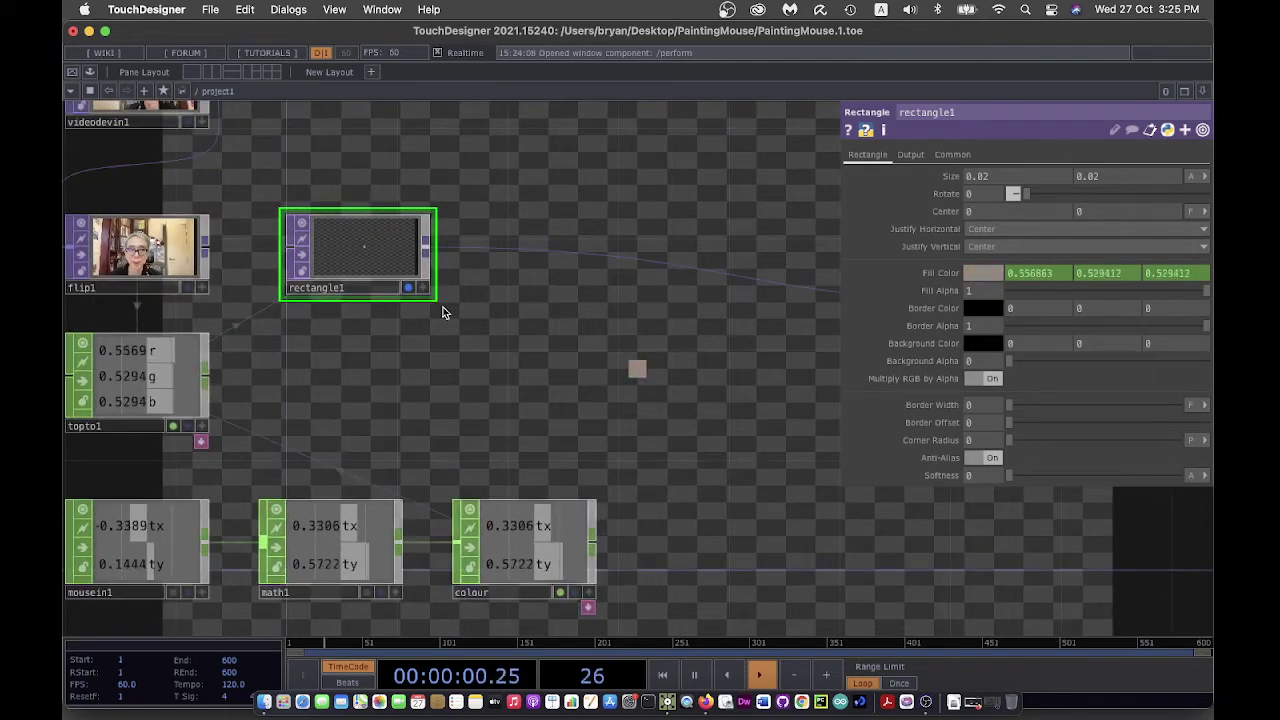
right_click(427, 246)
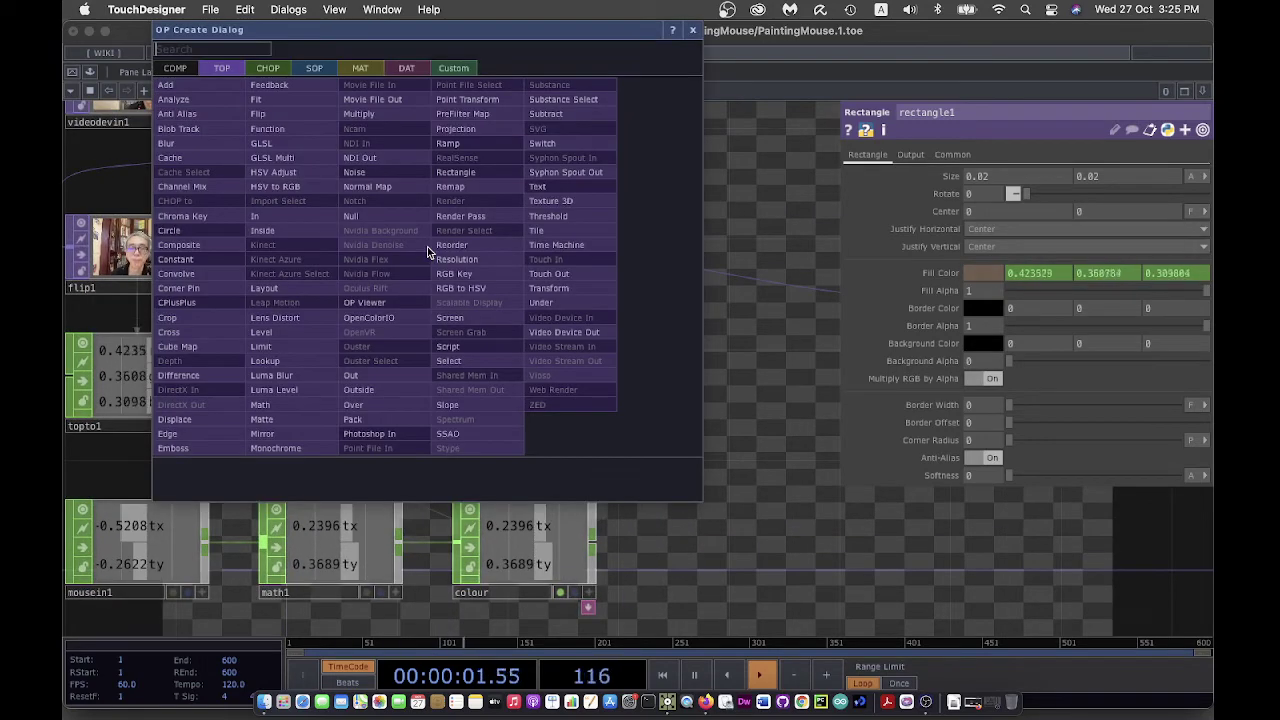
click(586, 288)
click(577, 262)
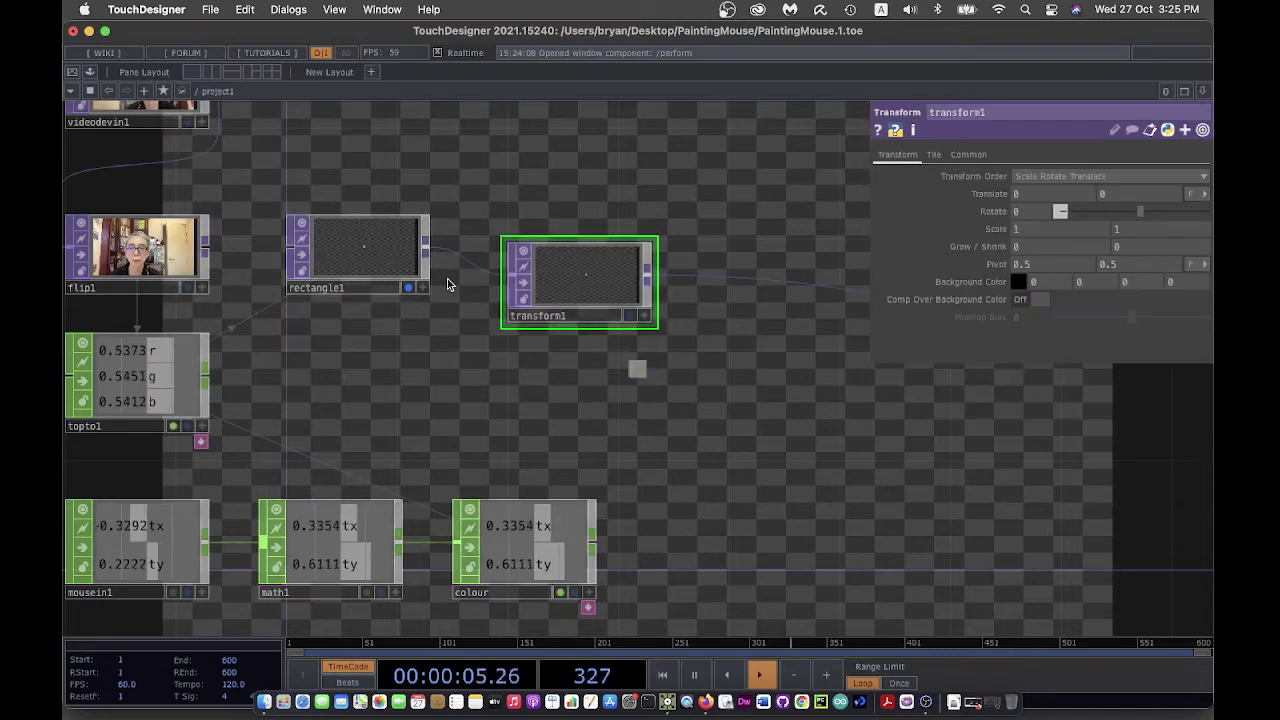
Switch the background display from rectangle1 to transform1 and align the two nodes in a row above flip1
click(408, 287)
click(629, 316)
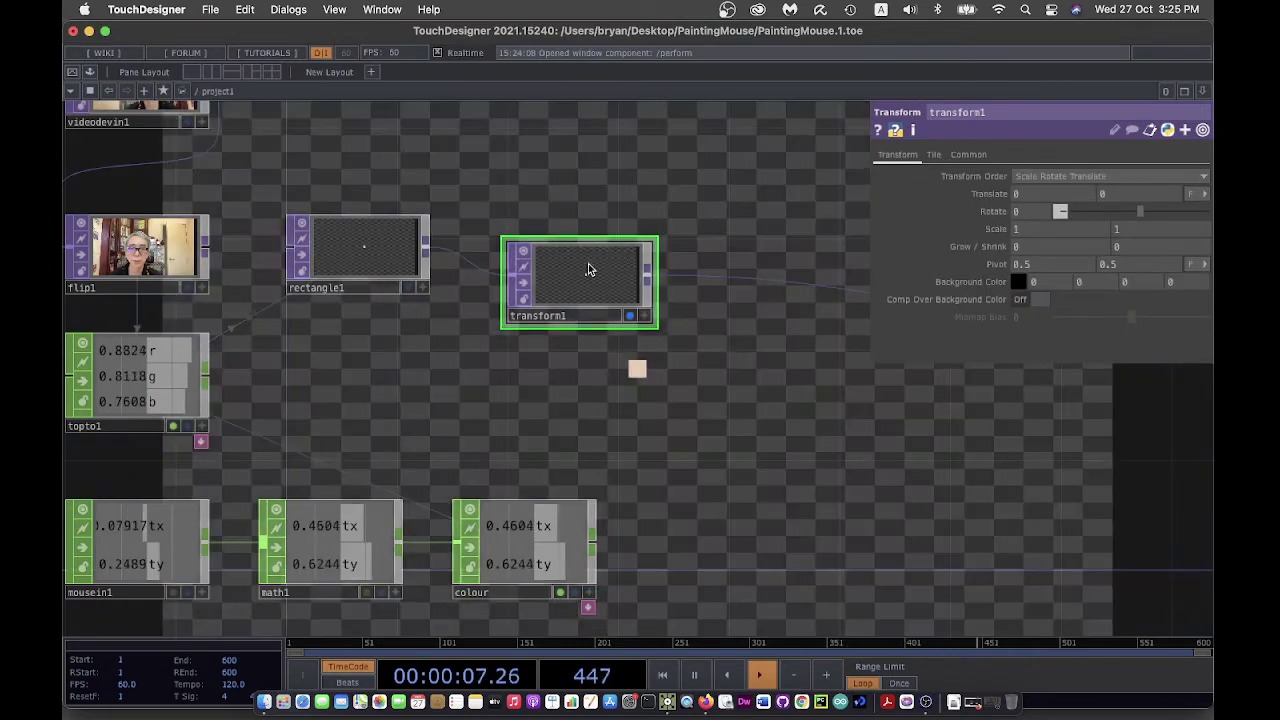
drag(588, 263, 556, 203)
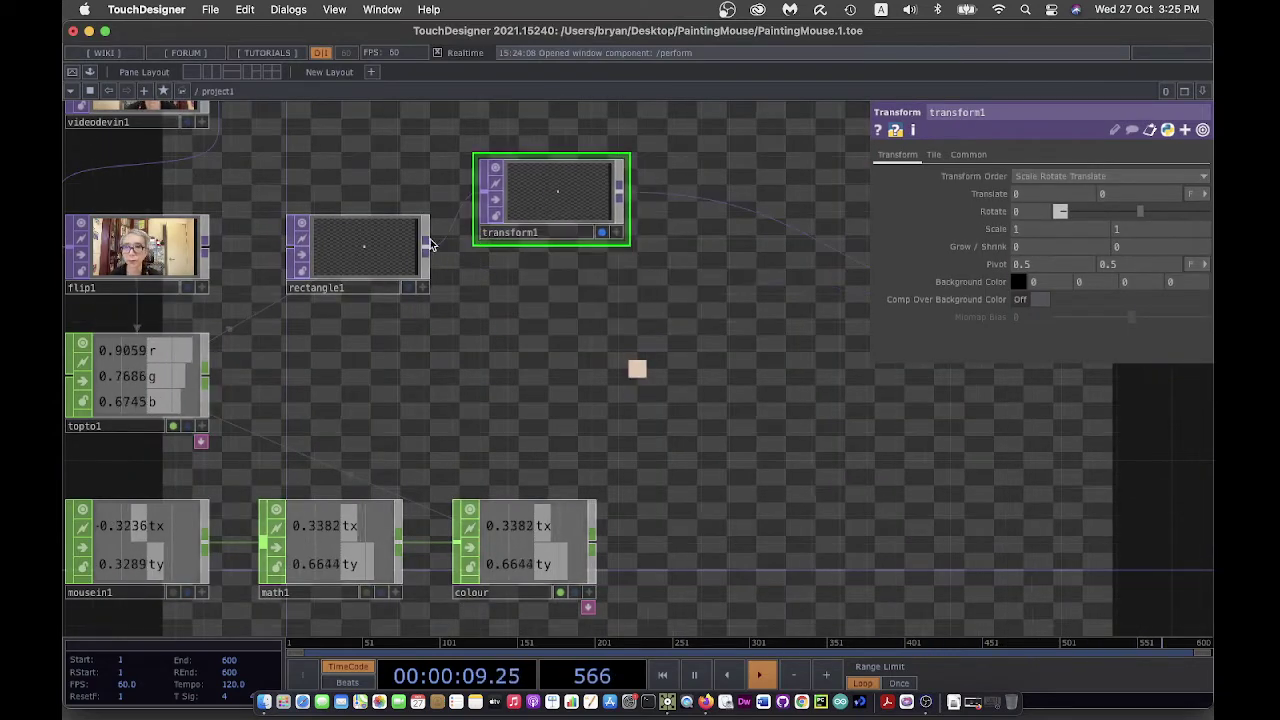
drag(352, 242, 356, 184)
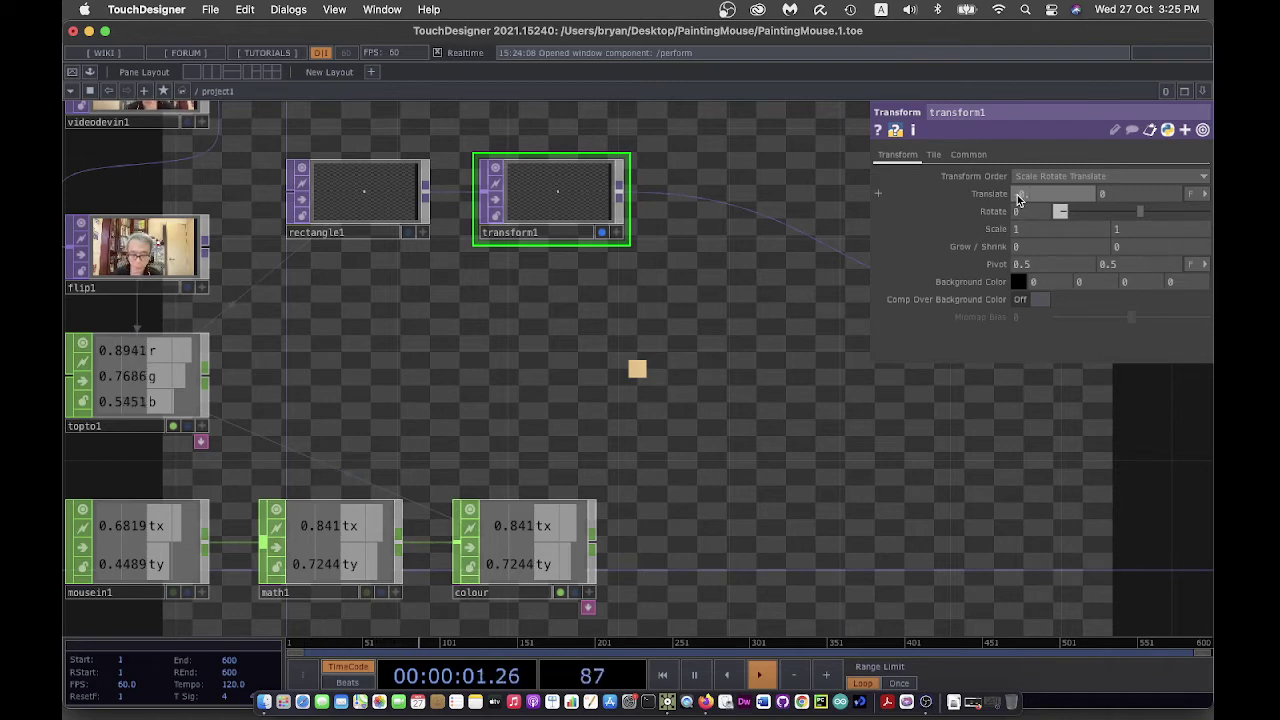
Test transform1's horizontal Translate at -0.5 and at 0.5, and reset it to 0
text(5)
key(Return)
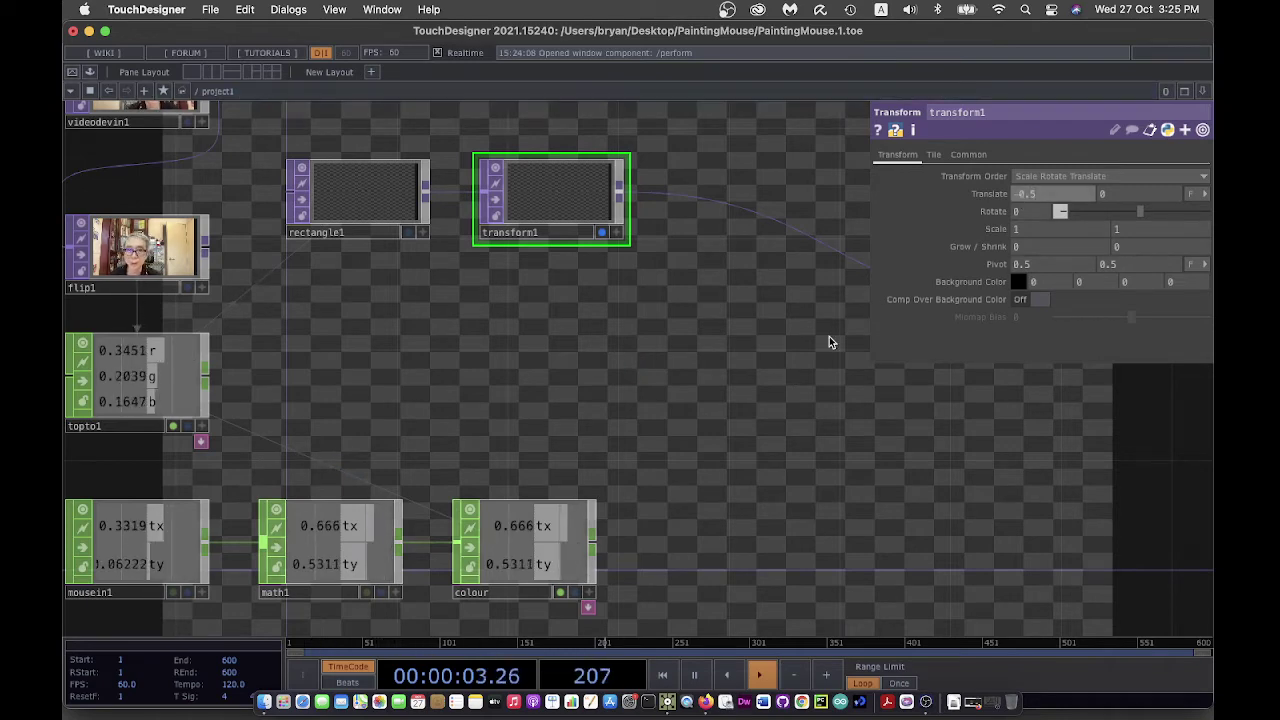
drag(829, 342, 700, 343)
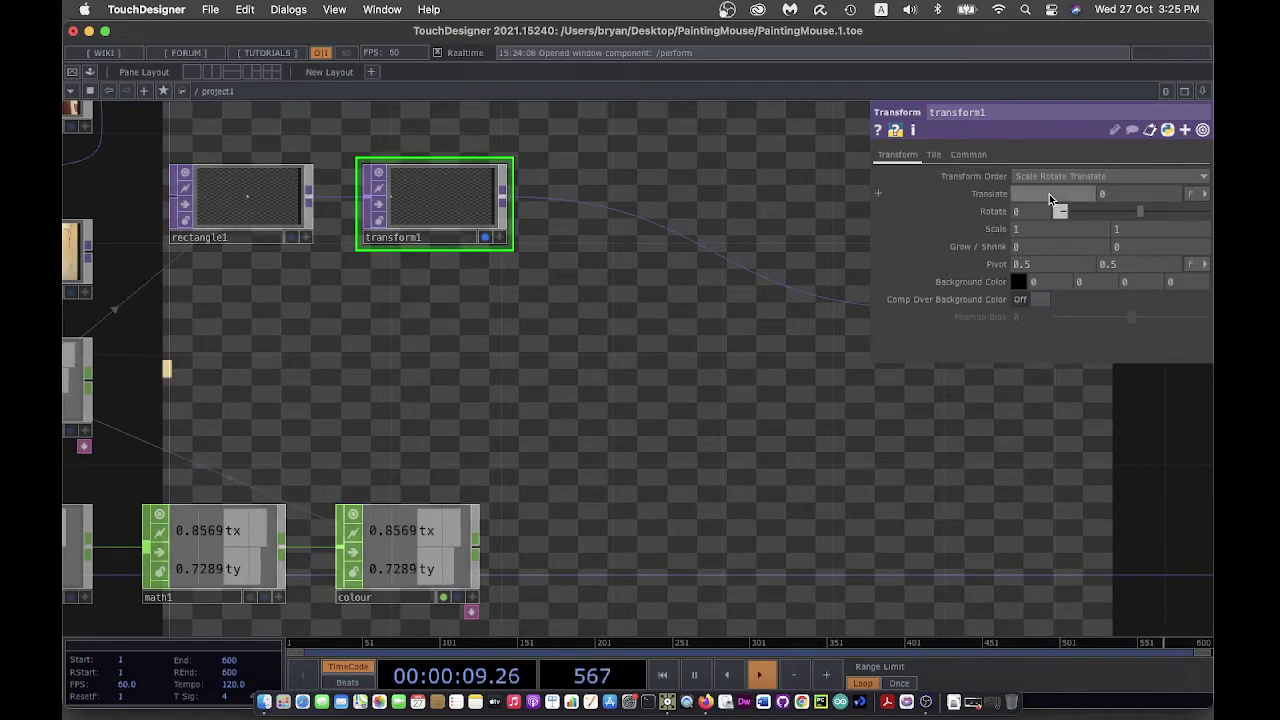
text(5)
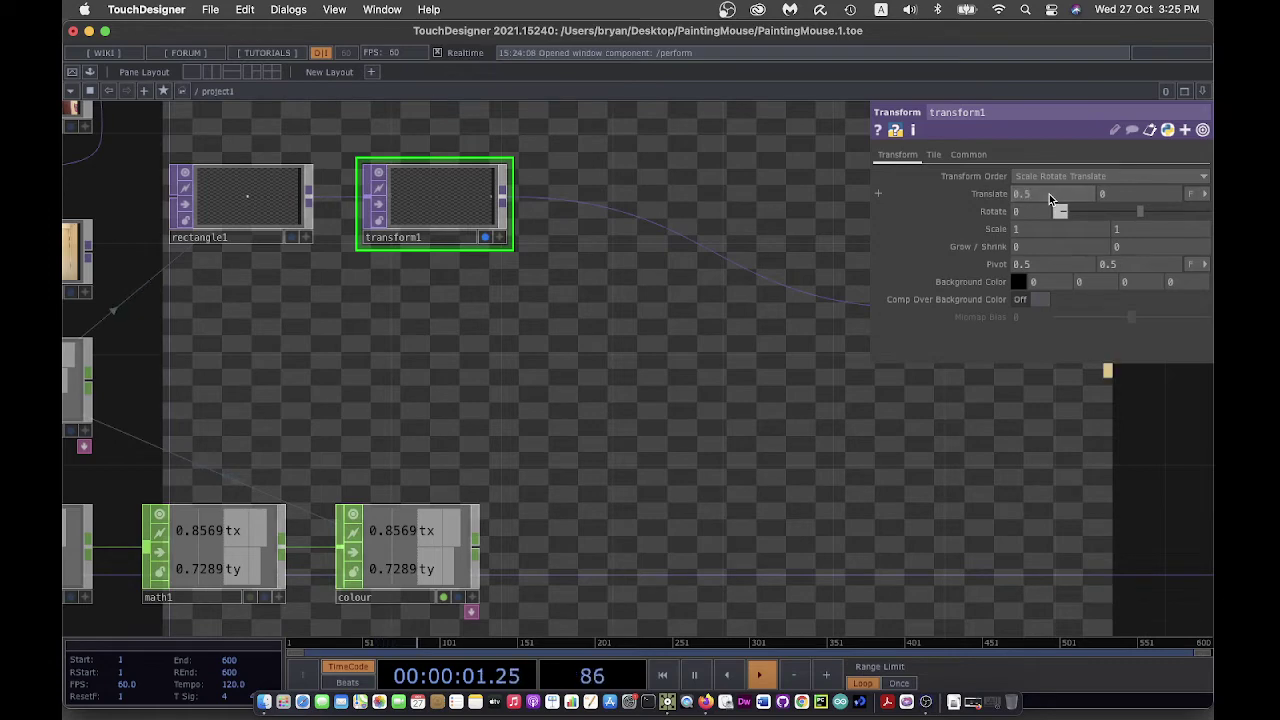
text(p)
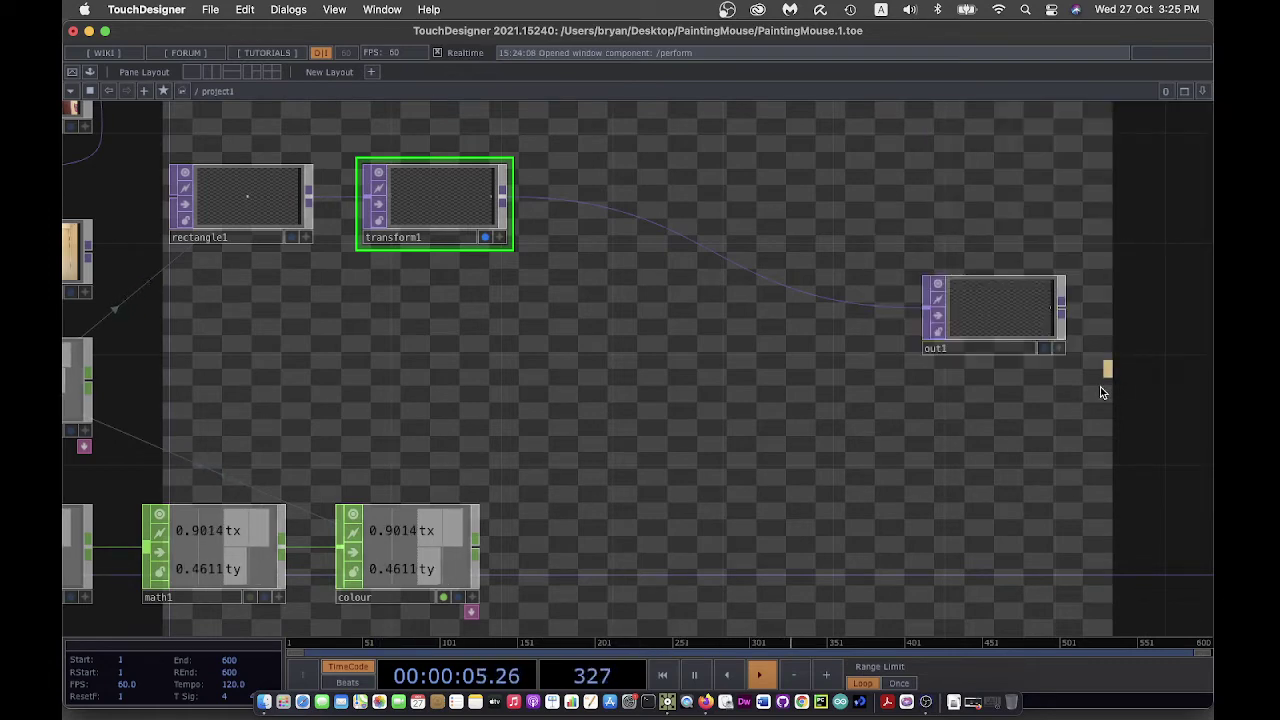
text(p)
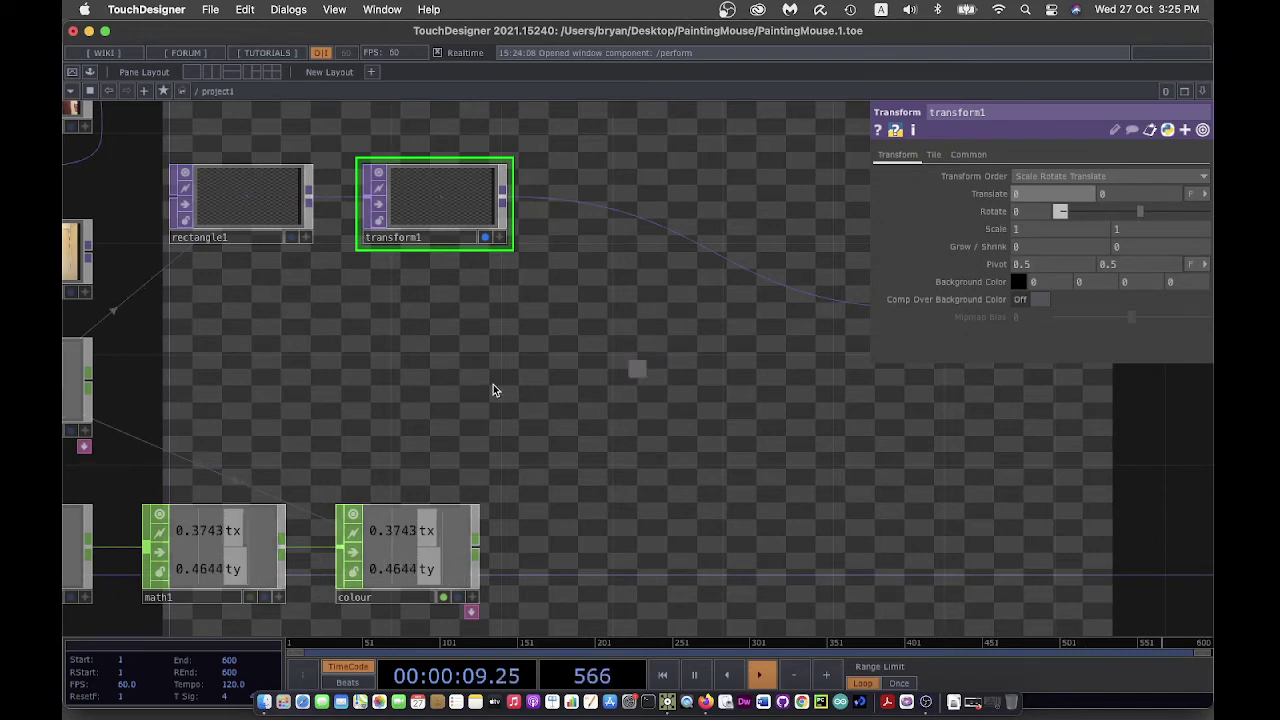
Turn off transform1's background display in the network
click(485, 237)
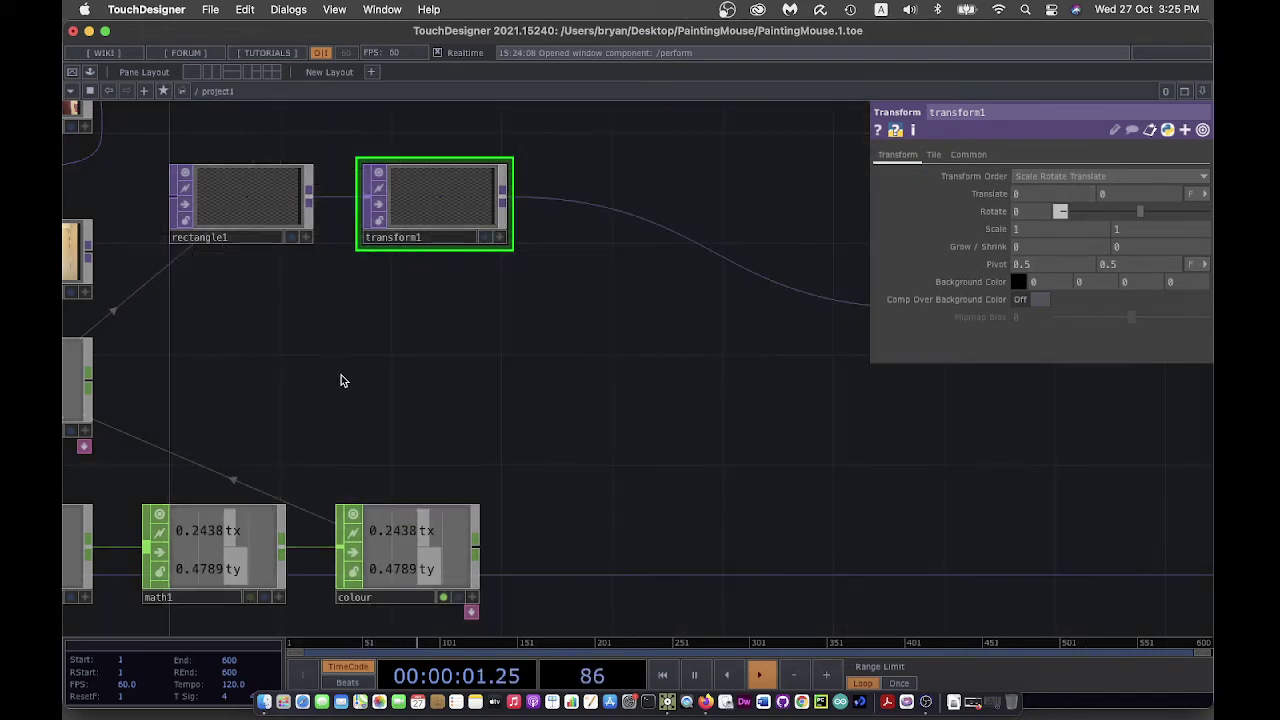
scroll(506, 334, down, 5)
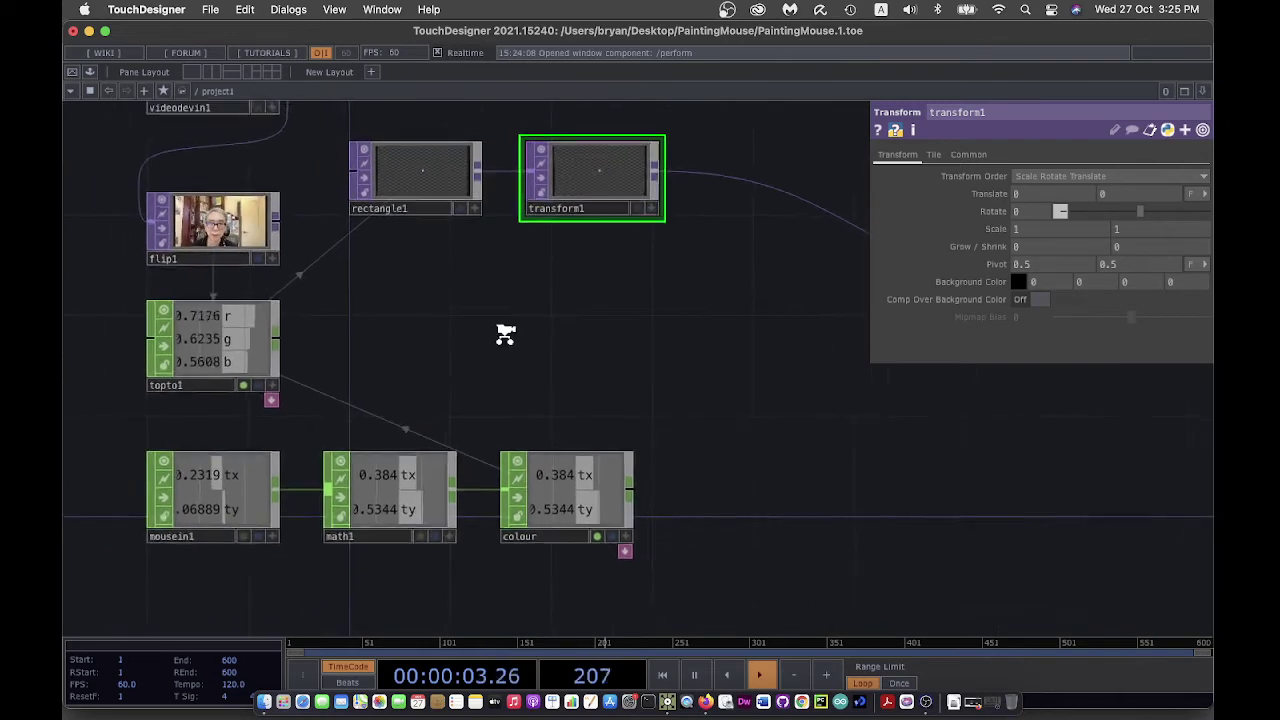
Add a second Math CHOP to the network directly below math1
scroll(505, 334, down, 3)
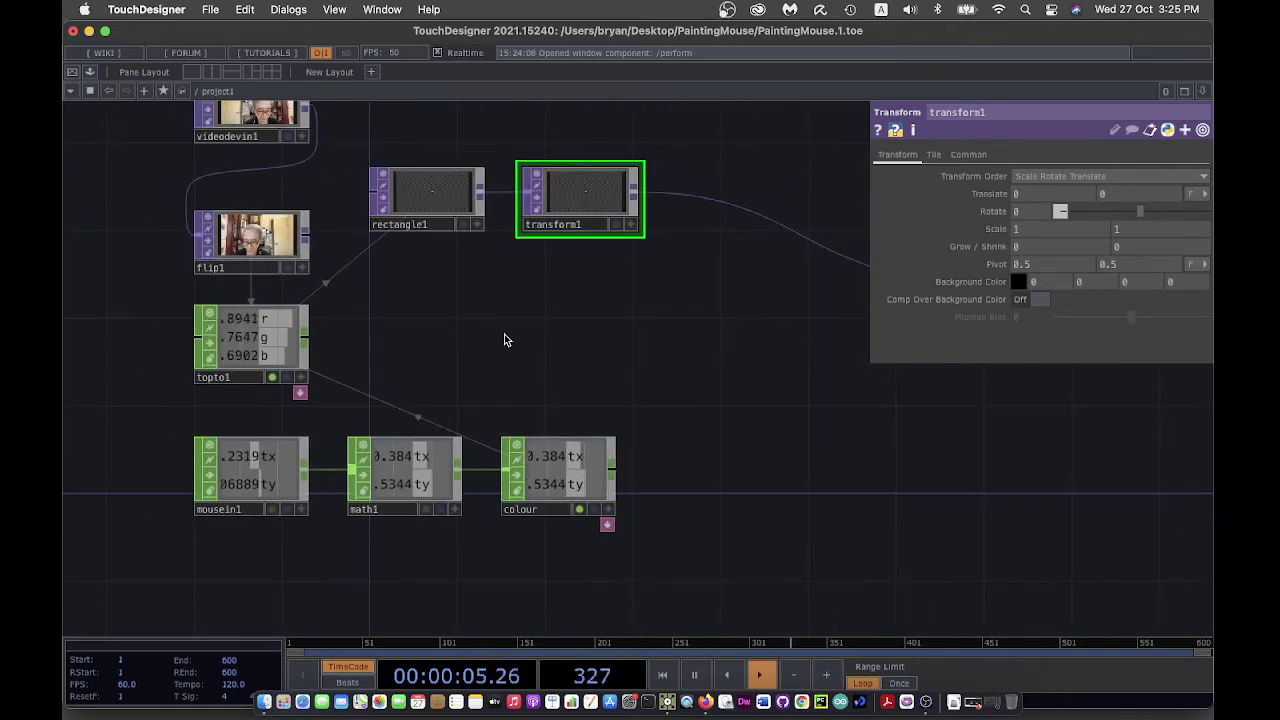
key(Tab)
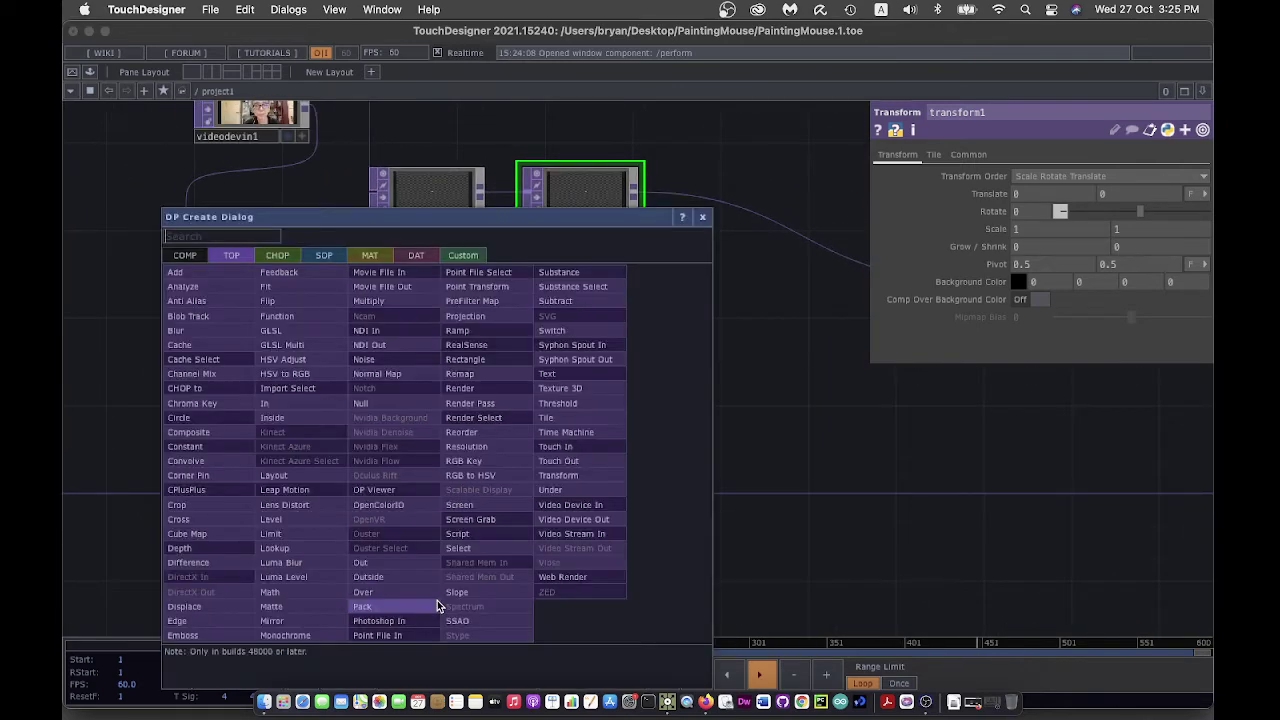
click(286, 254)
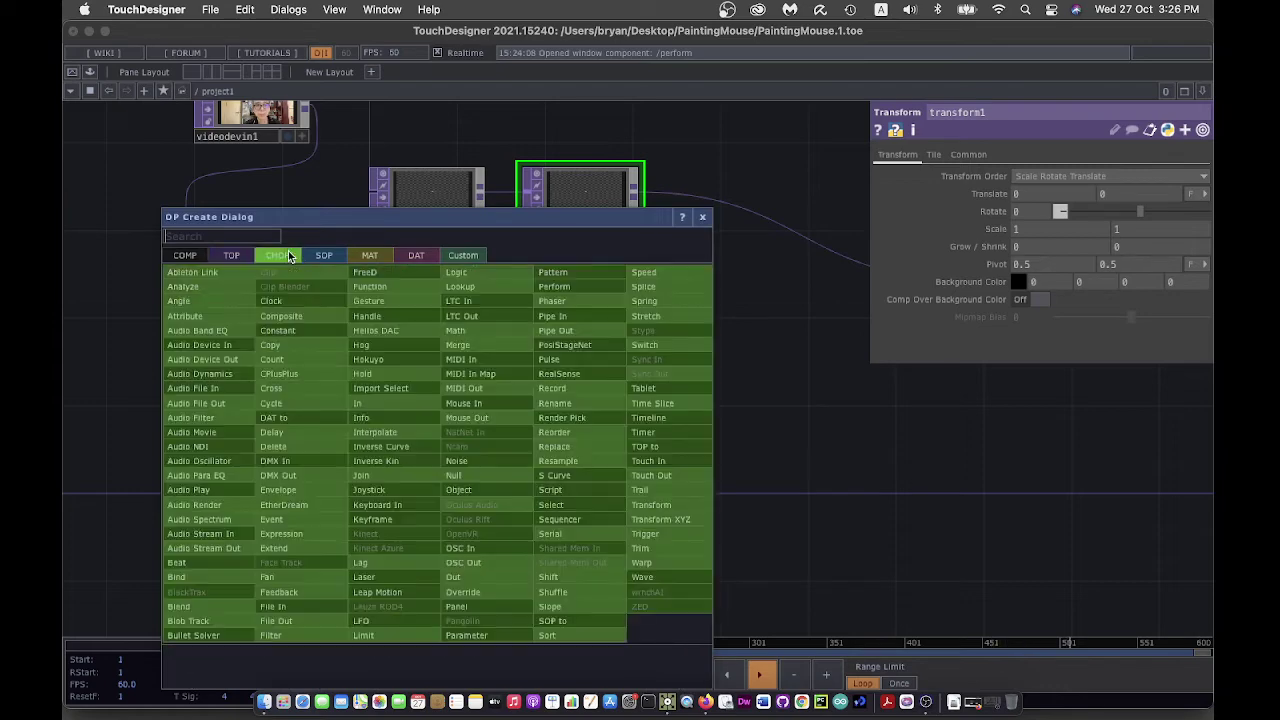
click(488, 330)
click(404, 575)
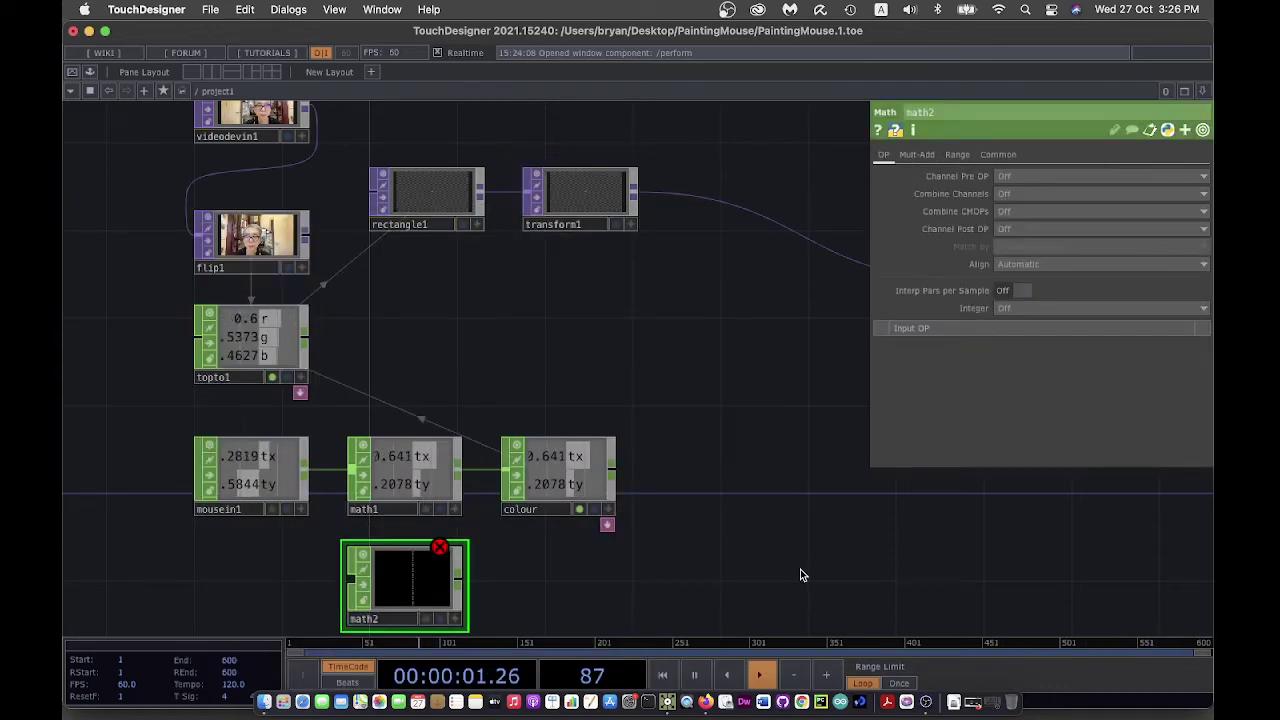
Move mousein1 slightly up and connect its output to the input of math2
drag(800, 575, 823, 543)
drag(323, 439, 344, 434)
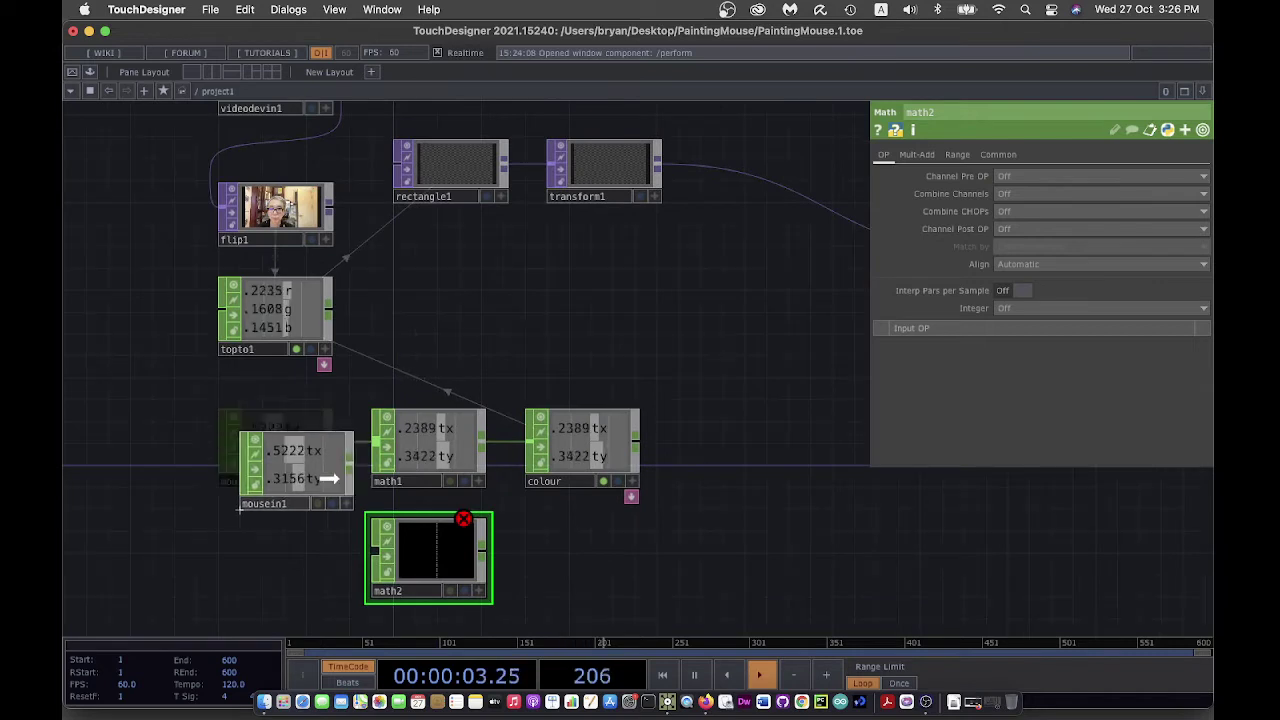
drag(329, 478, 331, 440)
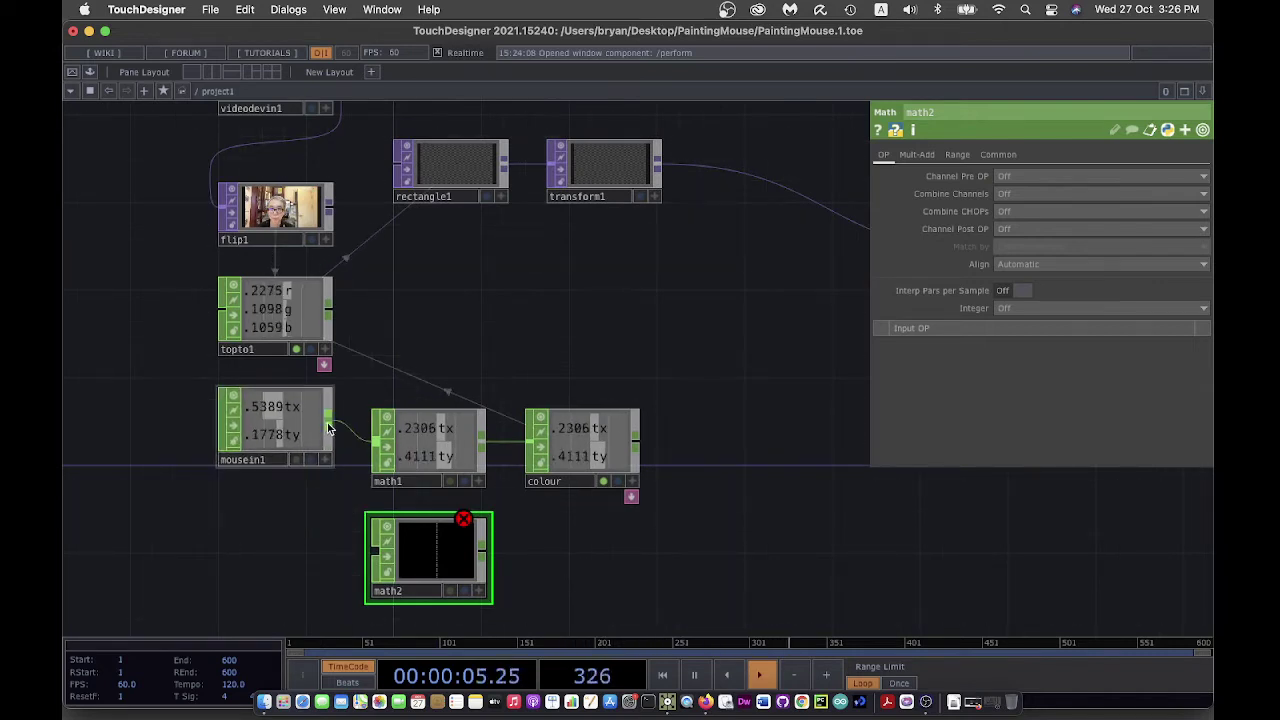
click(329, 428)
click(375, 550)
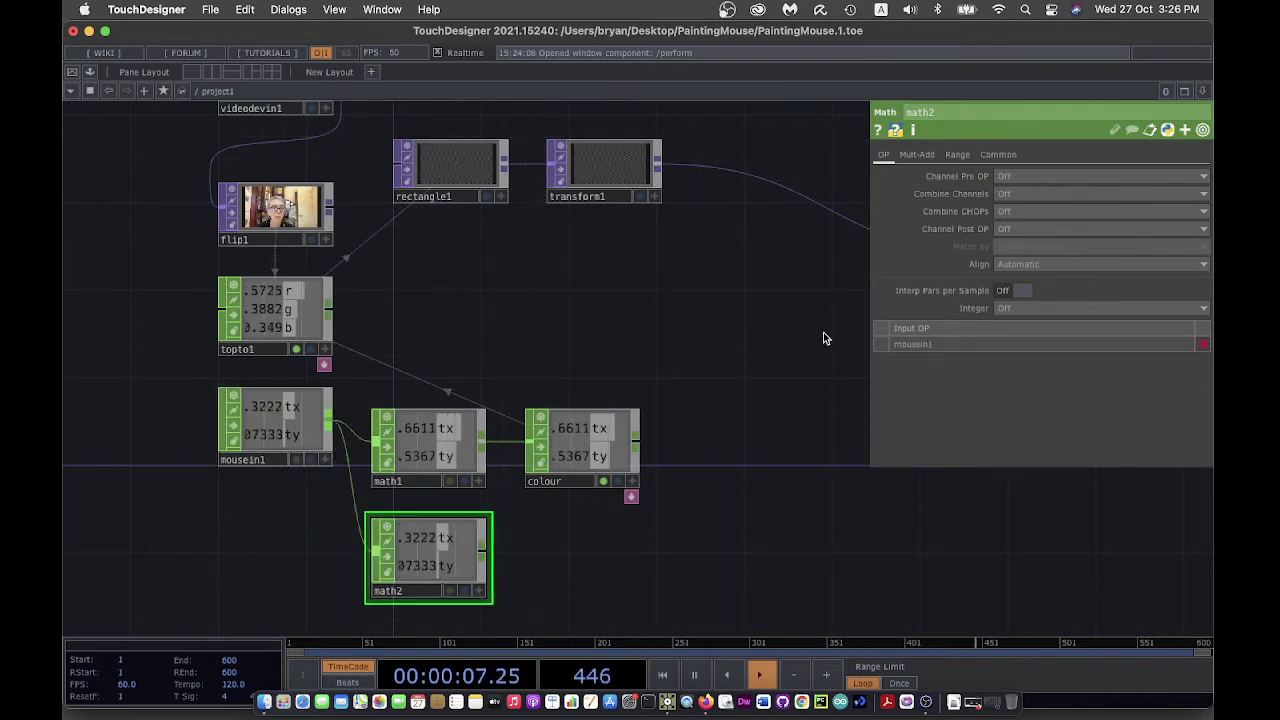
Remap math2's values from the range -1 to 1 into the range -0.5 to 0.5
click(957, 155)
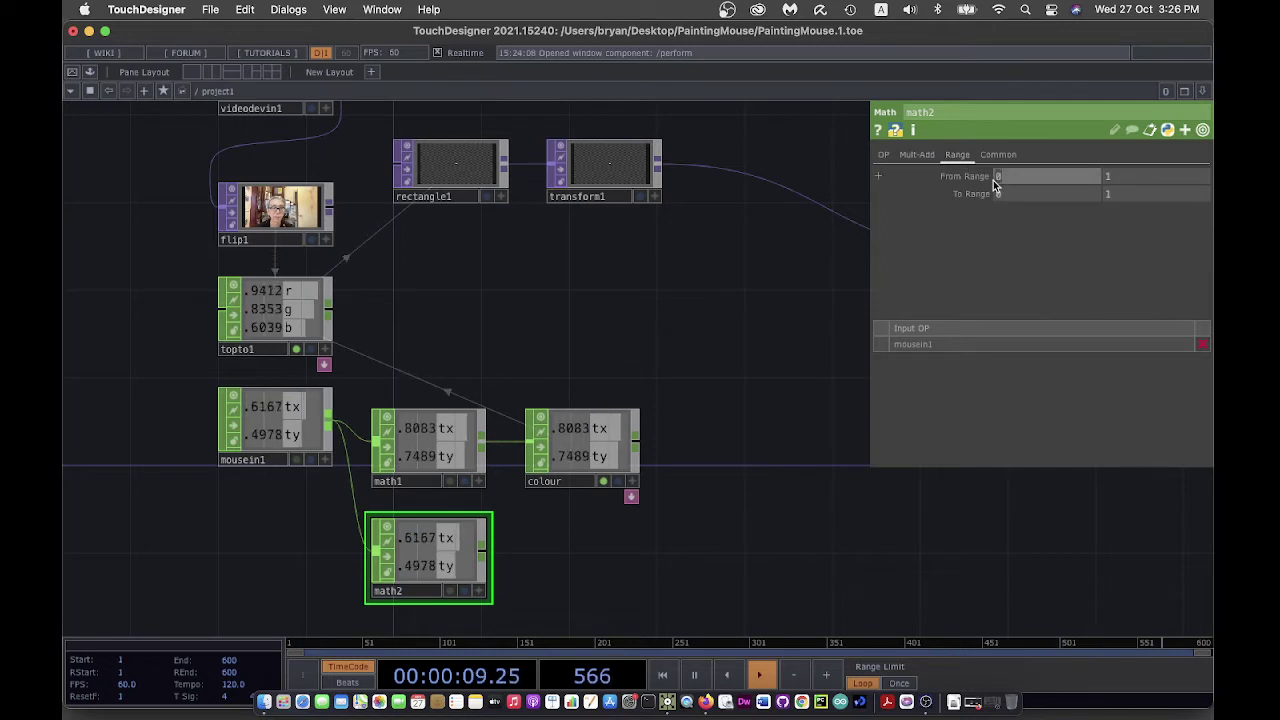
text(-1)
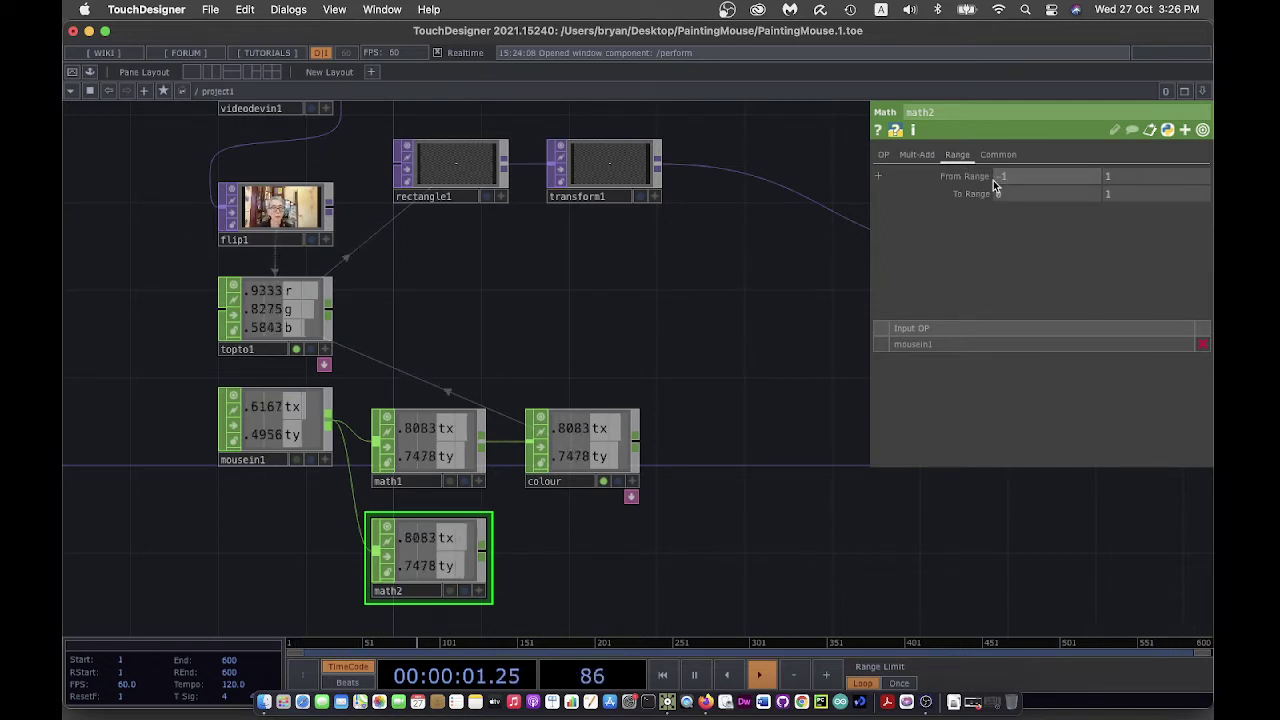
key(Tab)
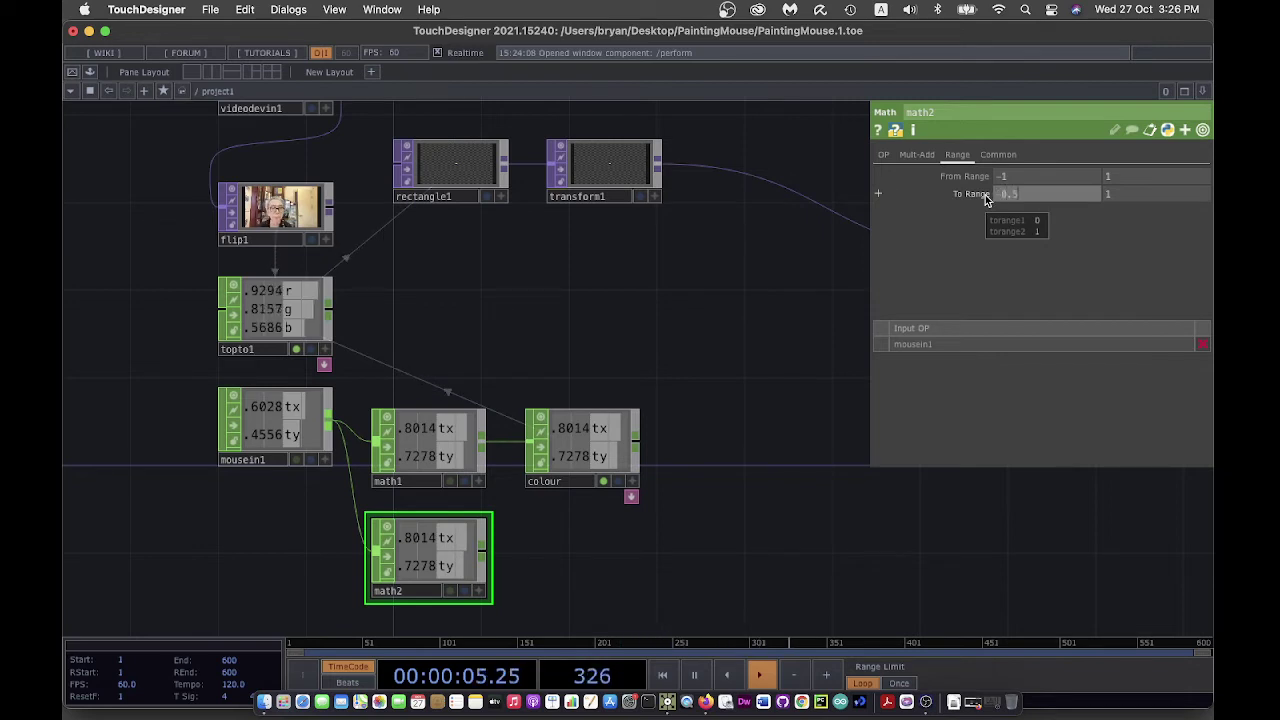
text(-0.5)
click(1122, 194)
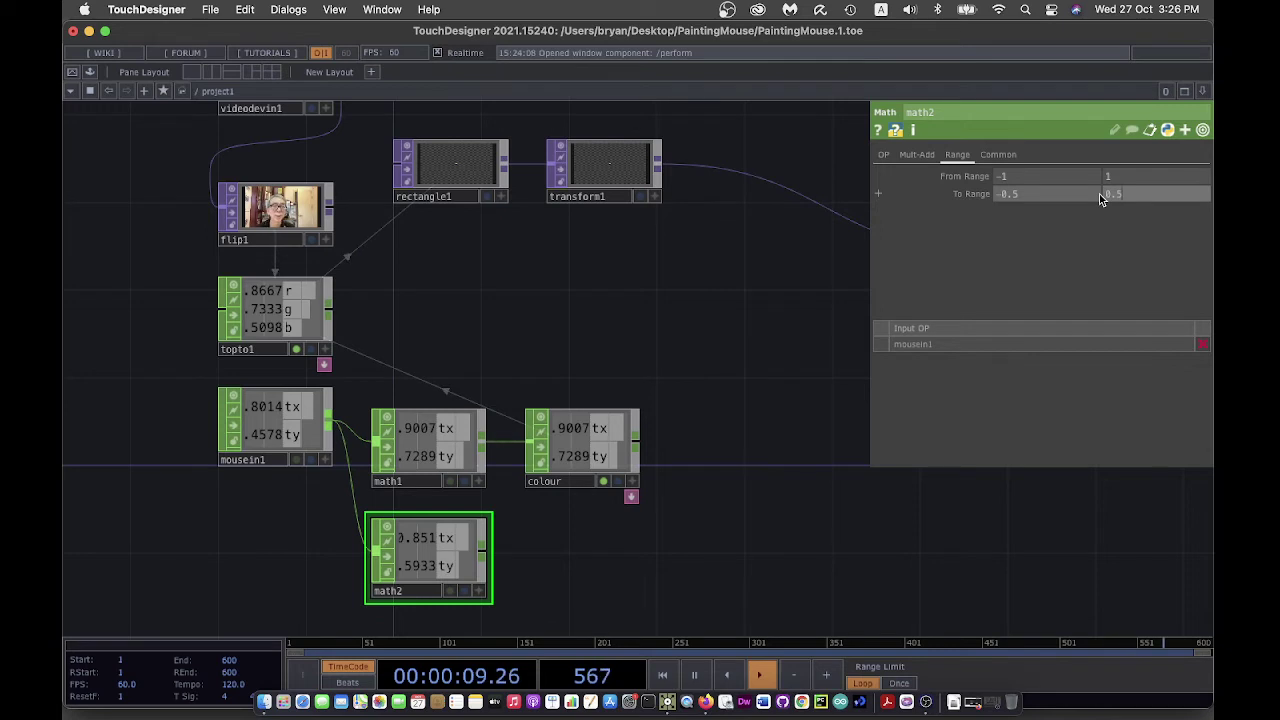
text(0.5)
Append a Null CHOP after math2, below the colour node, and rename it position
drag(766, 371, 646, 440)
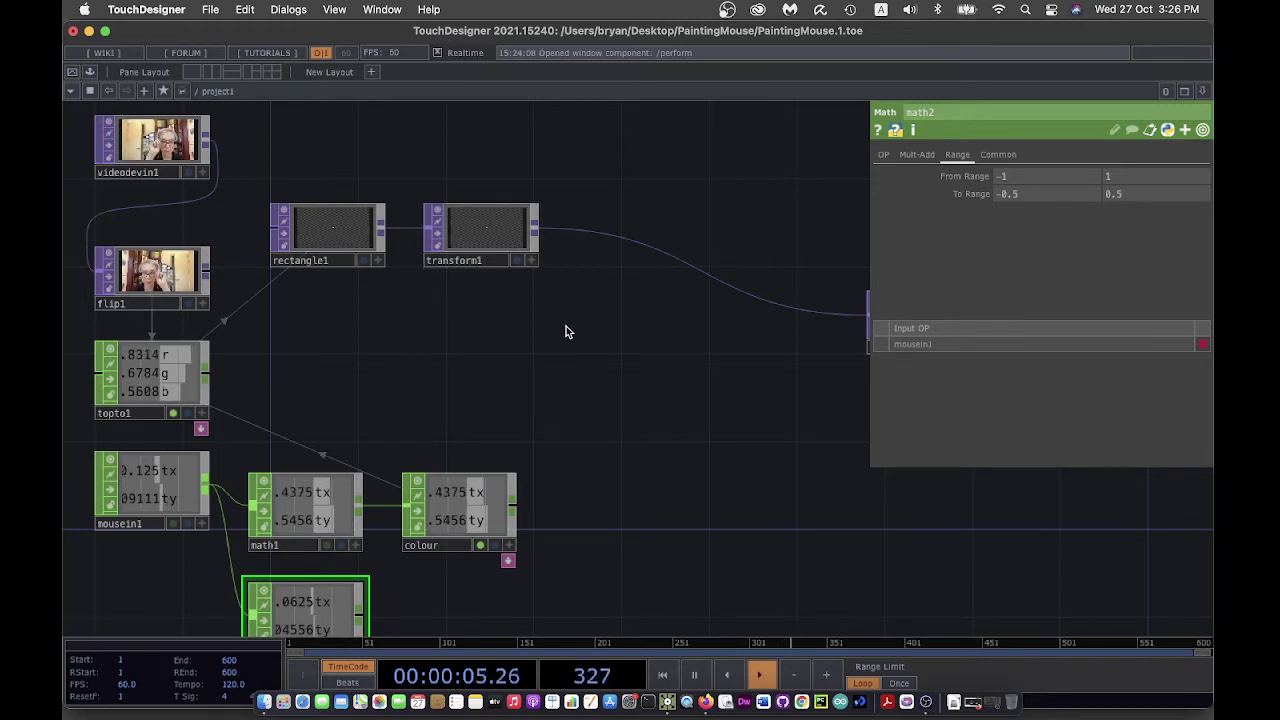
drag(597, 436, 645, 302)
right_click(362, 500)
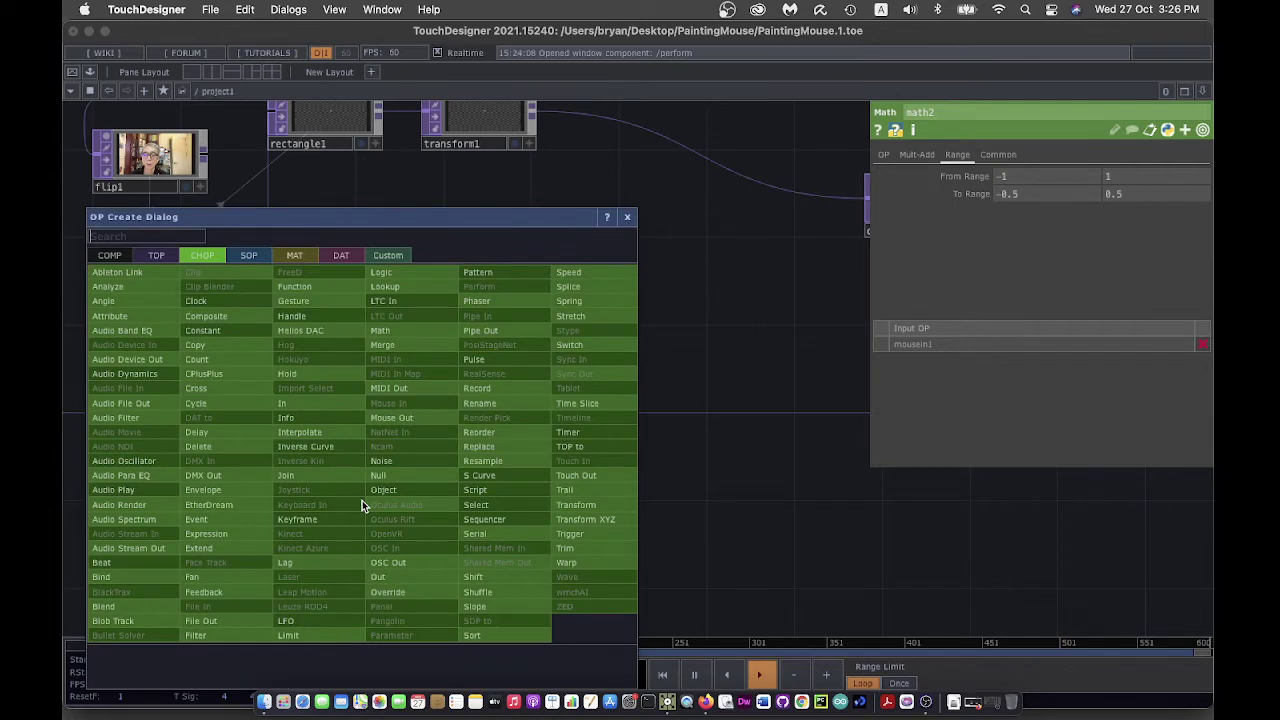
click(418, 476)
click(449, 513)
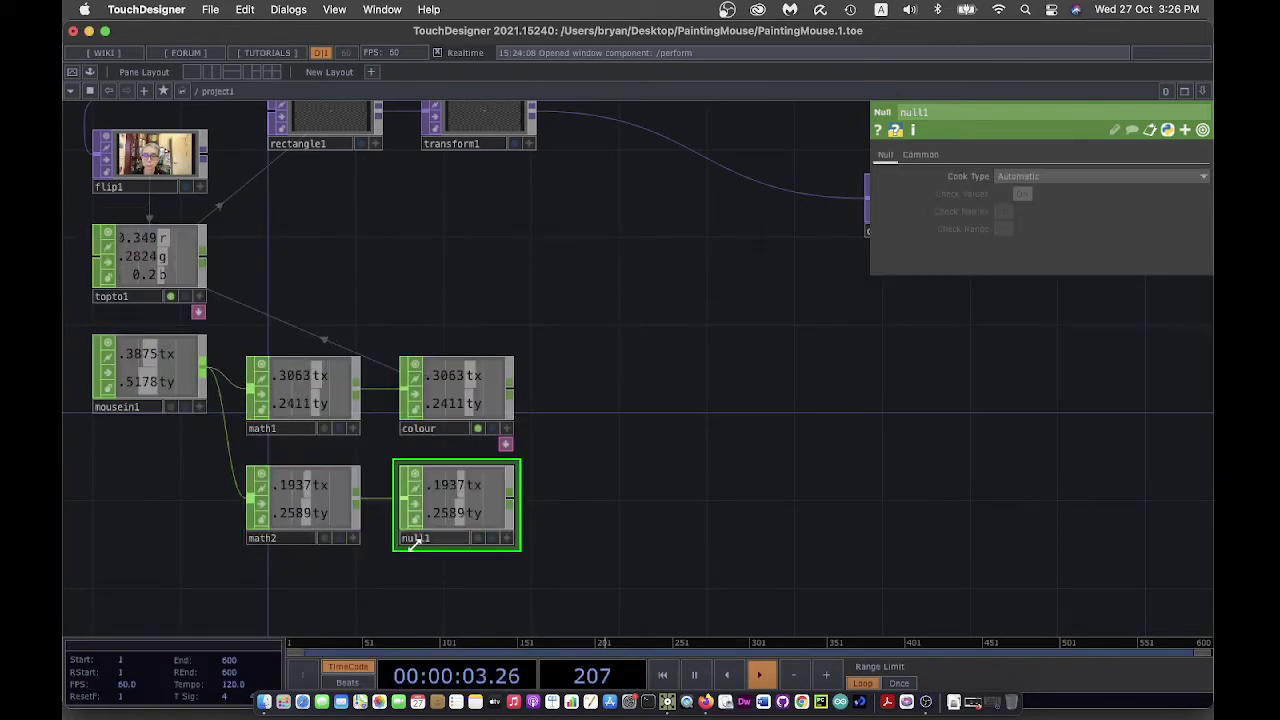
mouse_move(446, 541)
mouse_down()
mouse_move(380, 537)
mouse_move(429, 536)
mouse_up()
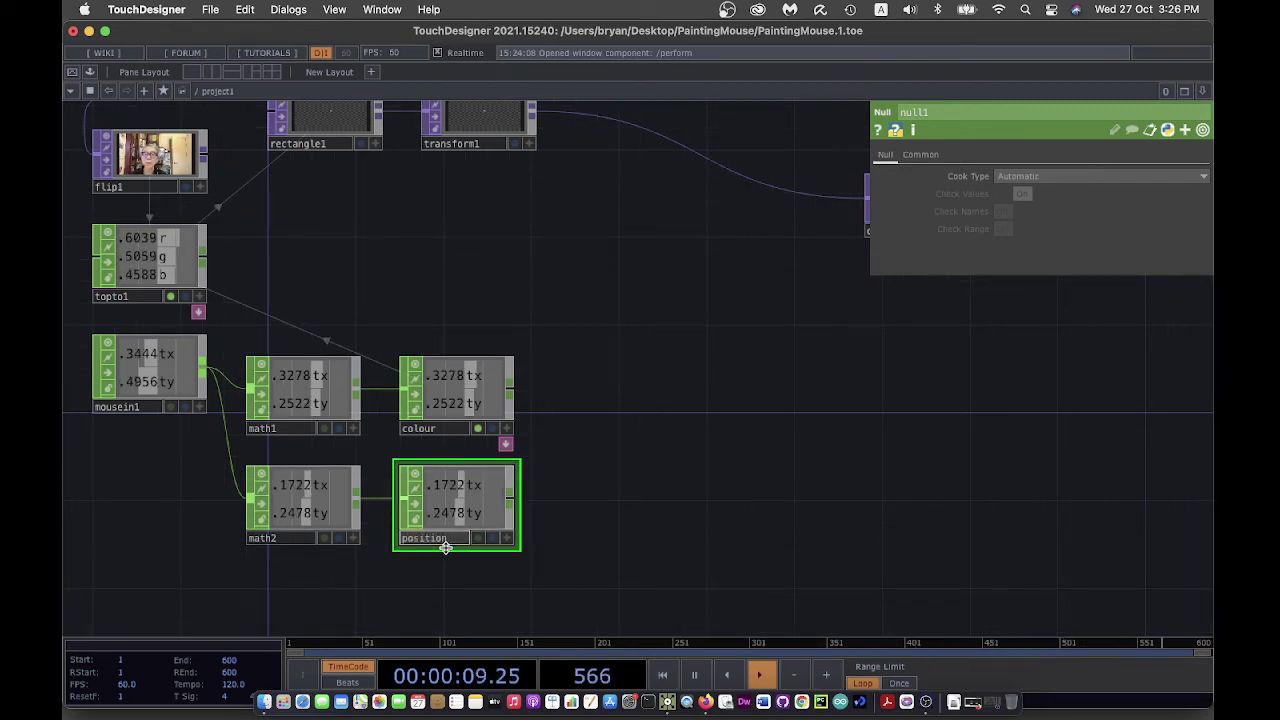
key(Return)
Export position's tx and ty channels to transform1's horizontal and vertical Translate parameters
drag(560, 243, 566, 278)
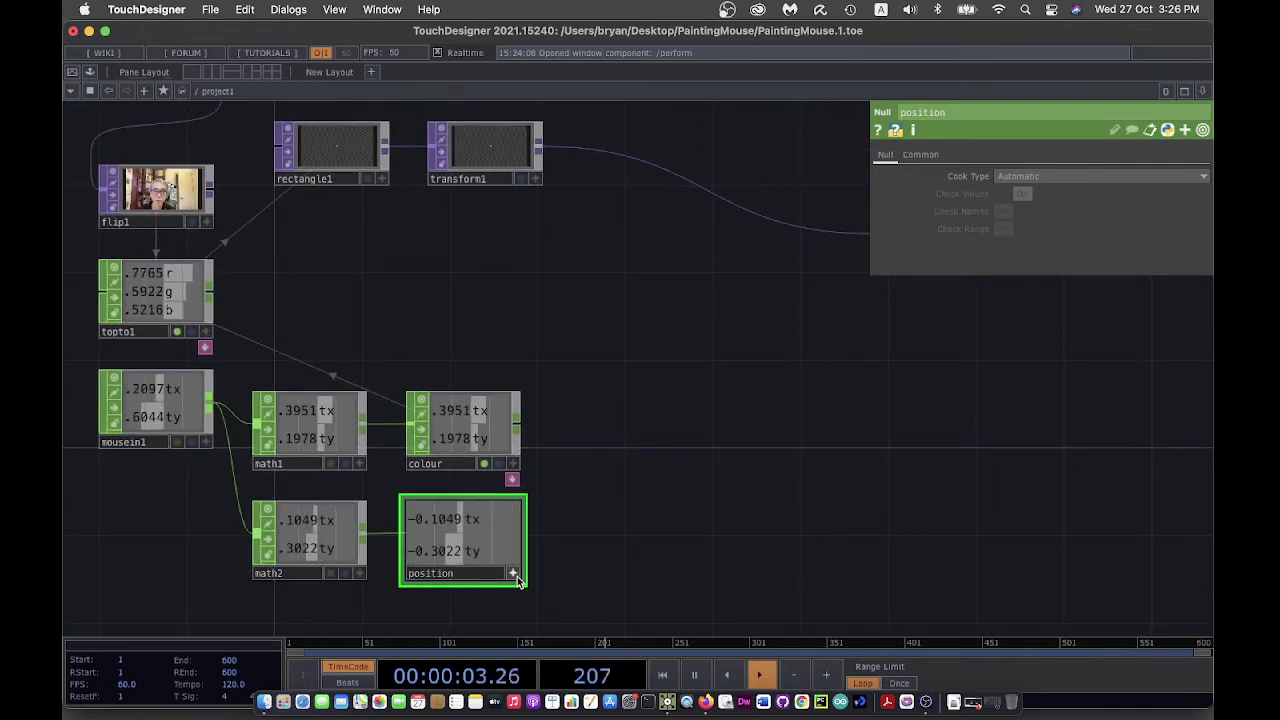
click(485, 156)
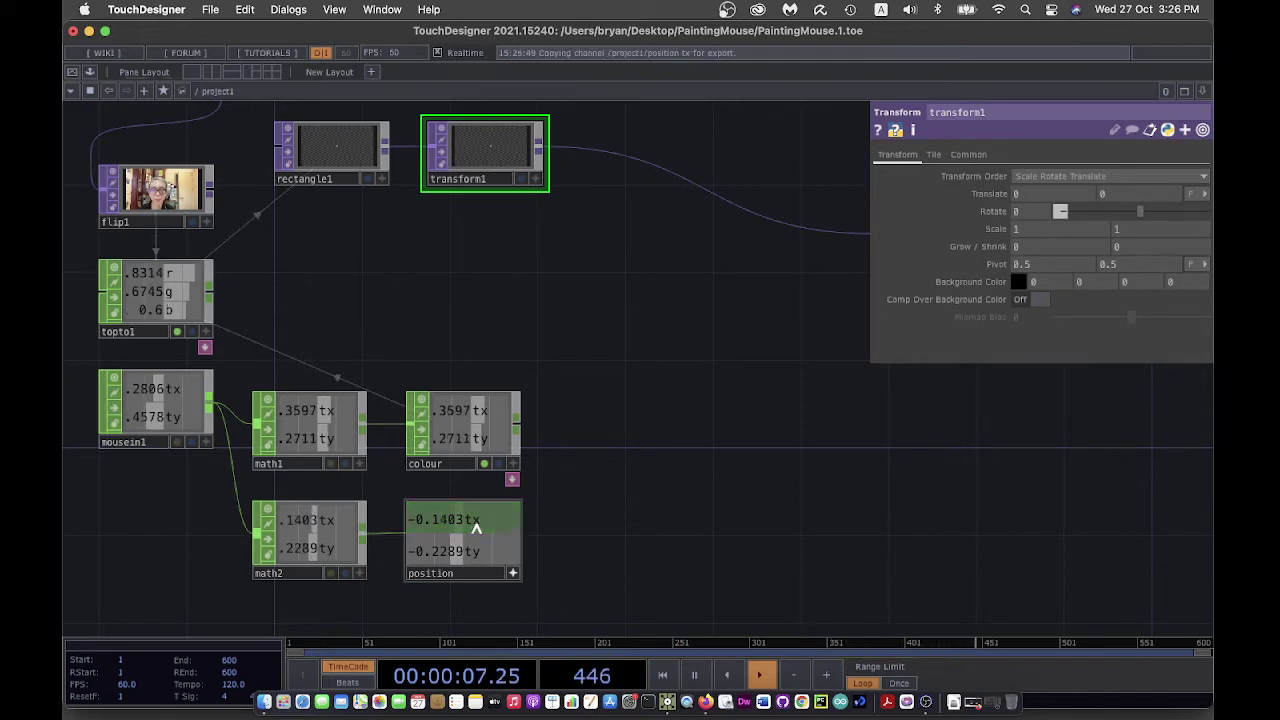
drag(476, 528, 1022, 193)
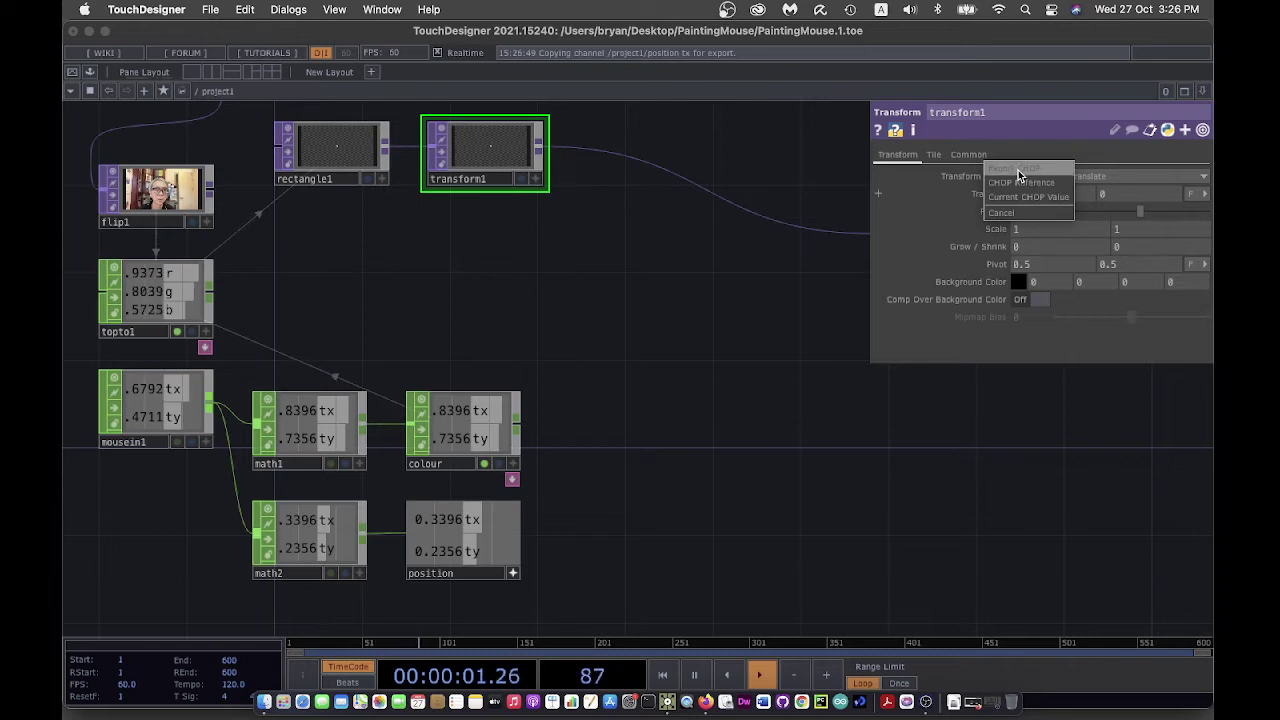
click(1017, 169)
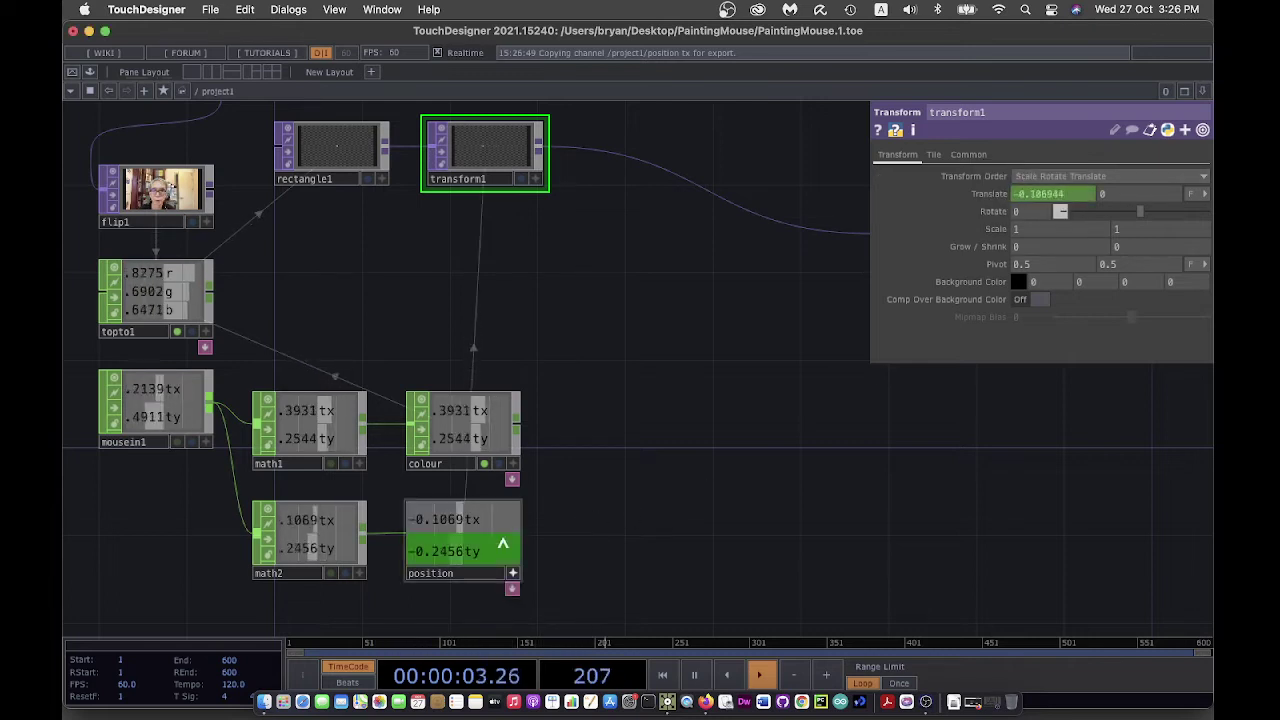
drag(635, 487, 1126, 196)
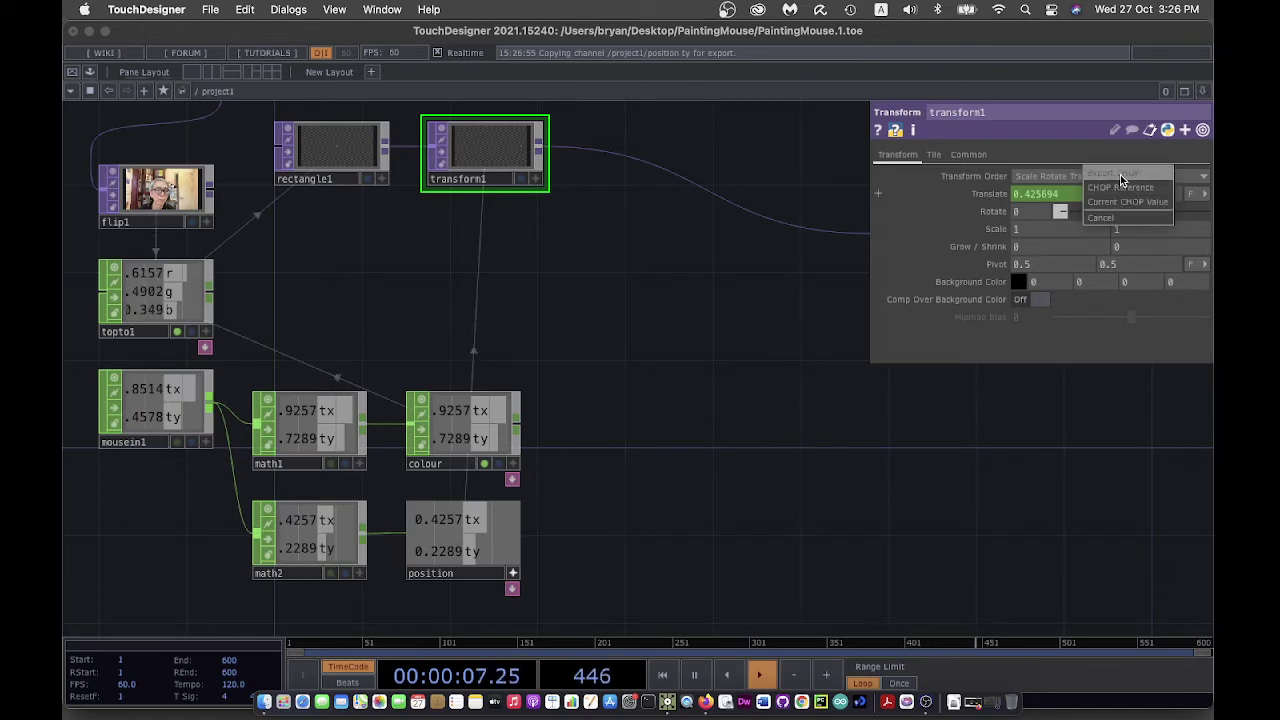
click(1120, 174)
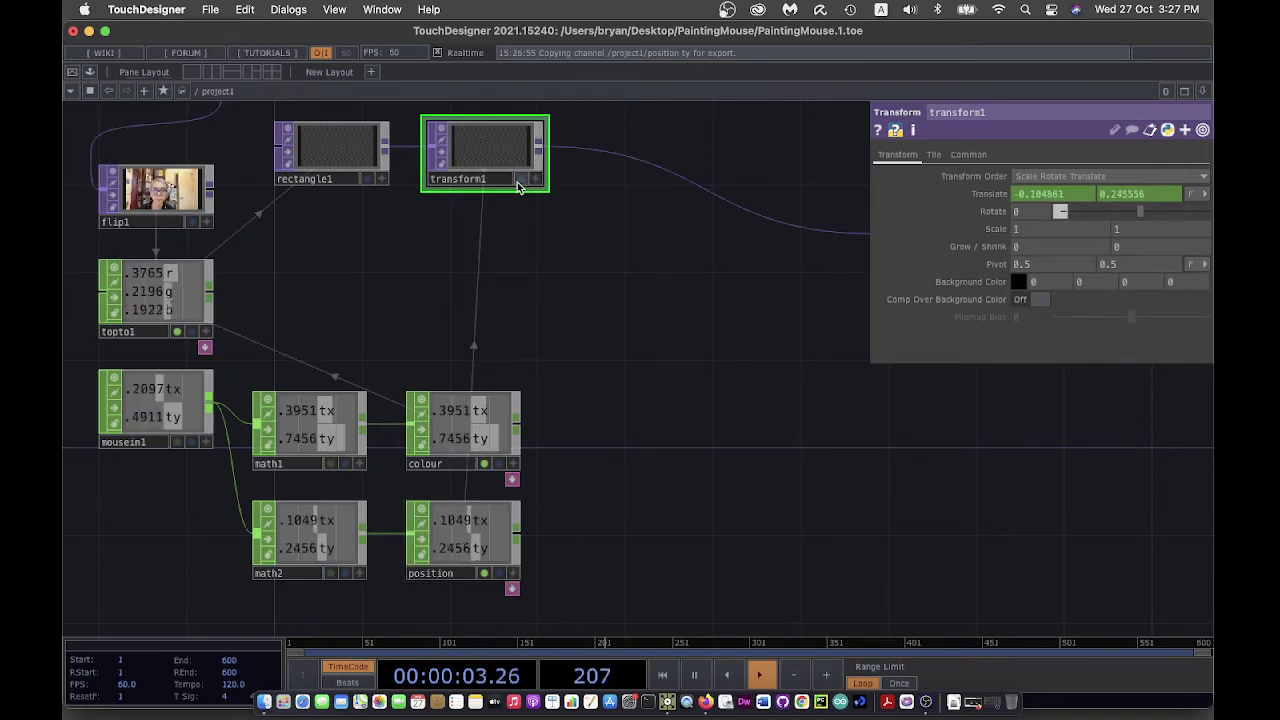
Show transform1 in the network background to check how the rectangle follows the mouse, and turn the display off
click(520, 179)
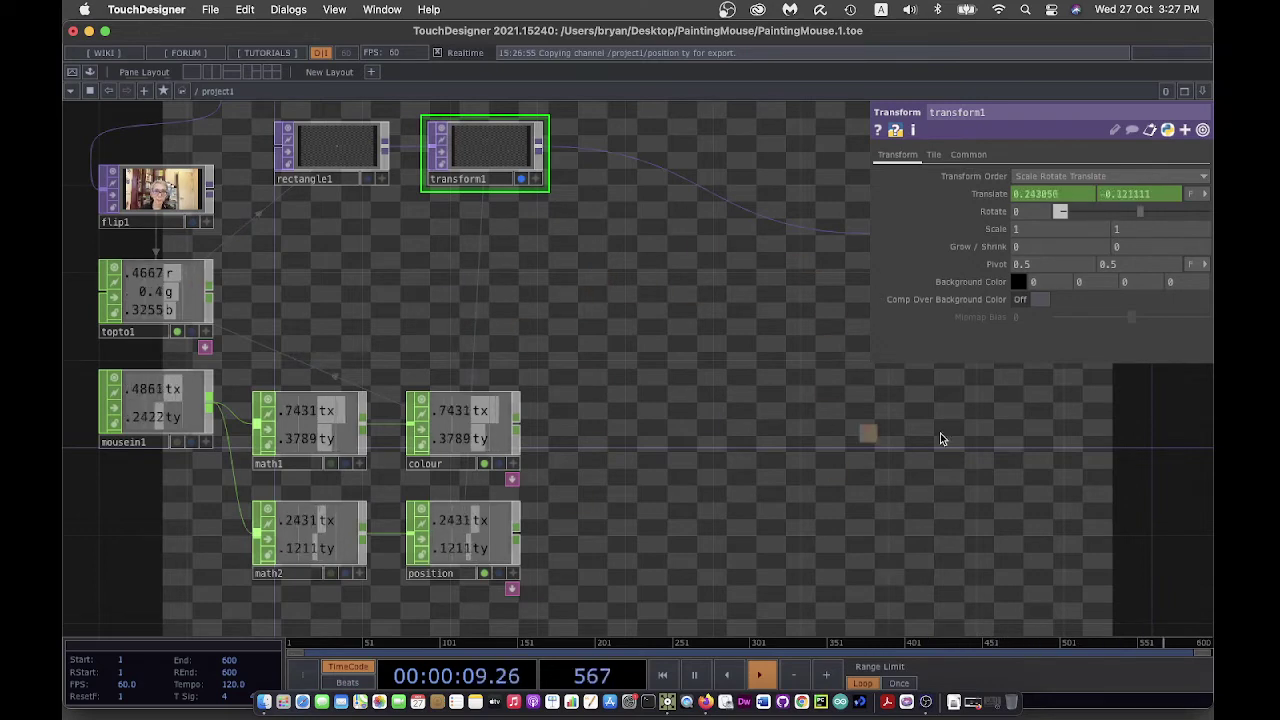
click(520, 178)
scroll(703, 378, left, 5)
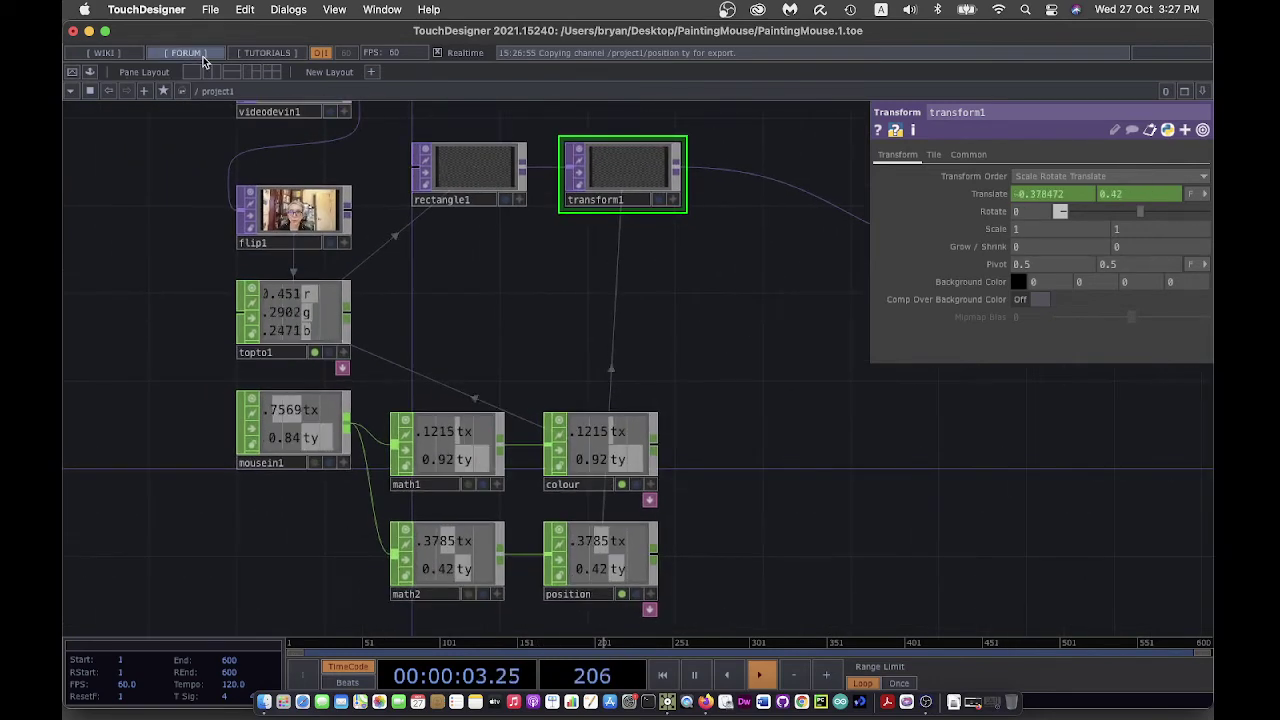
Save the project, test the mouse-driven rectangle in full-screen Perform Mode, and return to the network editor
click(214, 9)
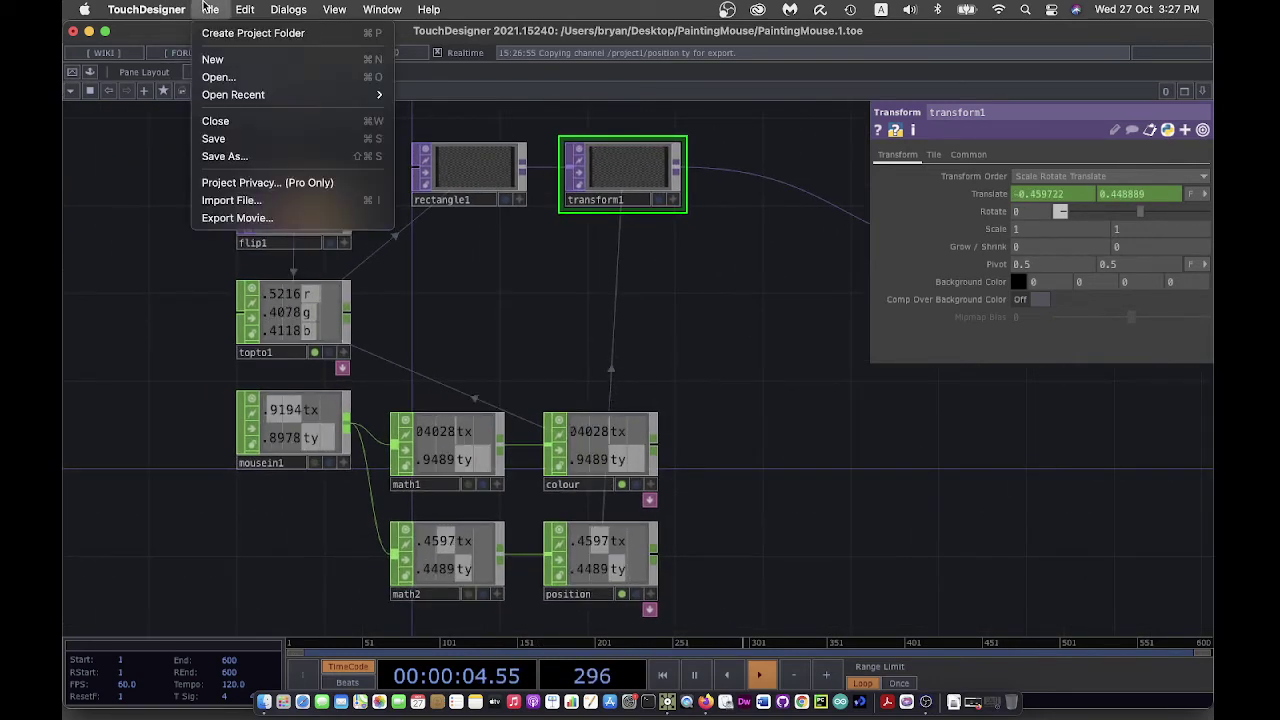
click(251, 136)
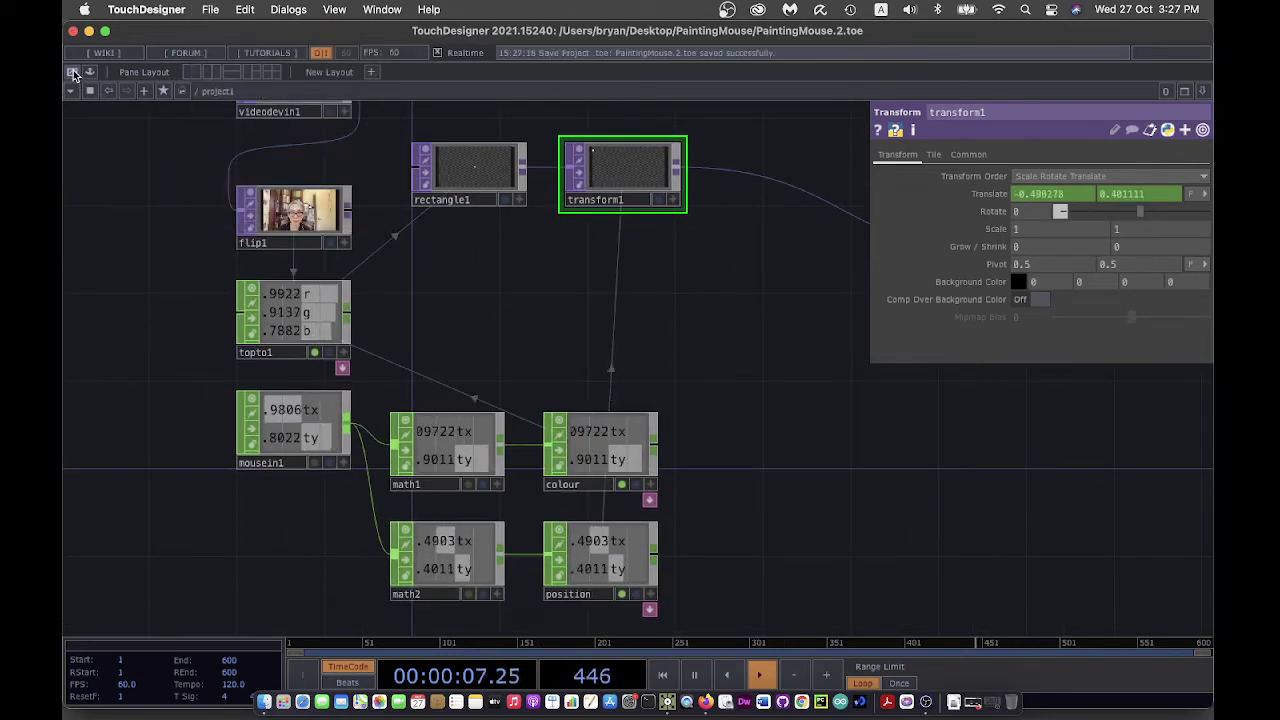
key(F1)
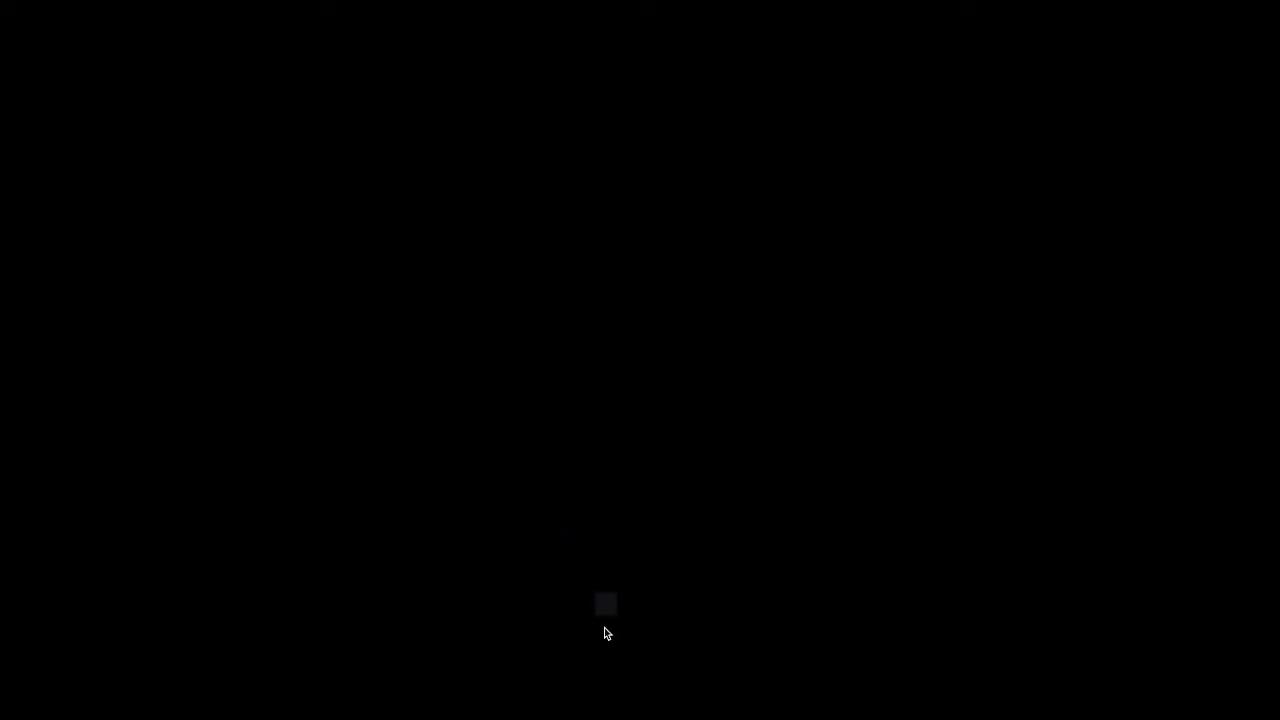
key(Escape)
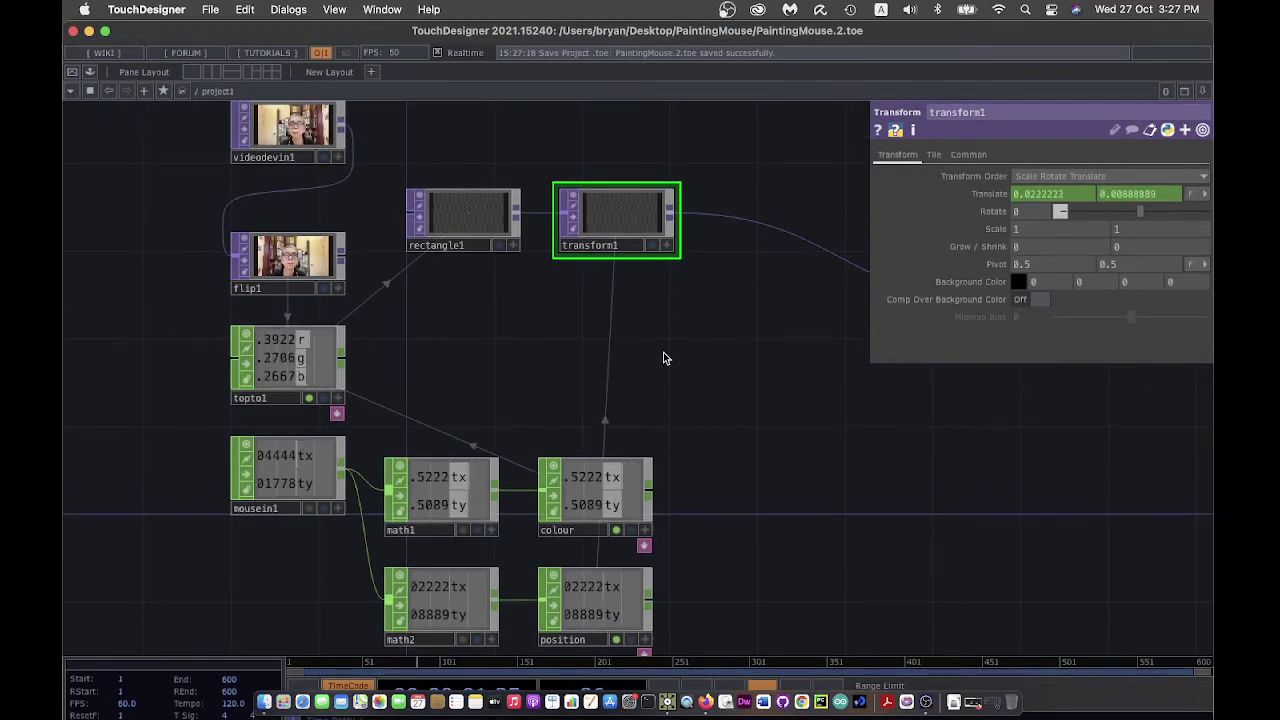
Review the parameters of mousein1 and math2 and the chain leading to out1
drag(666, 357, 654, 309)
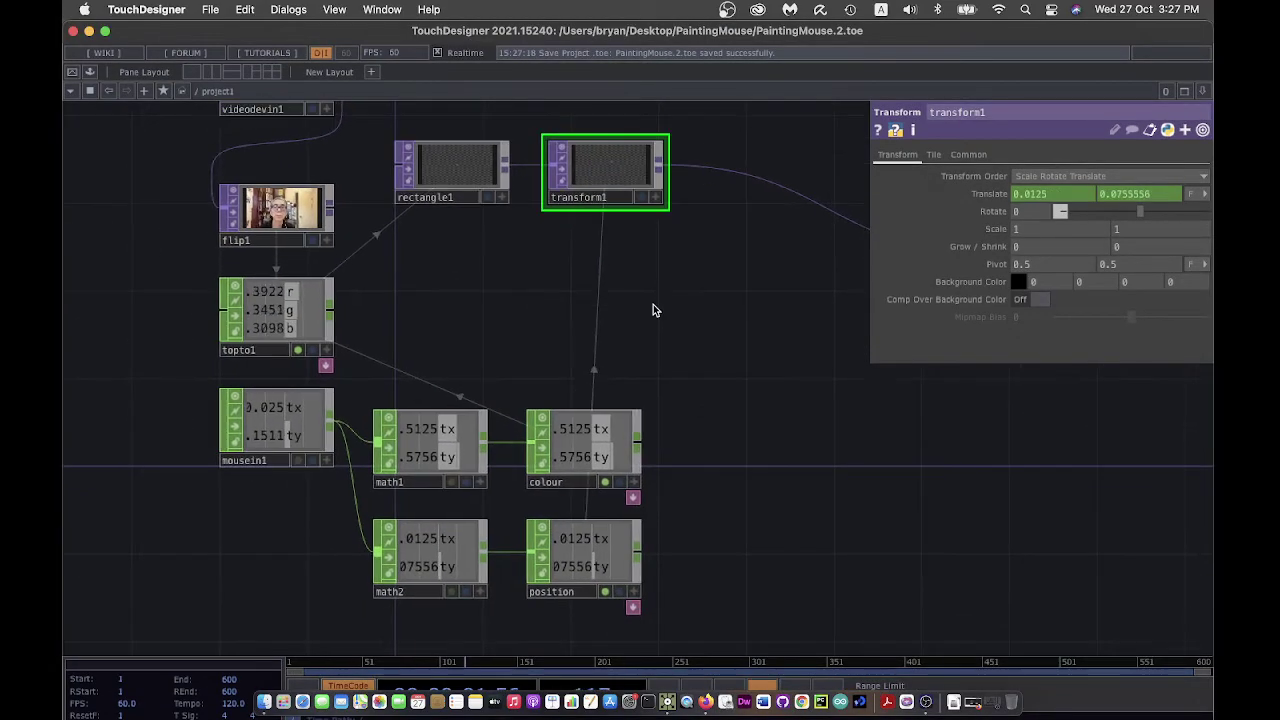
click(277, 415)
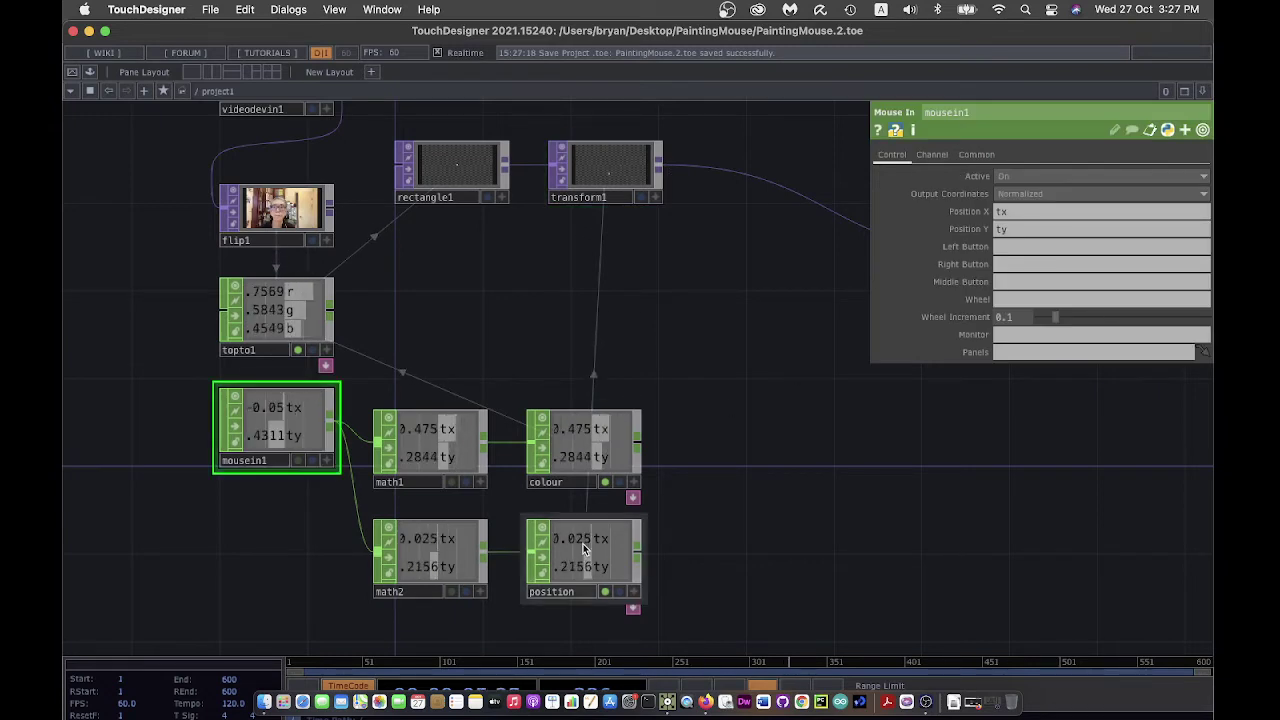
click(445, 557)
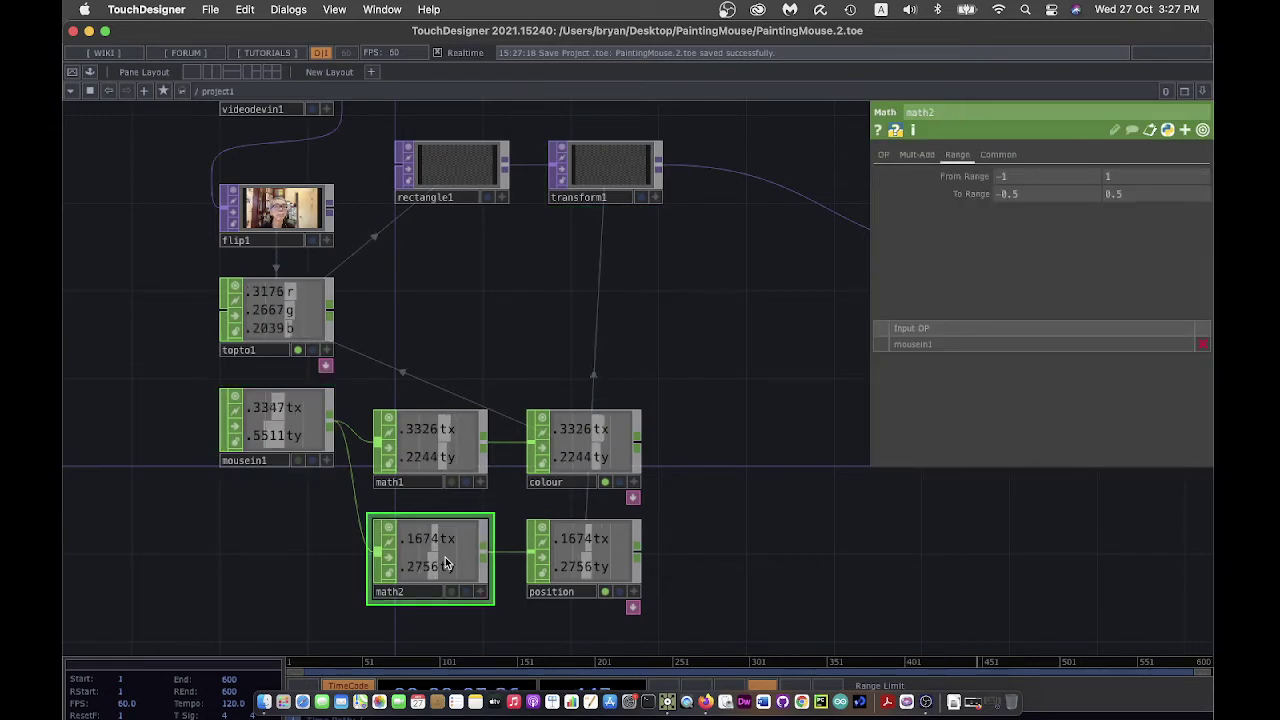
drag(848, 533, 750, 528)
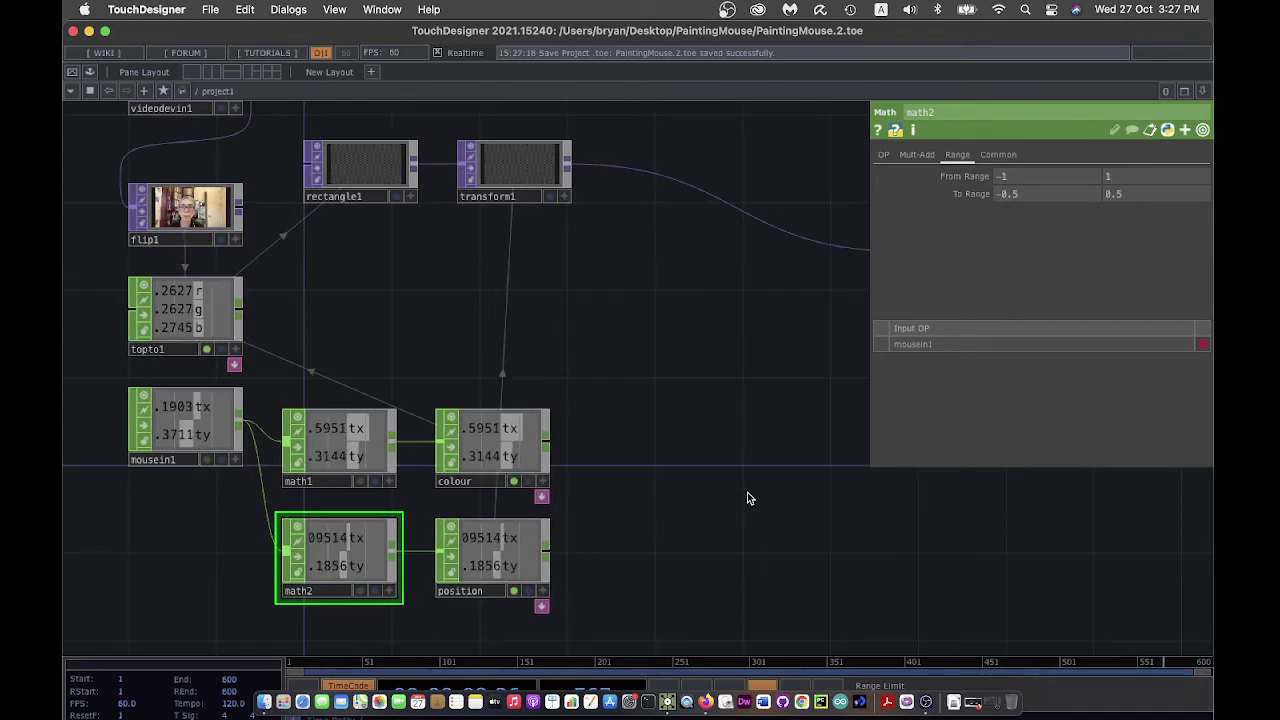
drag(755, 405, 668, 480)
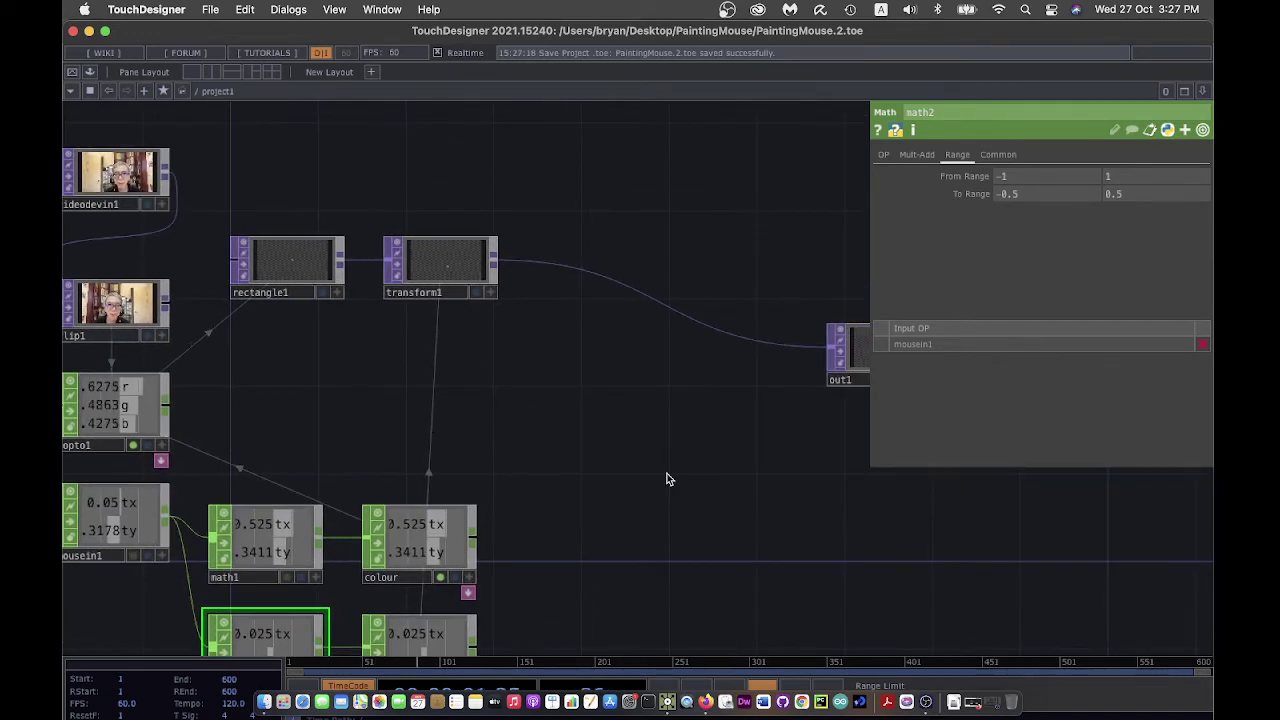
Save the project again as a new increment and rerun it in Perform Mode
click(210, 9)
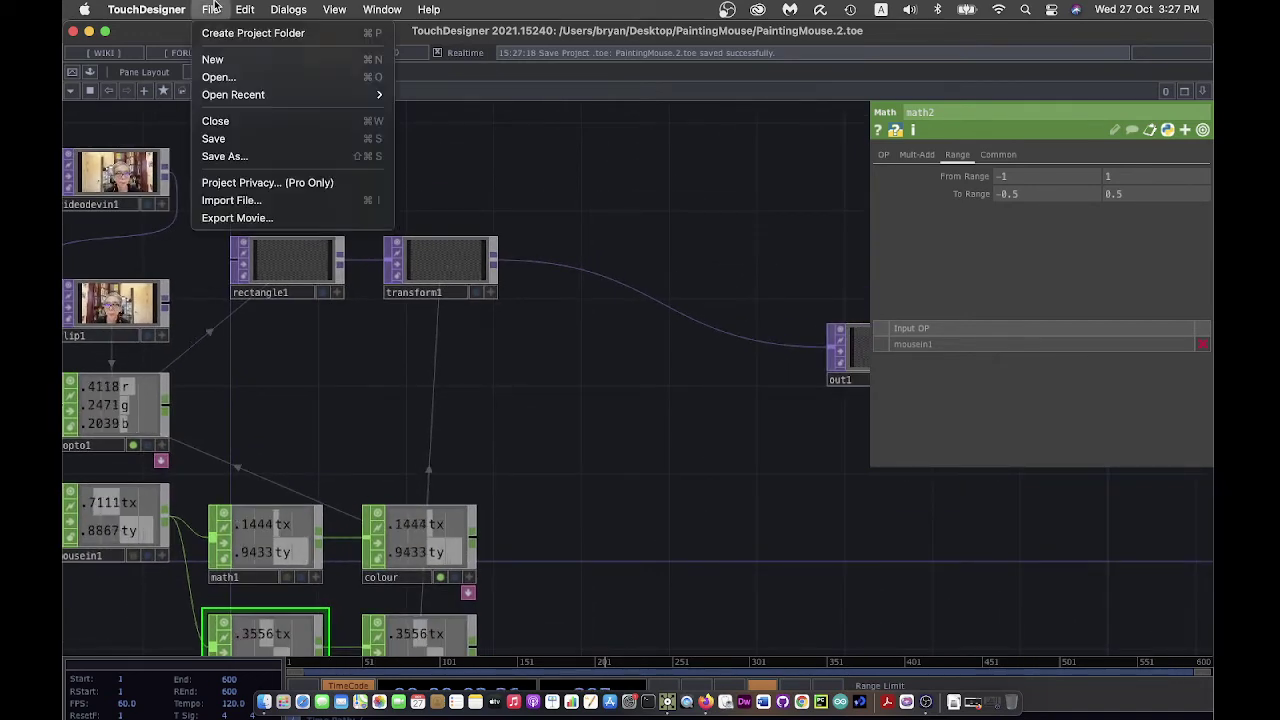
click(243, 139)
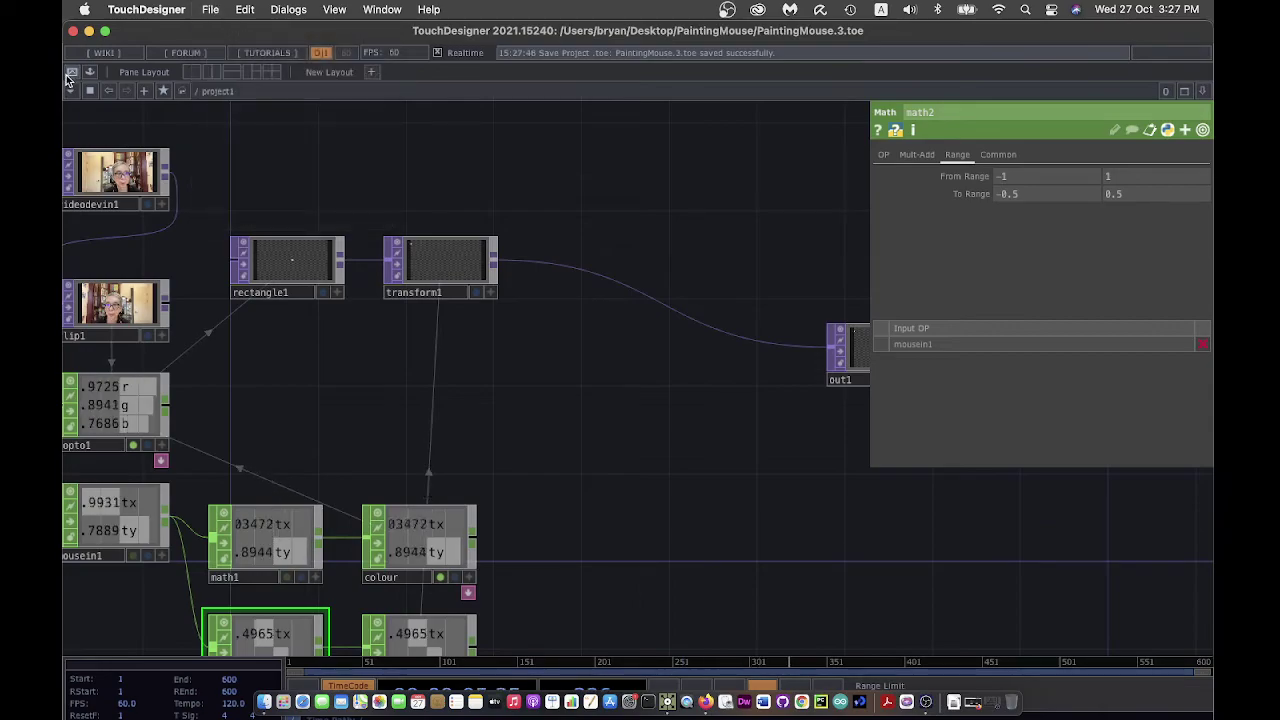
key(F1)
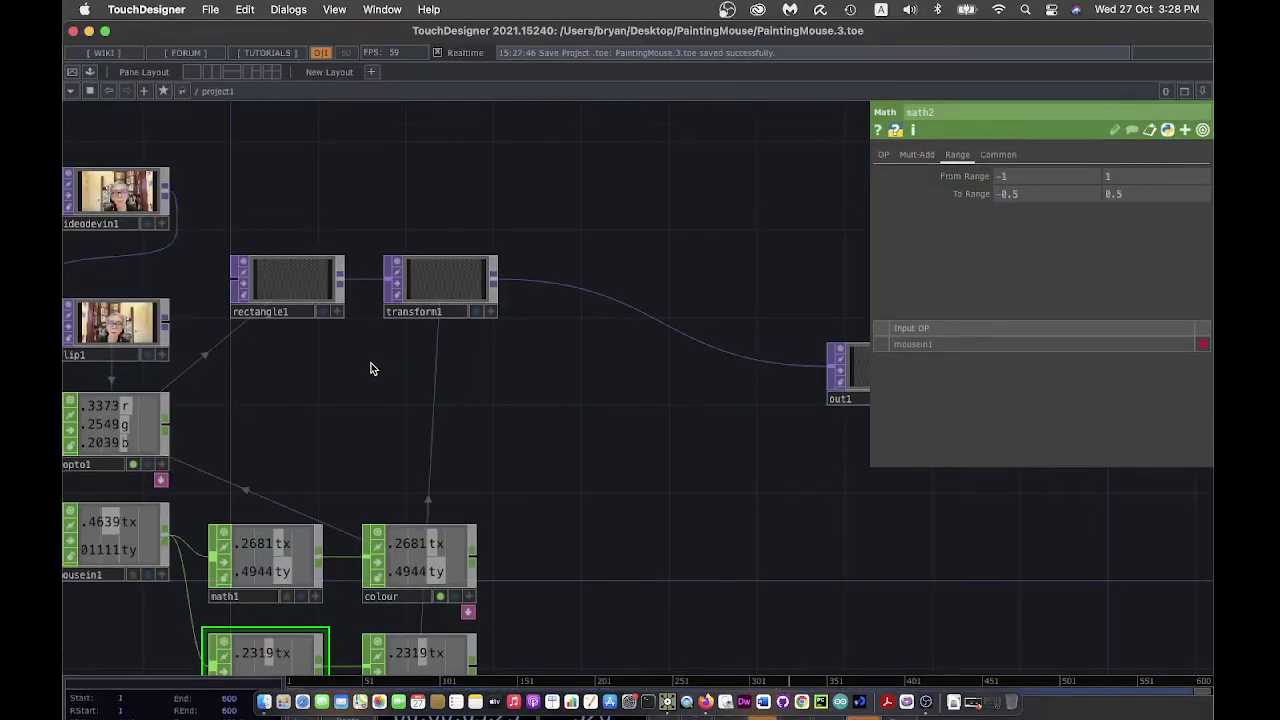
Move out1 further away from transform1 to make room between them, and hide the parameter window
scroll(600, 382, up, 5)
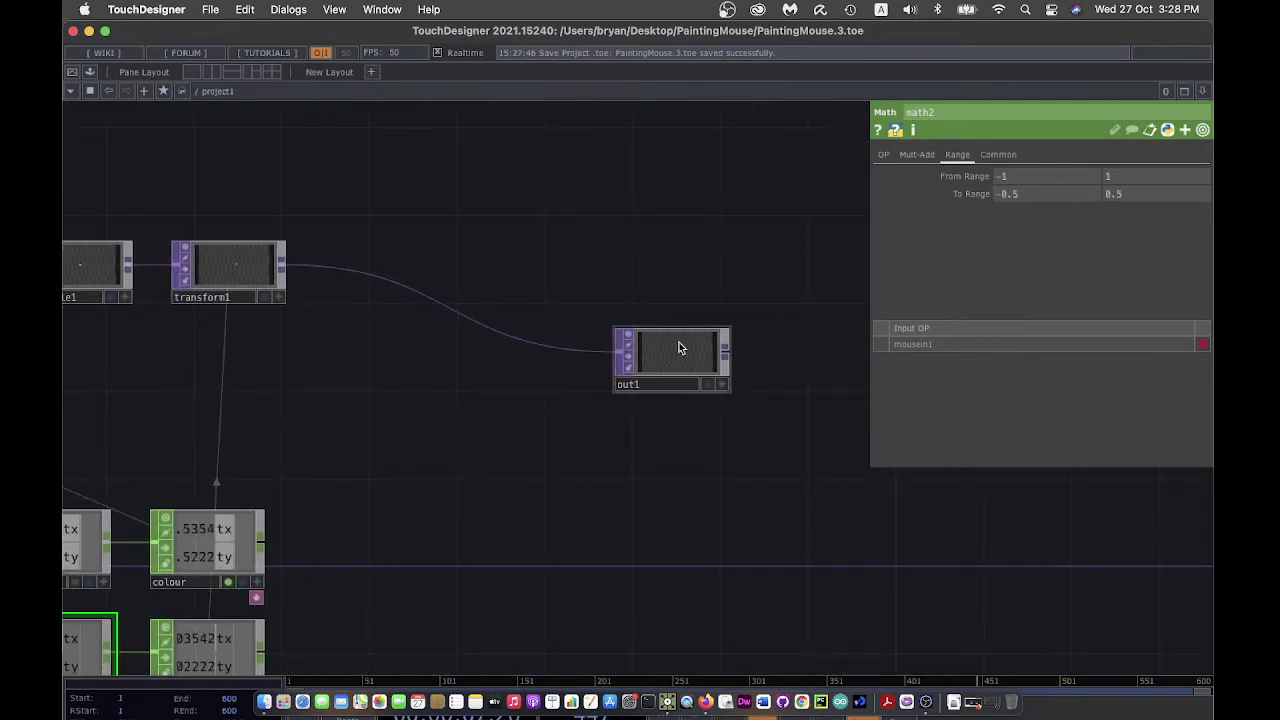
drag(677, 343, 782, 431)
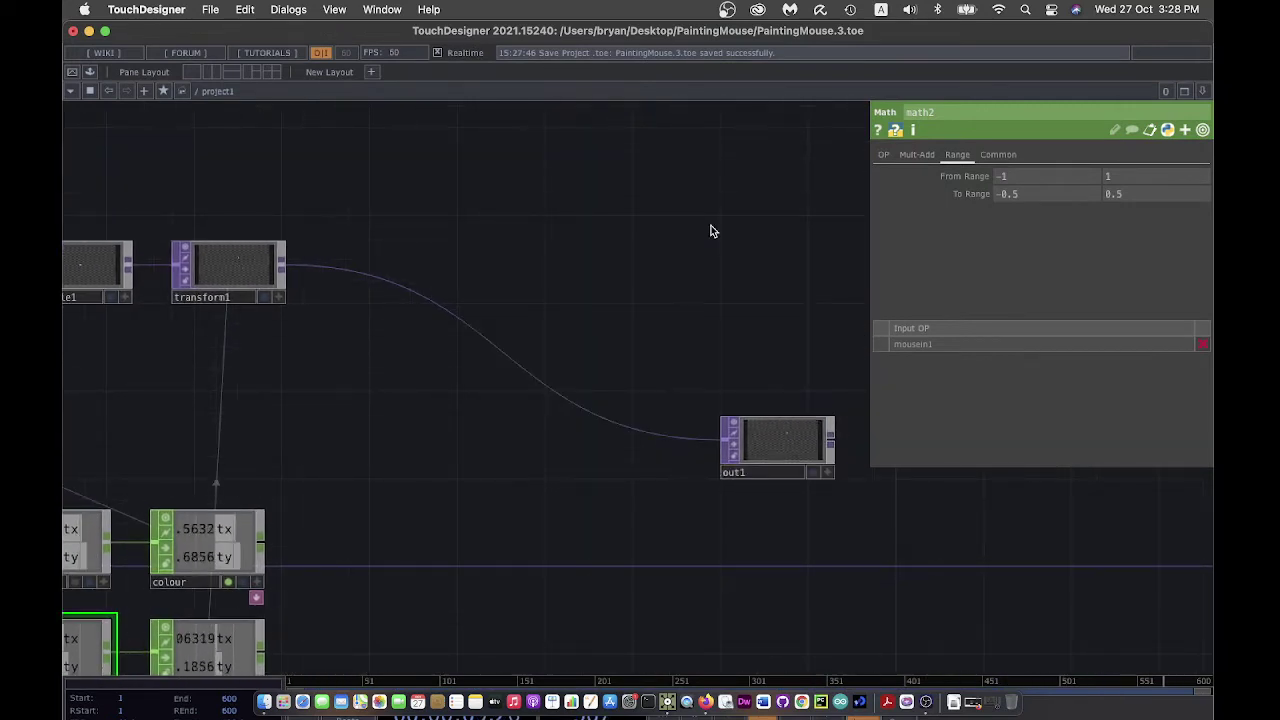
key(p)
drag(709, 229, 750, 216)
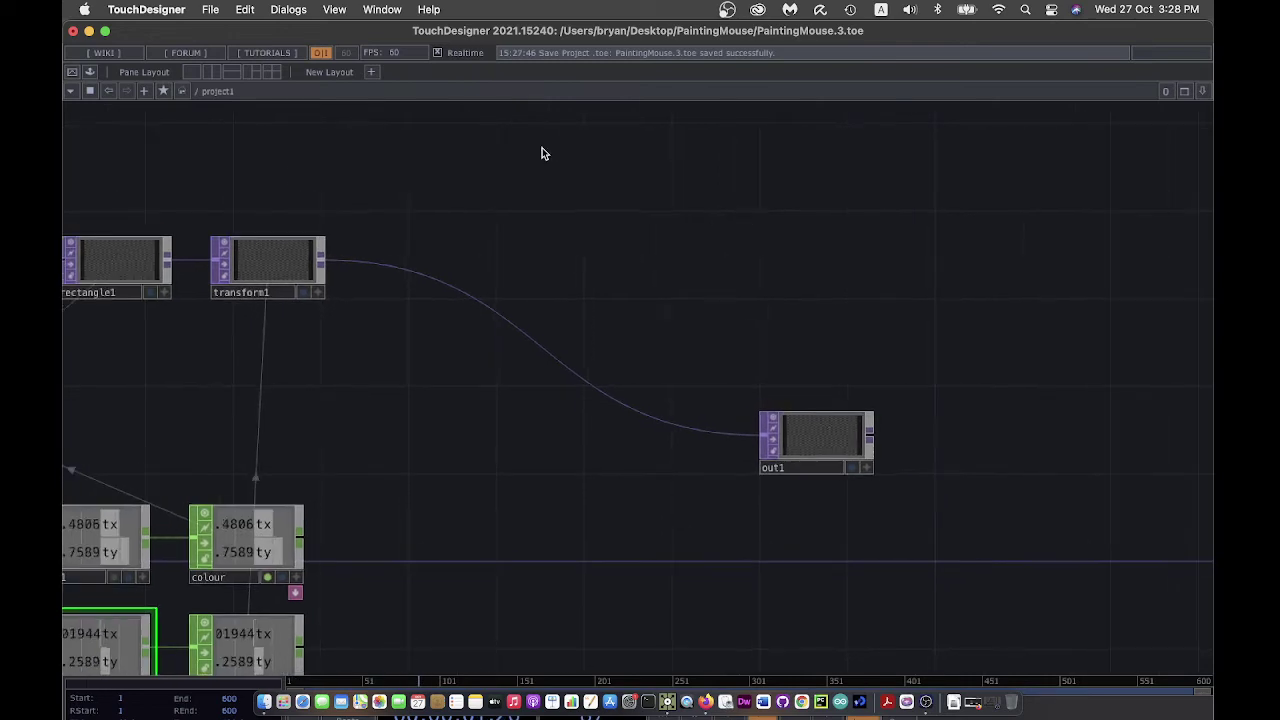
Add the feedback component from the palette's ImageFilters category to the network and close the palette
click(290, 10)
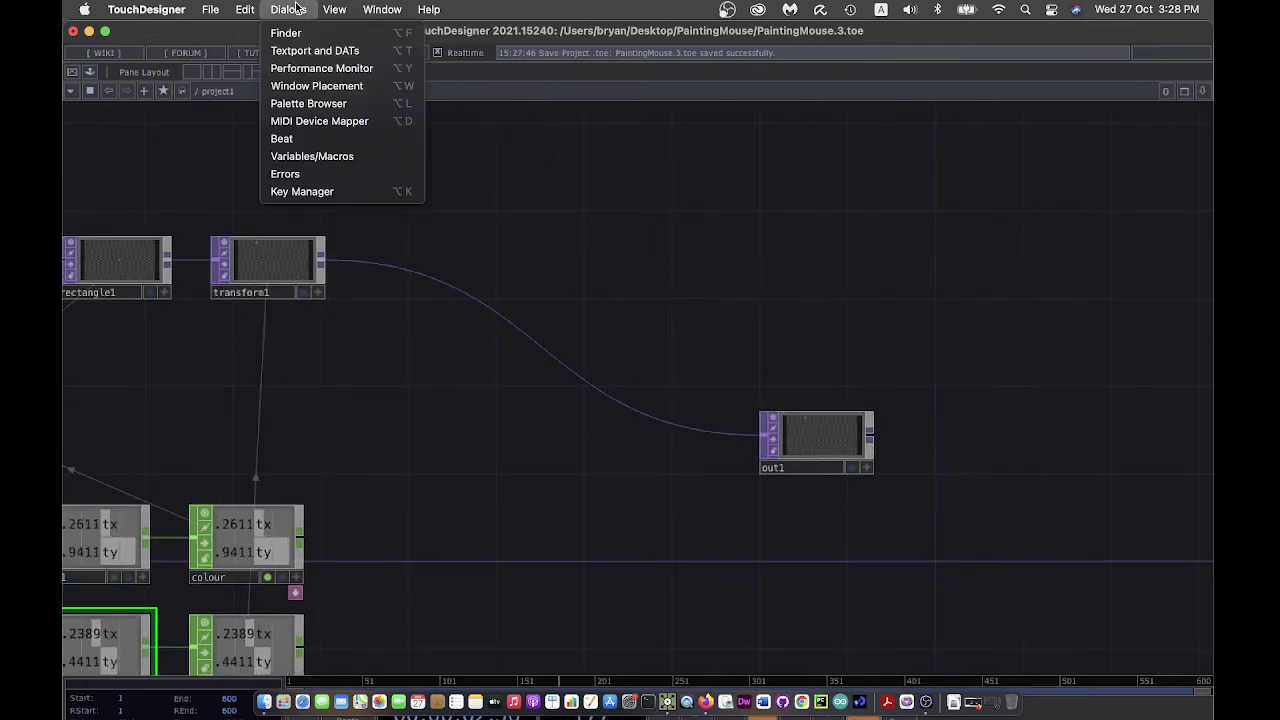
click(333, 104)
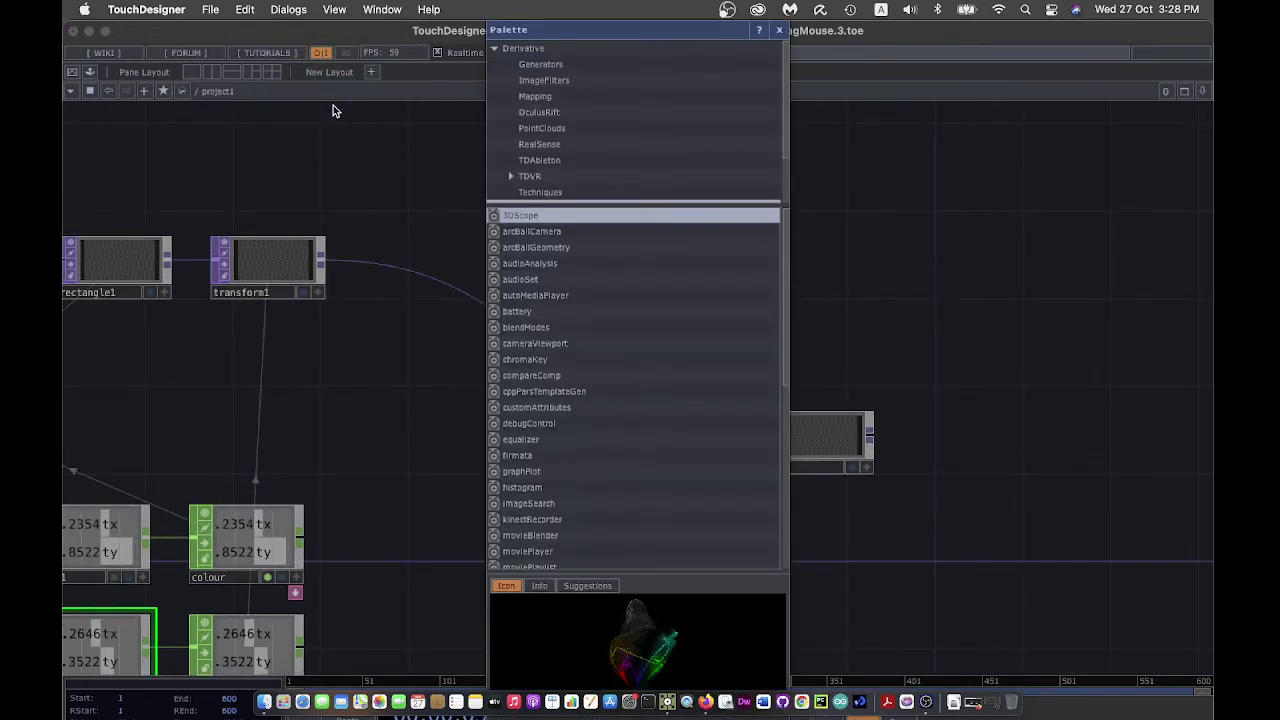
click(572, 81)
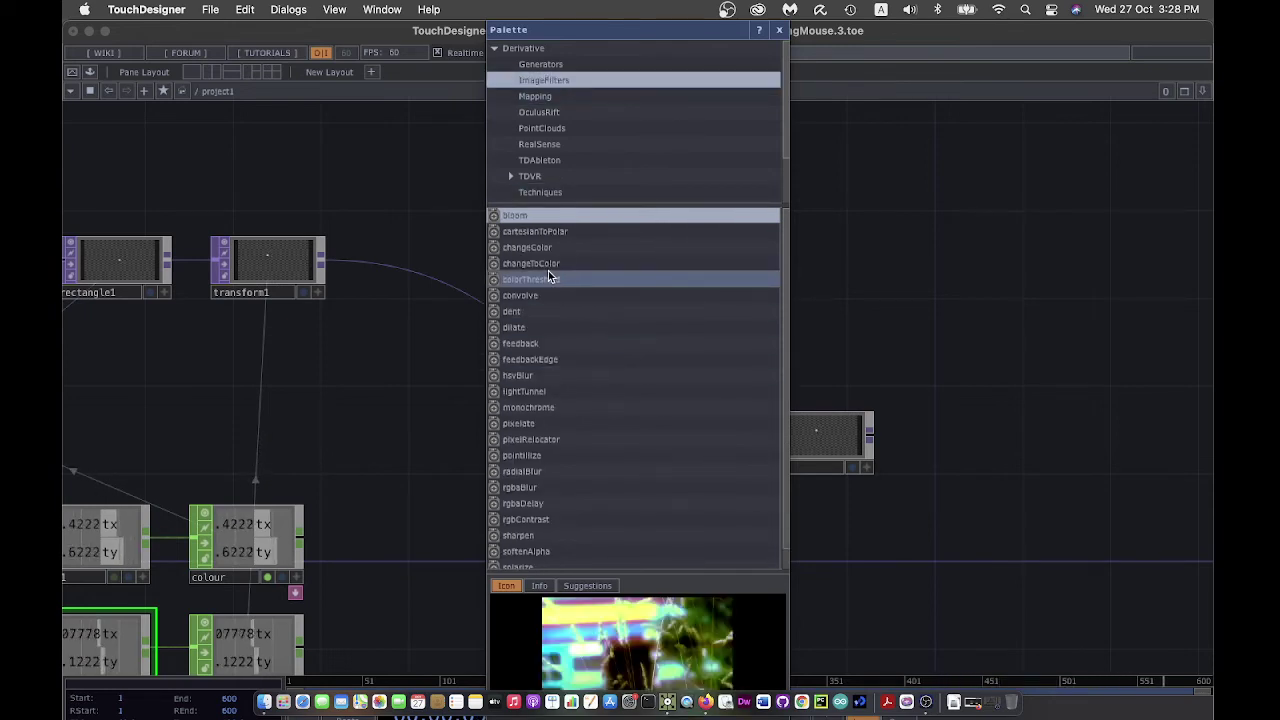
drag(500, 344, 908, 257)
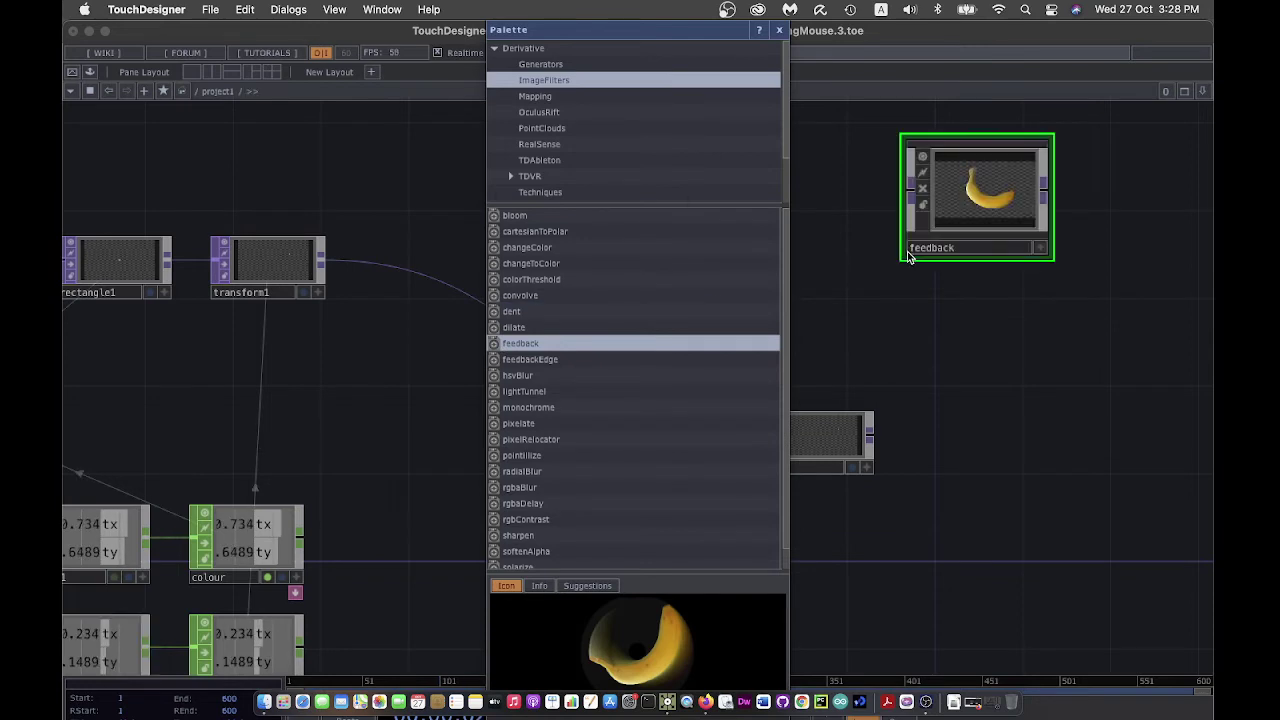
click(781, 32)
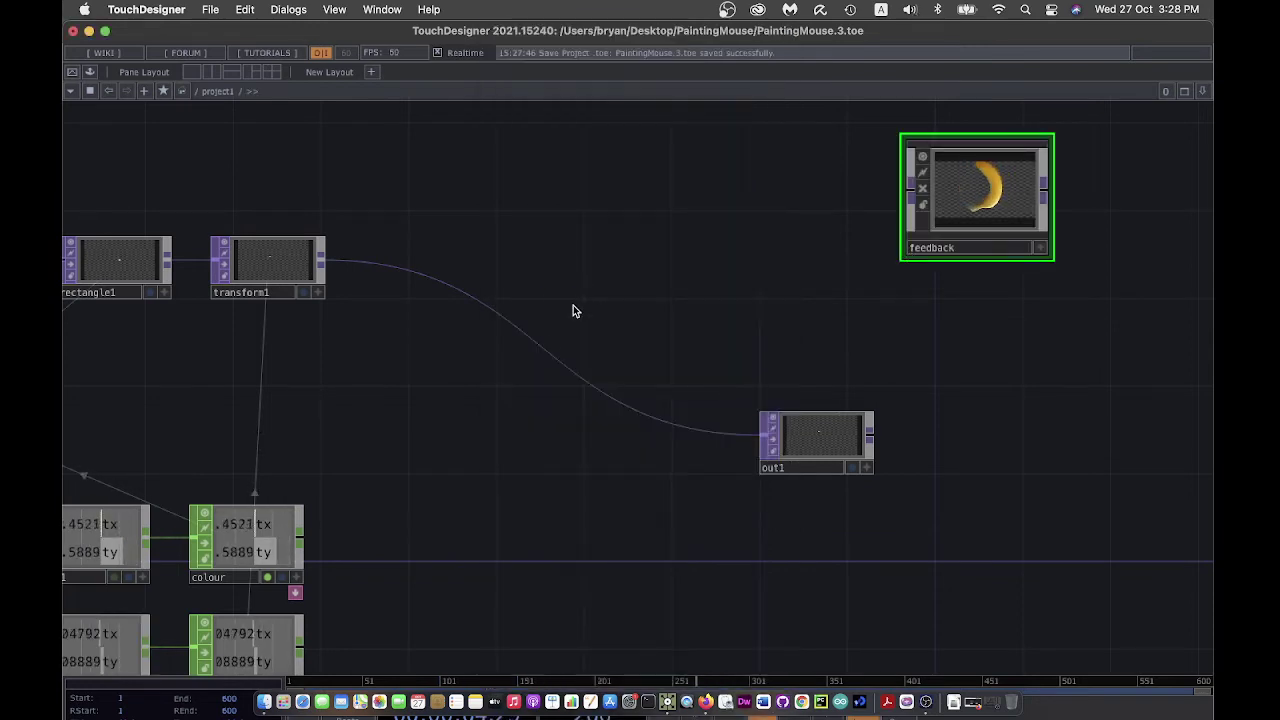
Disconnect transform1 from out1, wire the feedback component between them, and show the feedback component's parameters
right_click(495, 284)
click(510, 354)
drag(970, 193, 472, 282)
drag(320, 262, 407, 275)
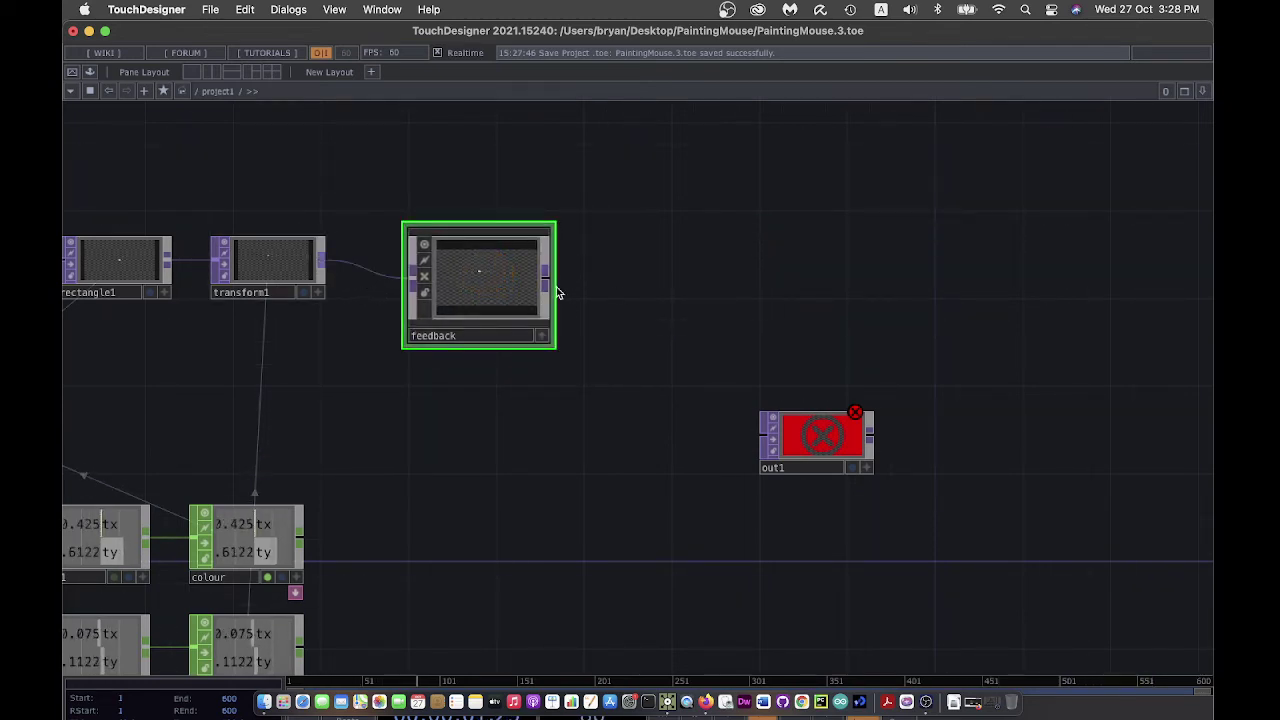
drag(548, 290, 725, 272)
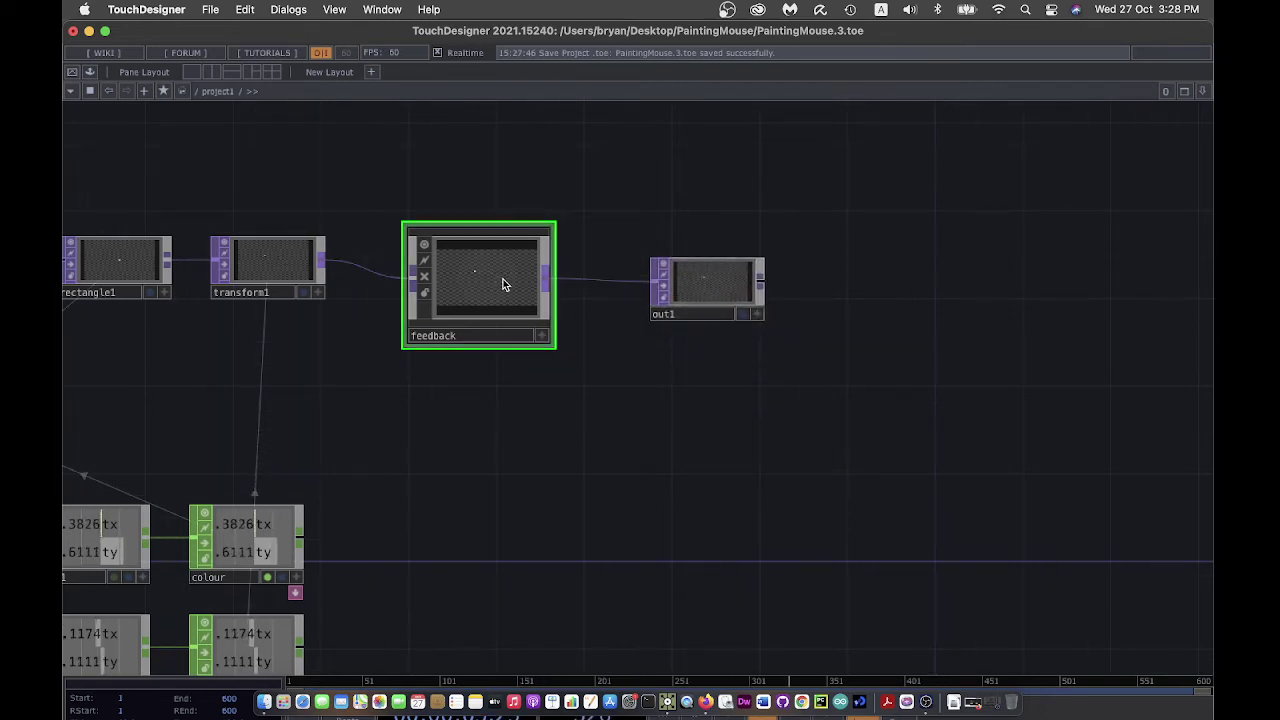
key(p)
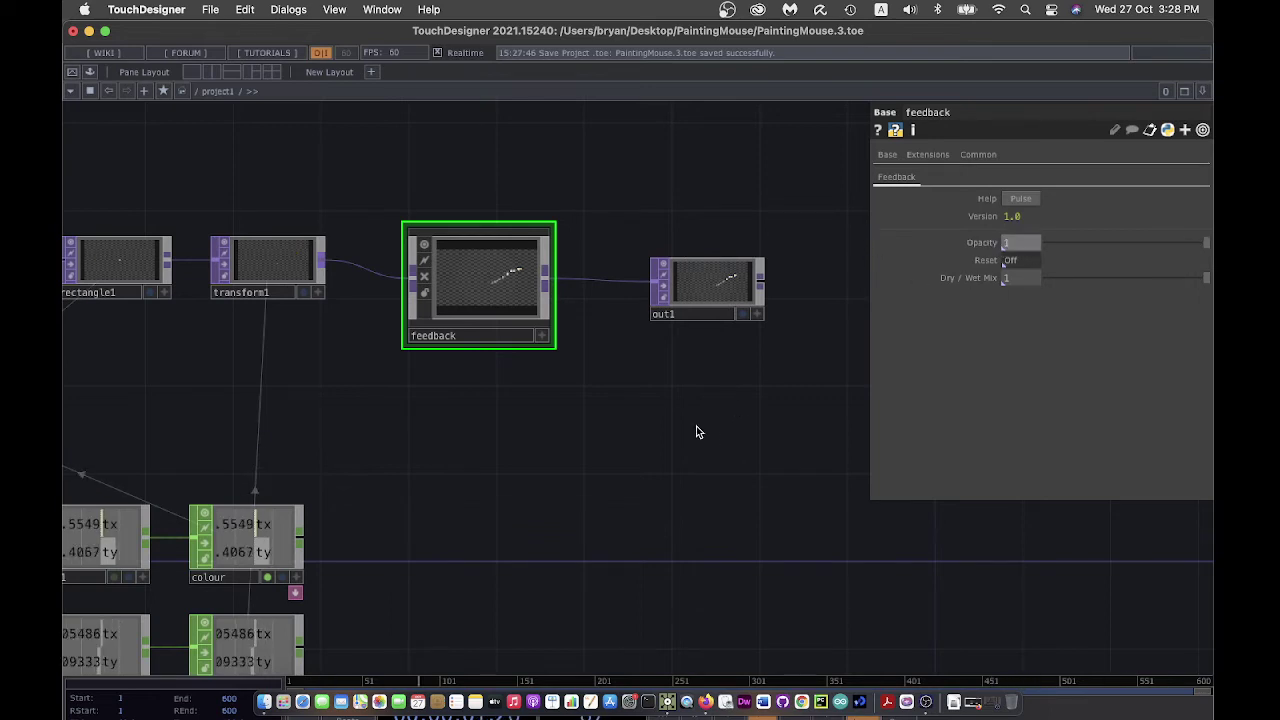
Save the project as a new increment, test painting with feedback in Perform Mode, and return to the network editor
click(209, 9)
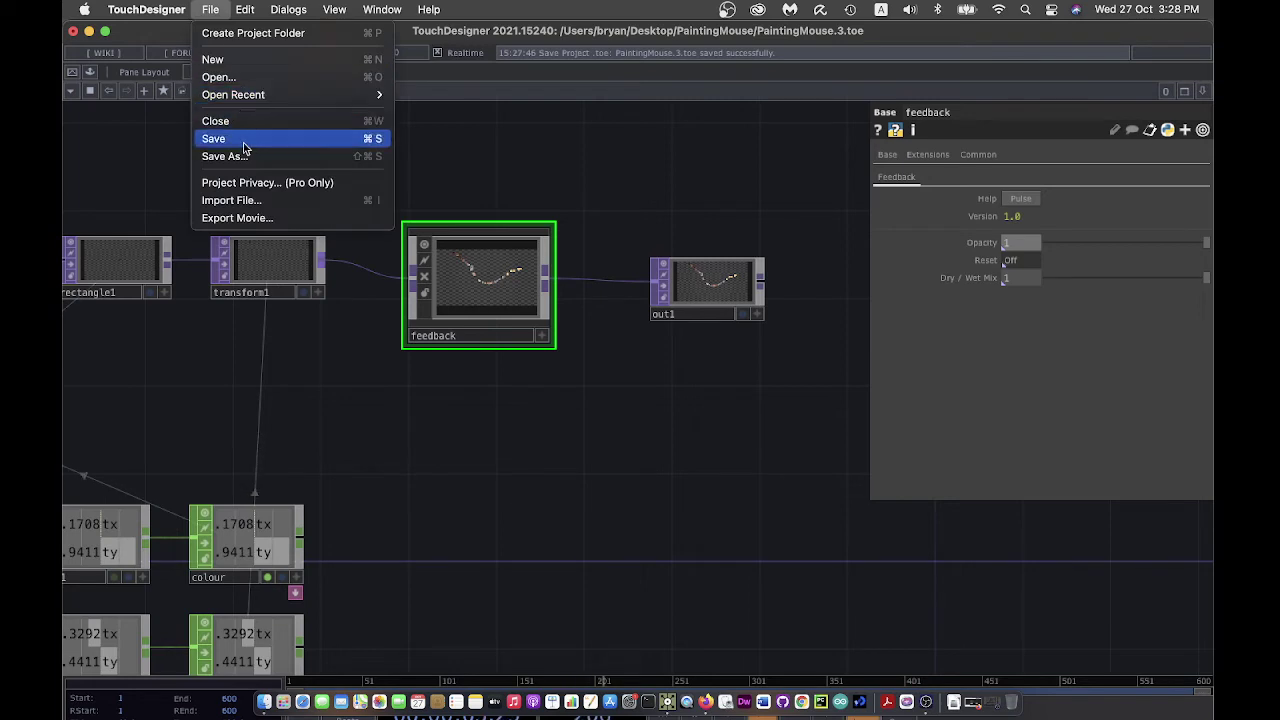
key(super+s)
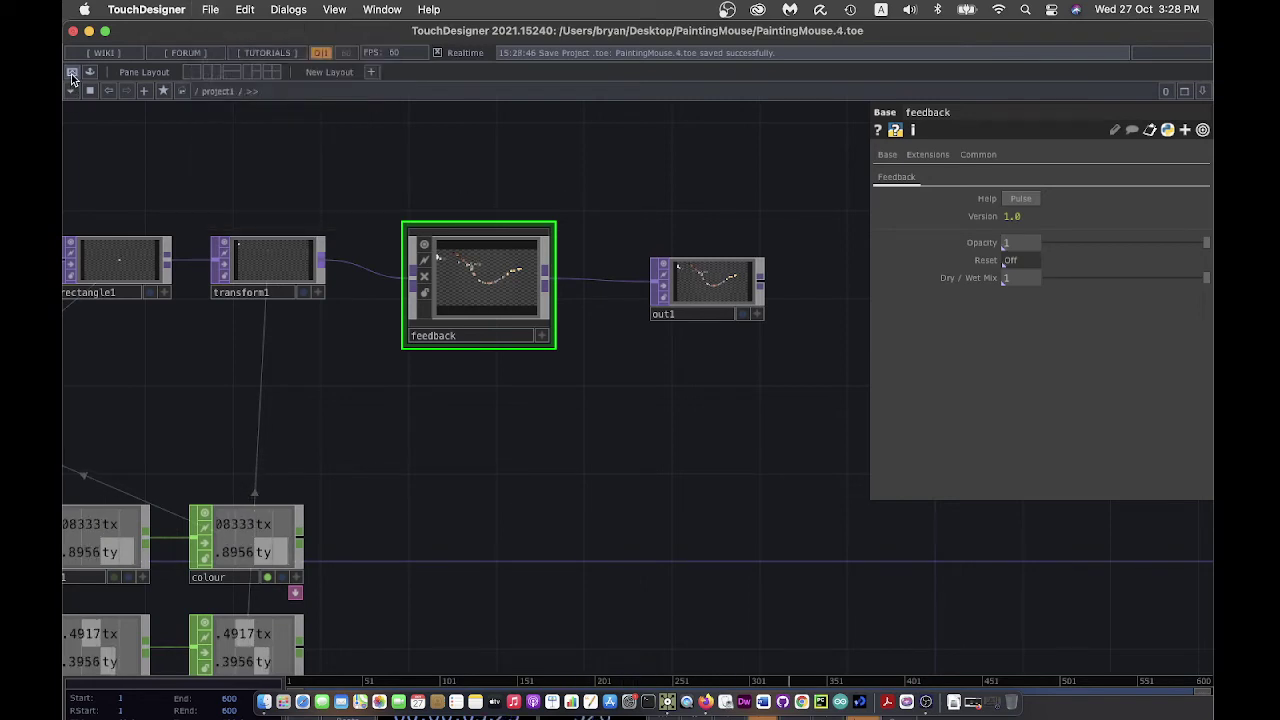
key(F1)
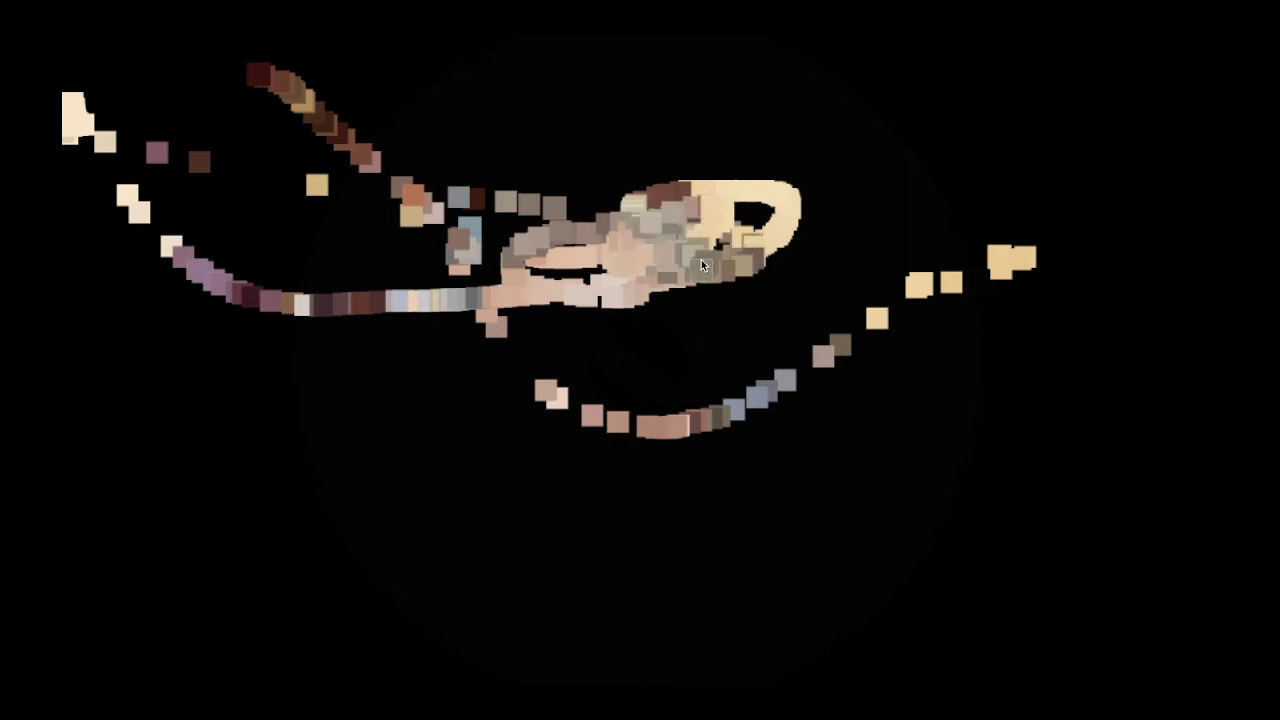
key(Escape)
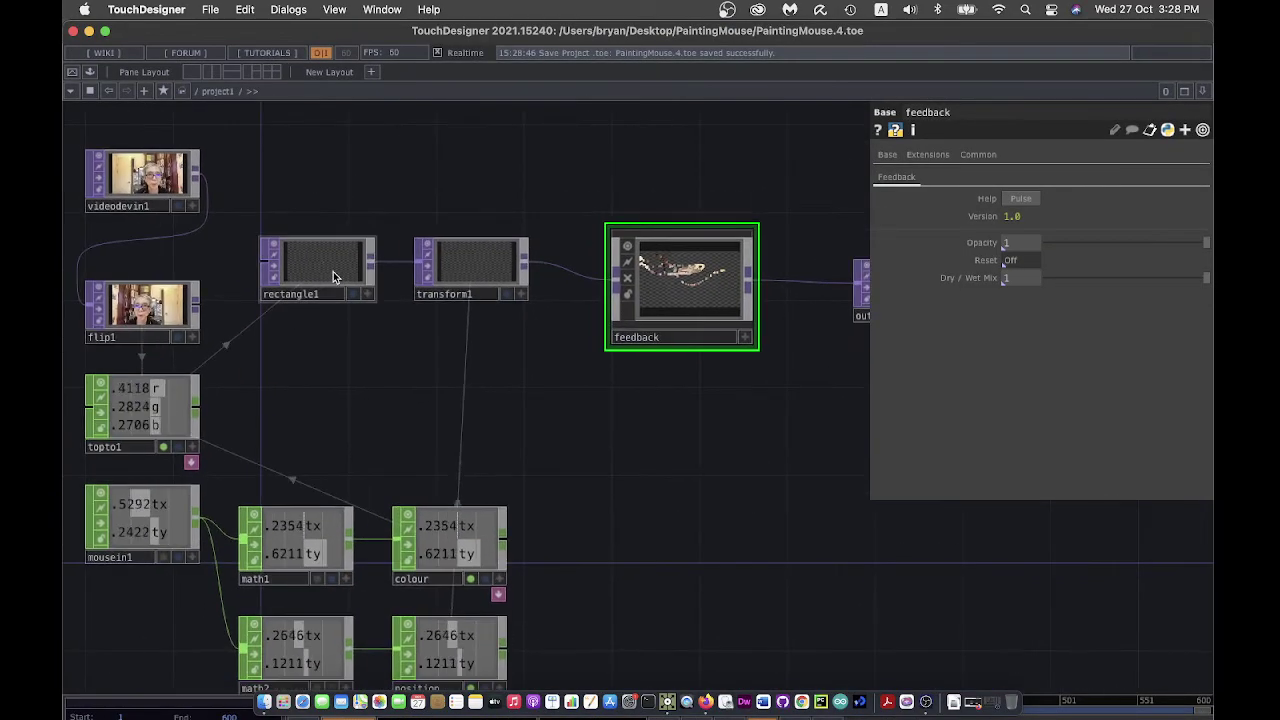
Set the size of rectangle1 to 0.04 by 0.04
click(333, 271)
drag(1034, 185, 1031, 177)
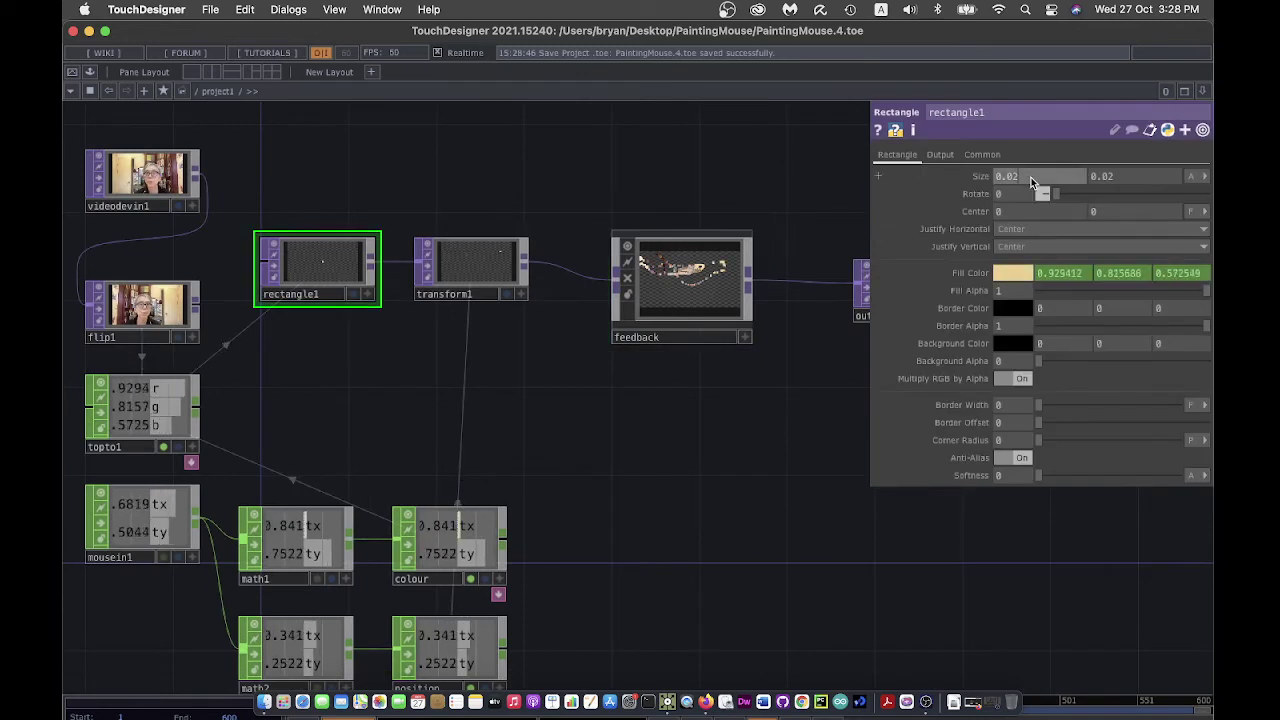
click(1154, 171)
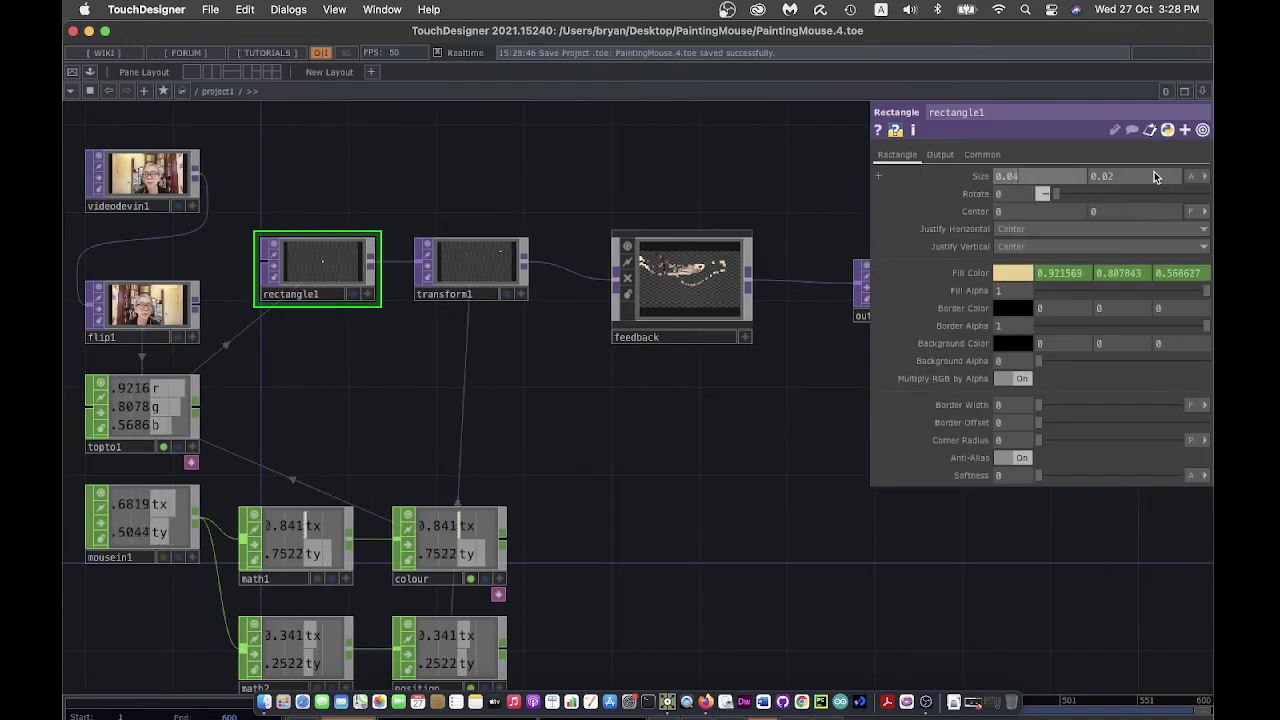
text(0.04)
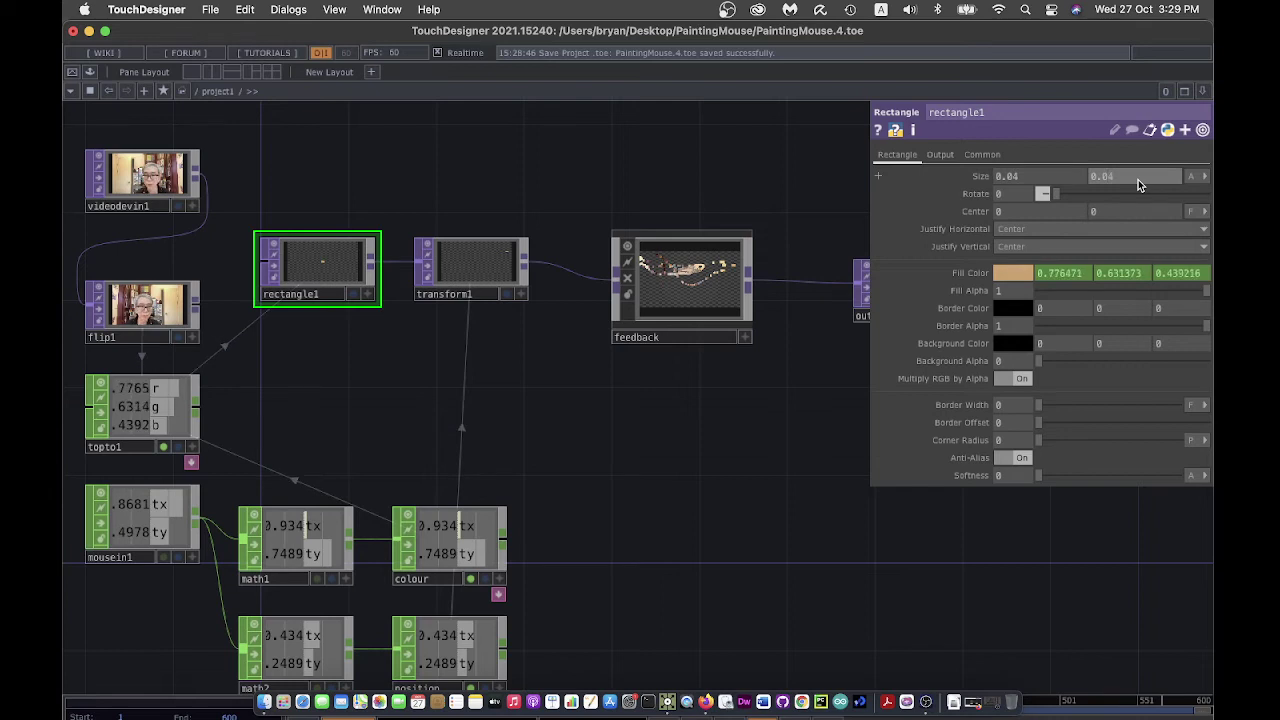
key(Return)
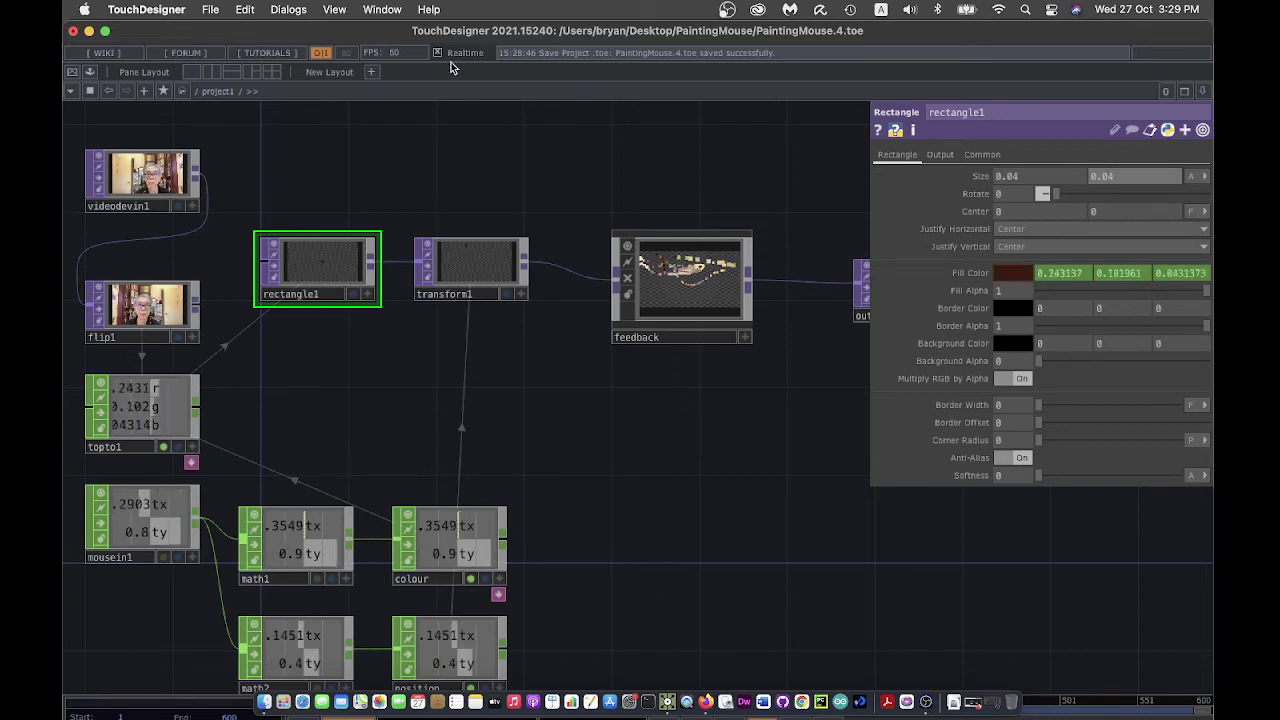
Save the project with the larger brush, paint over the webcam area in full-screen Perform Mode, and exit back to the network
click(210, 9)
click(237, 139)
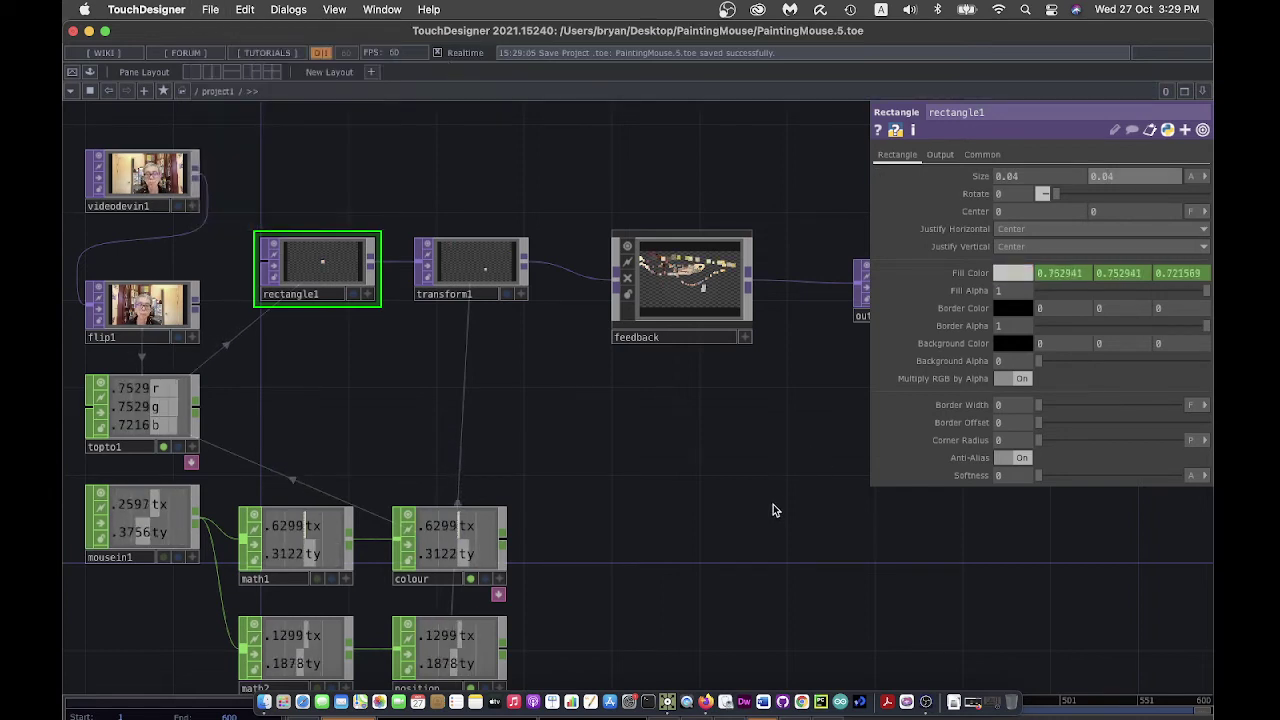
click(72, 72)
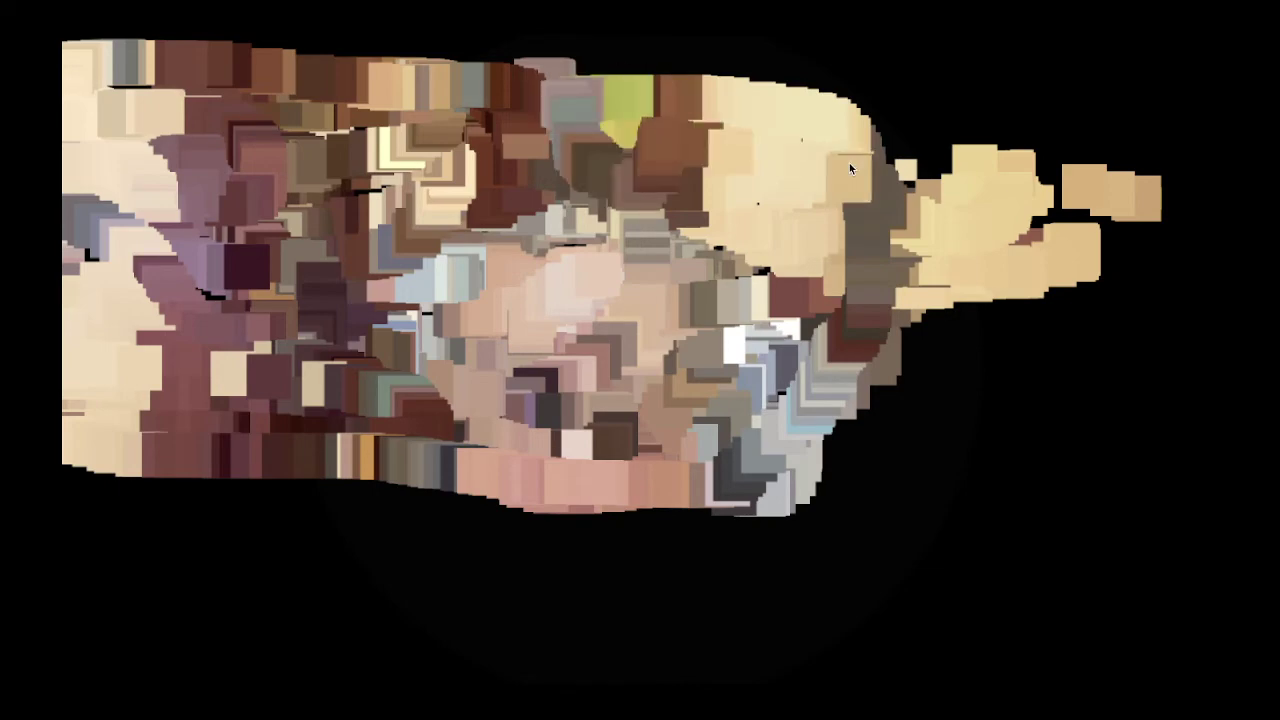
key(Escape)
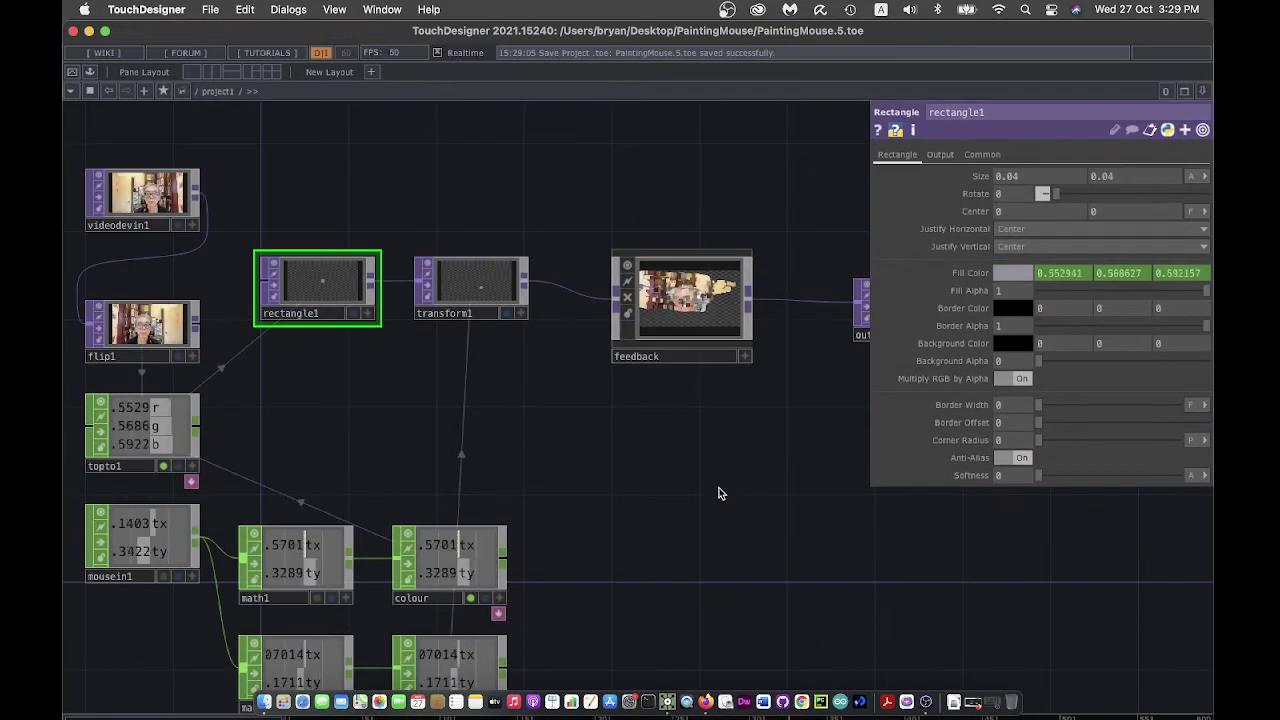
Clear the accumulated painting using the Reset parameter of the feedback component
drag(718, 493, 622, 489)
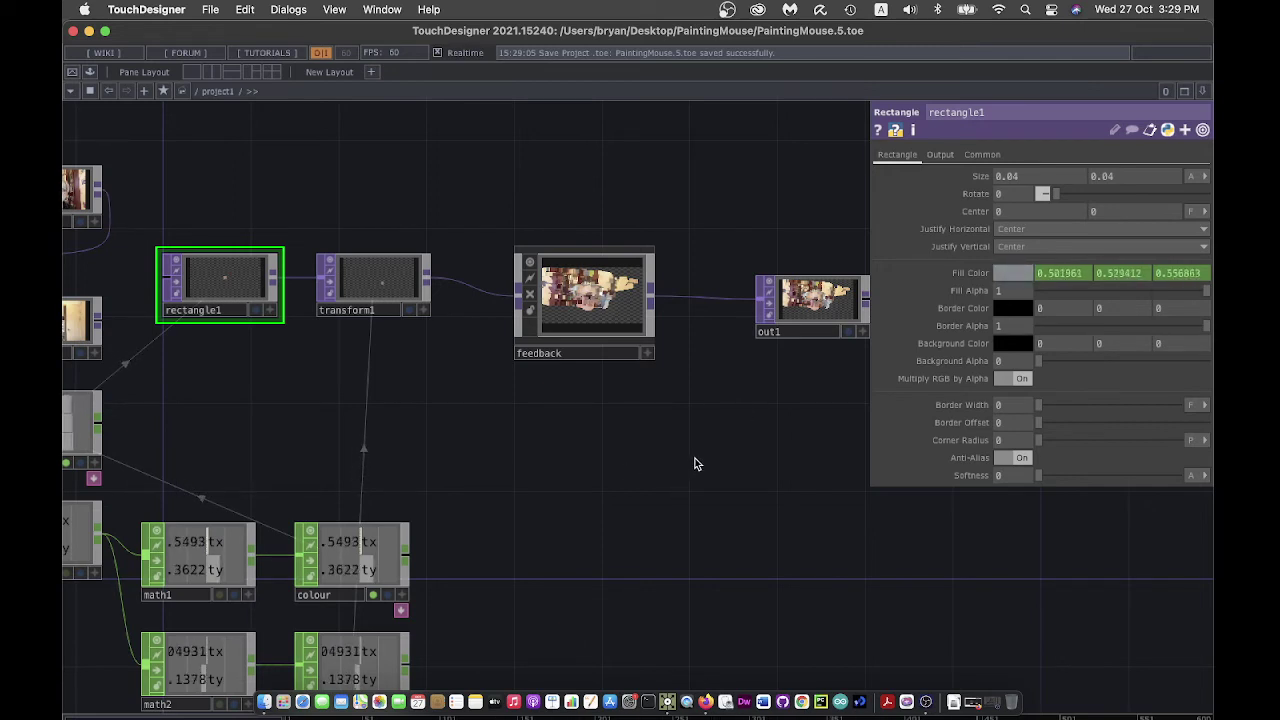
click(588, 296)
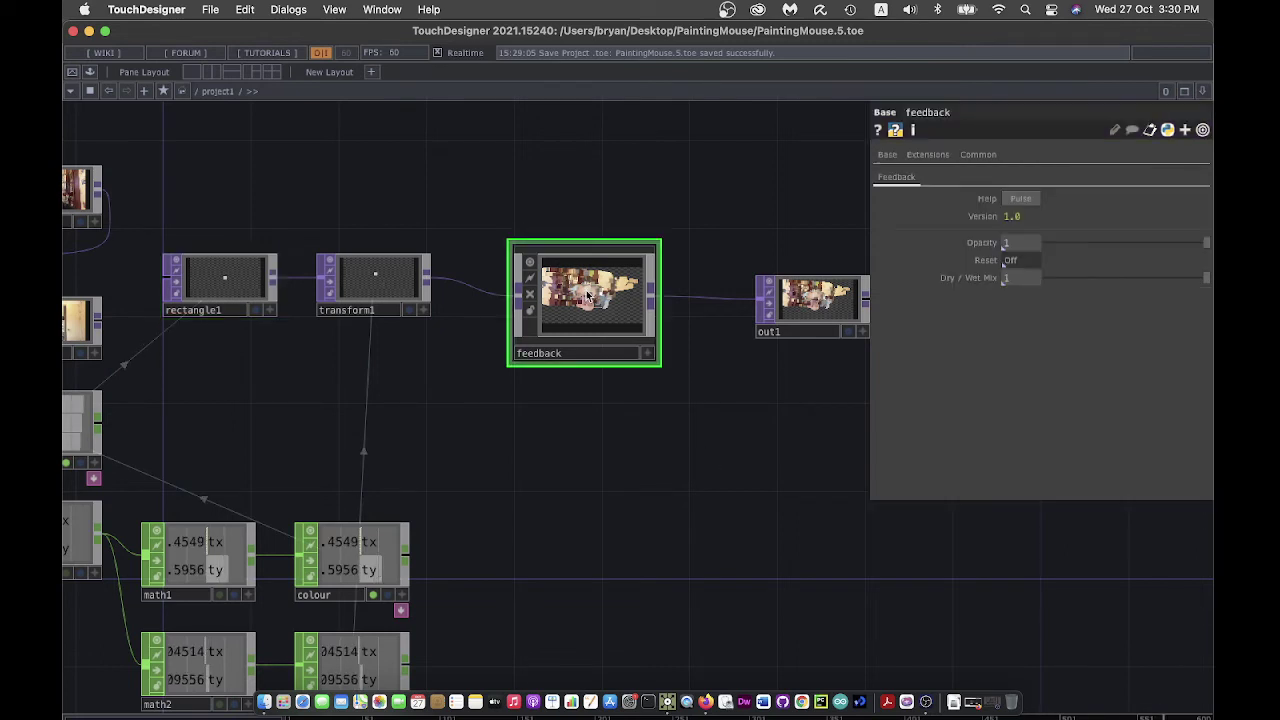
drag(789, 517, 689, 517)
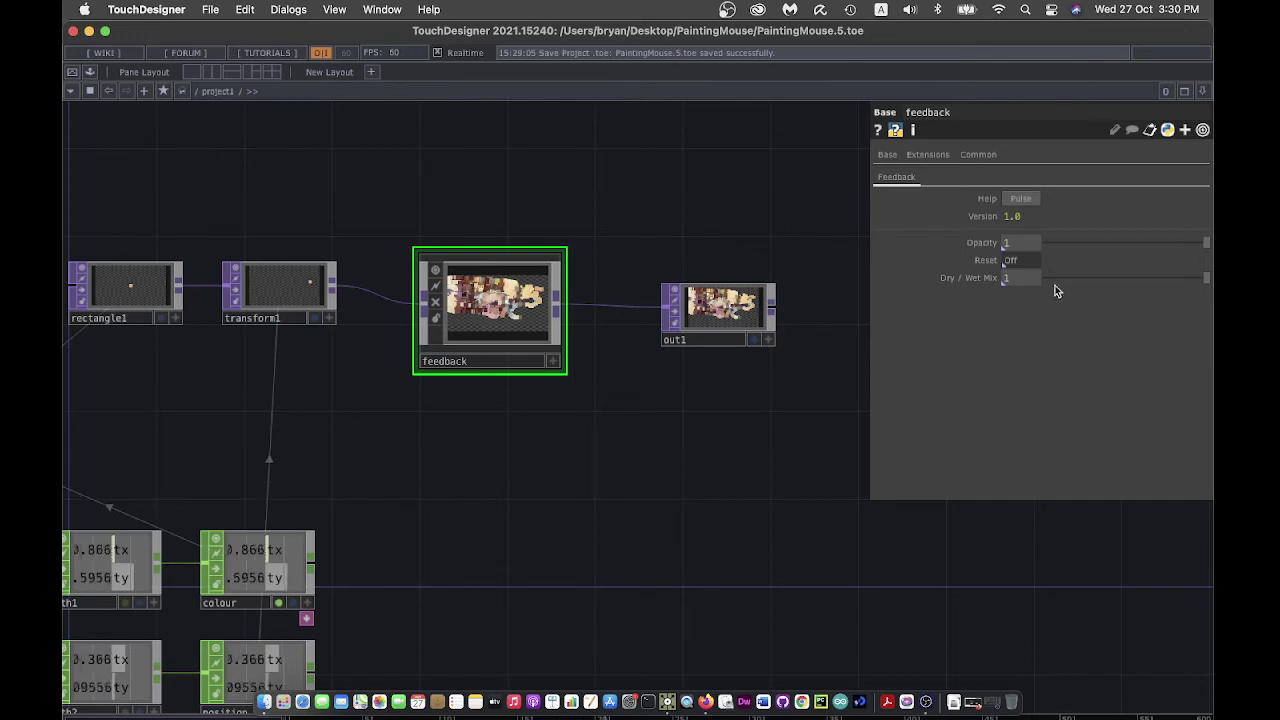
click(1018, 262)
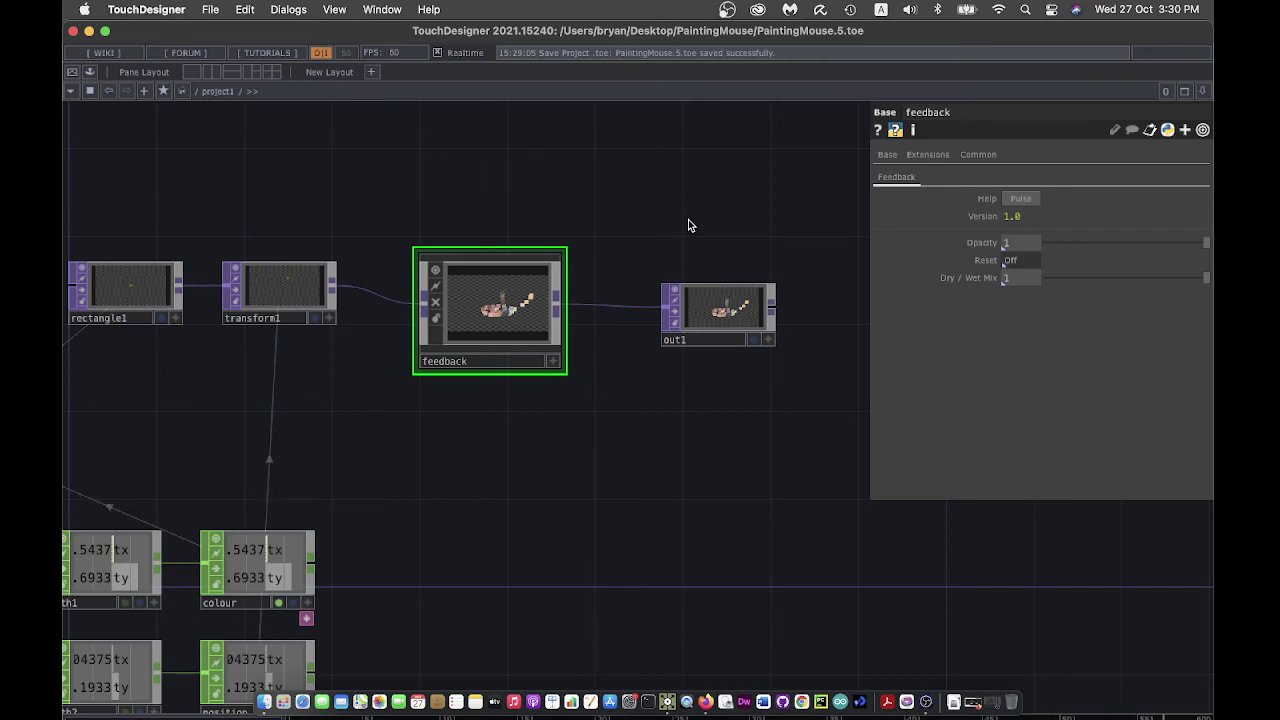
Add a Keyboard In CHOP in the empty area above rectangle1 and test its response to the 1 key
drag(688, 225, 692, 387)
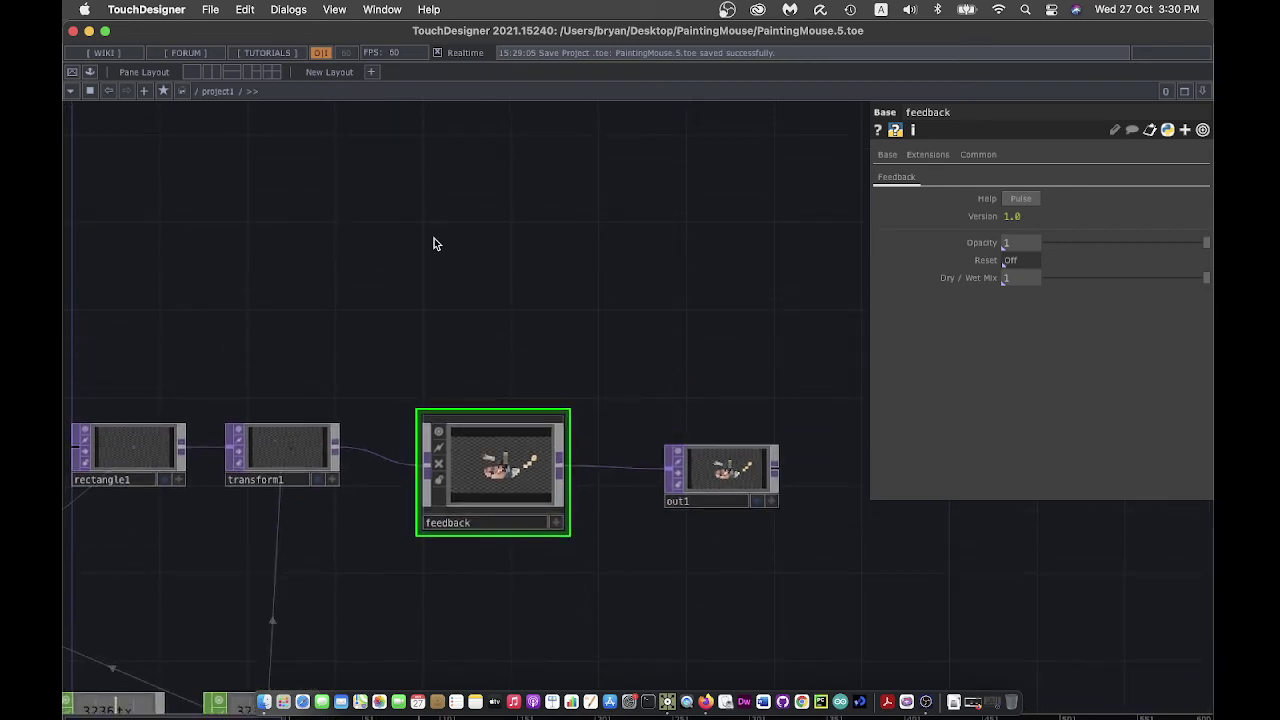
drag(434, 244, 579, 336)
key(Tab)
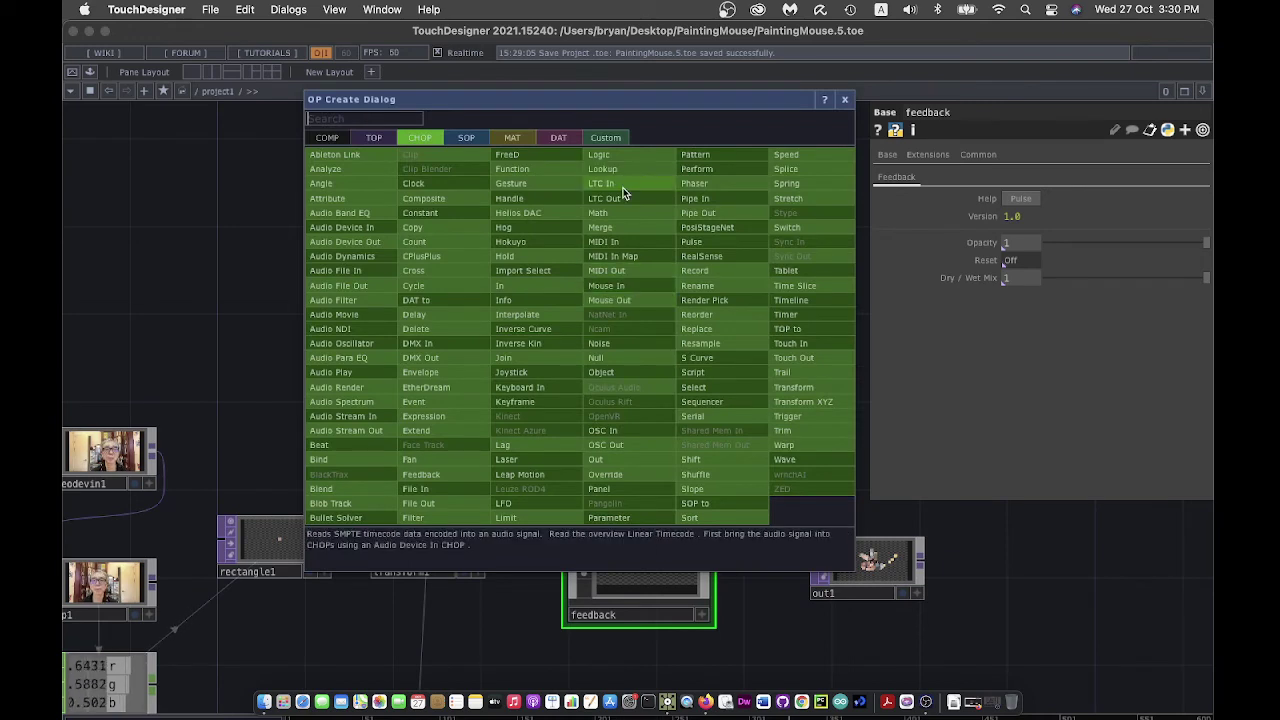
click(529, 387)
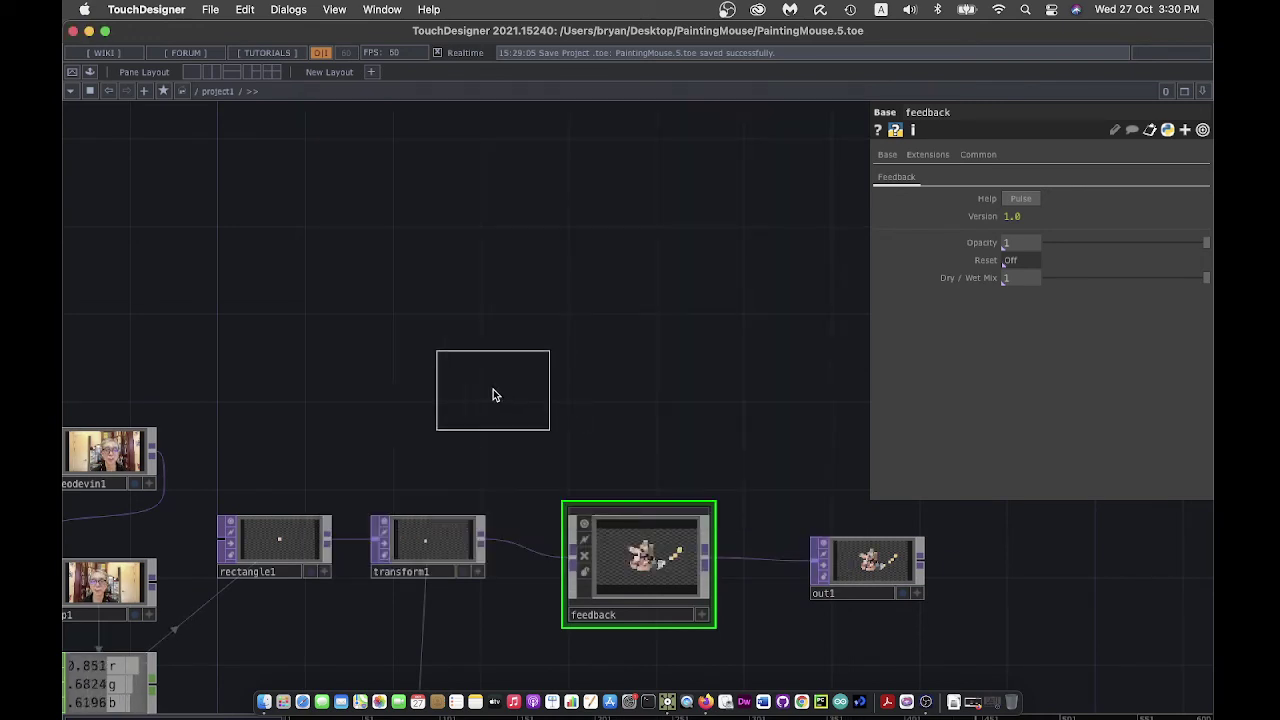
click(297, 274)
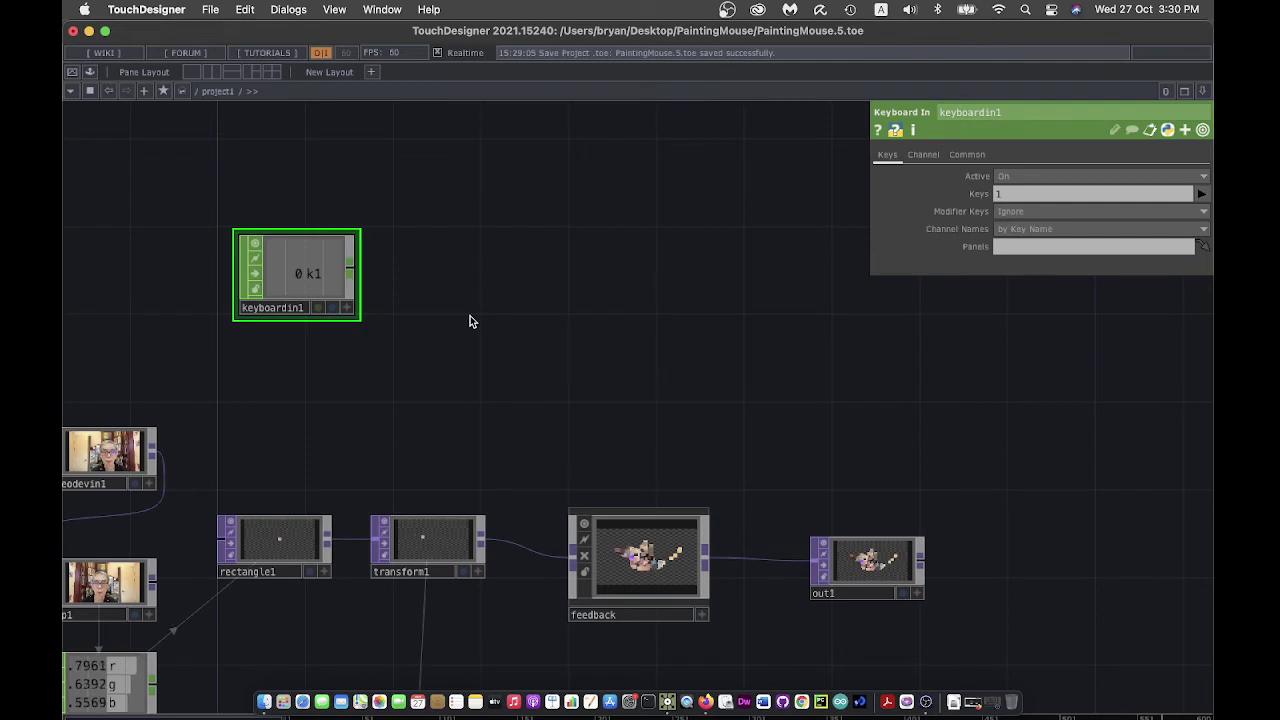
key(1)
key(1)
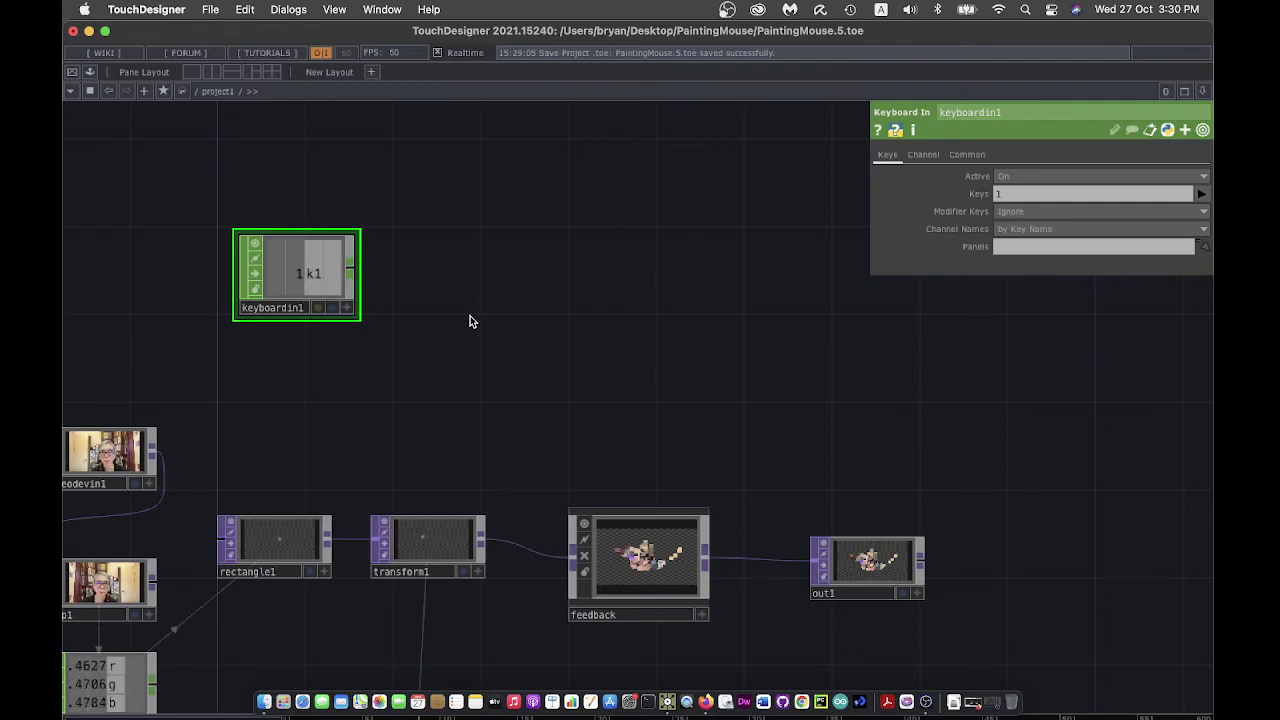
Append a Logic CHOP to keyboardin1 and set its Channel Pre OP to Rising Edge
right_click(356, 268)
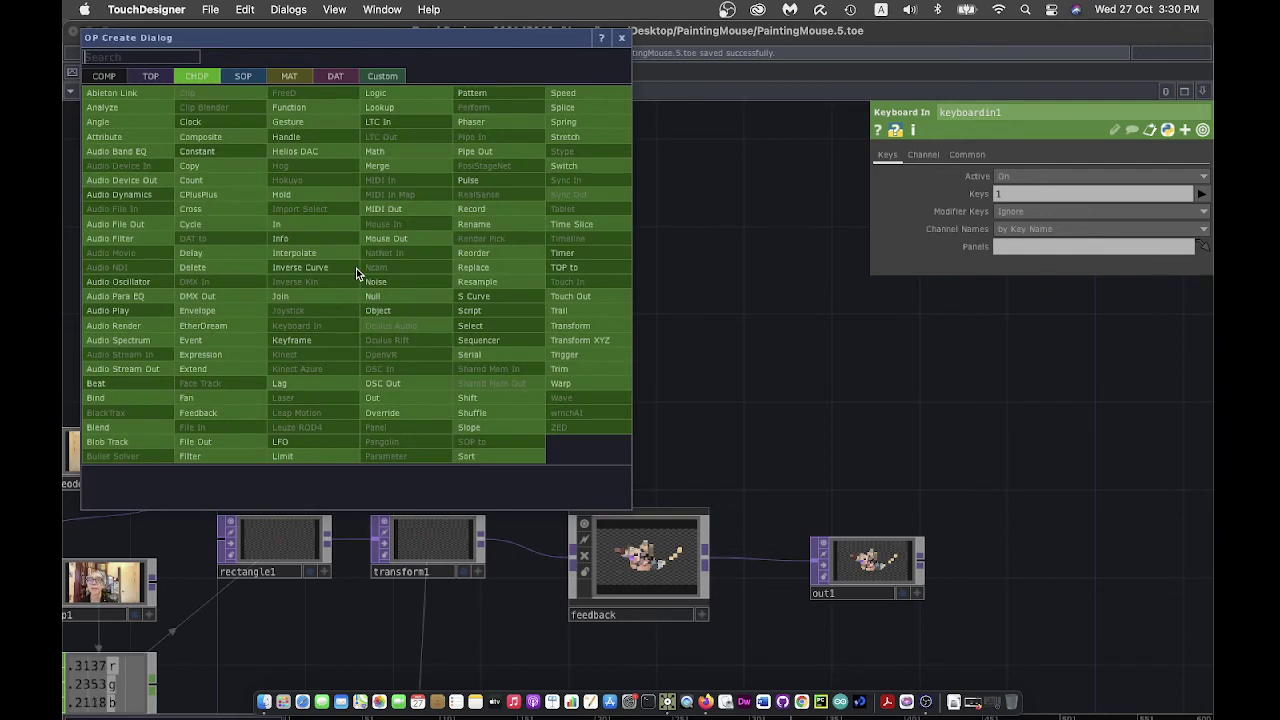
click(403, 95)
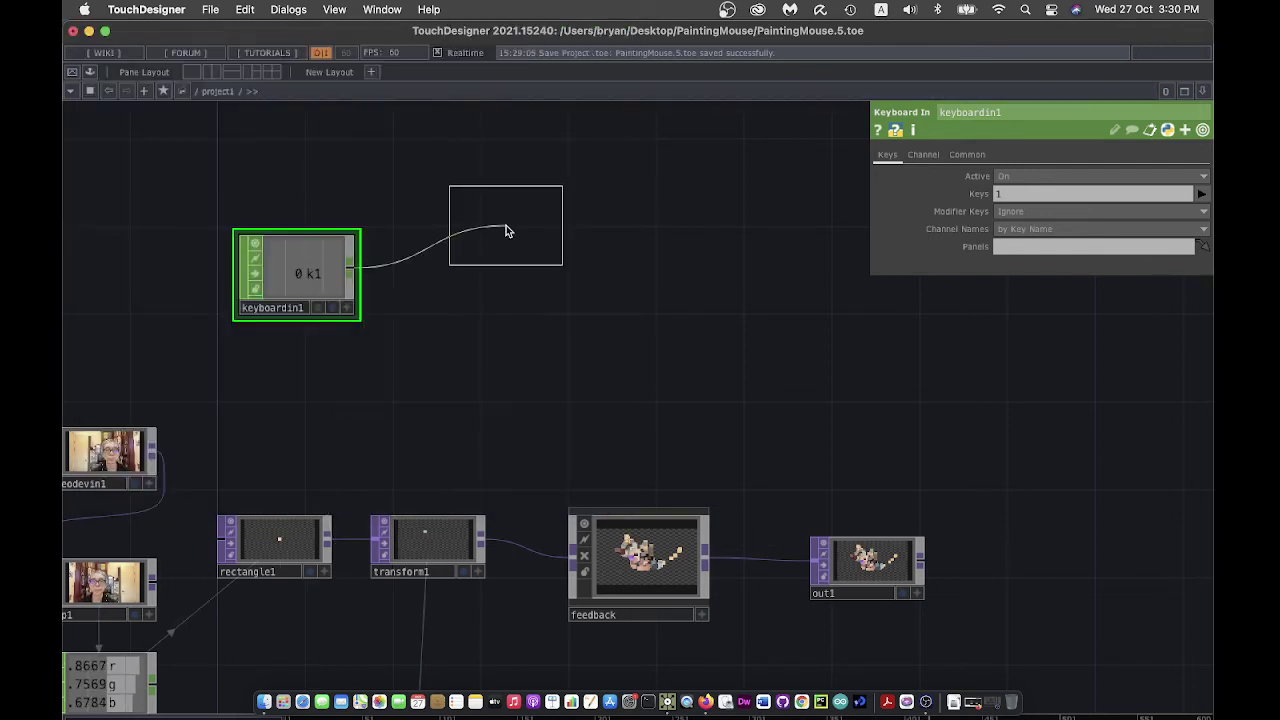
click(473, 278)
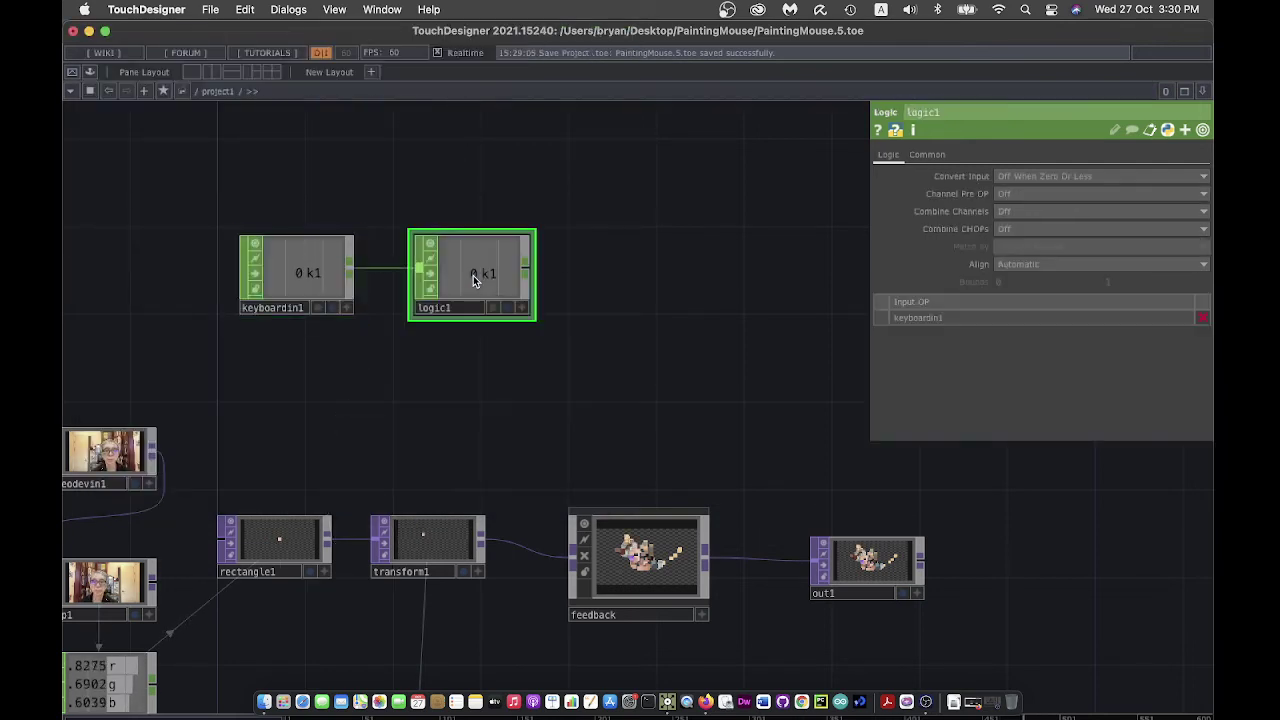
click(1033, 194)
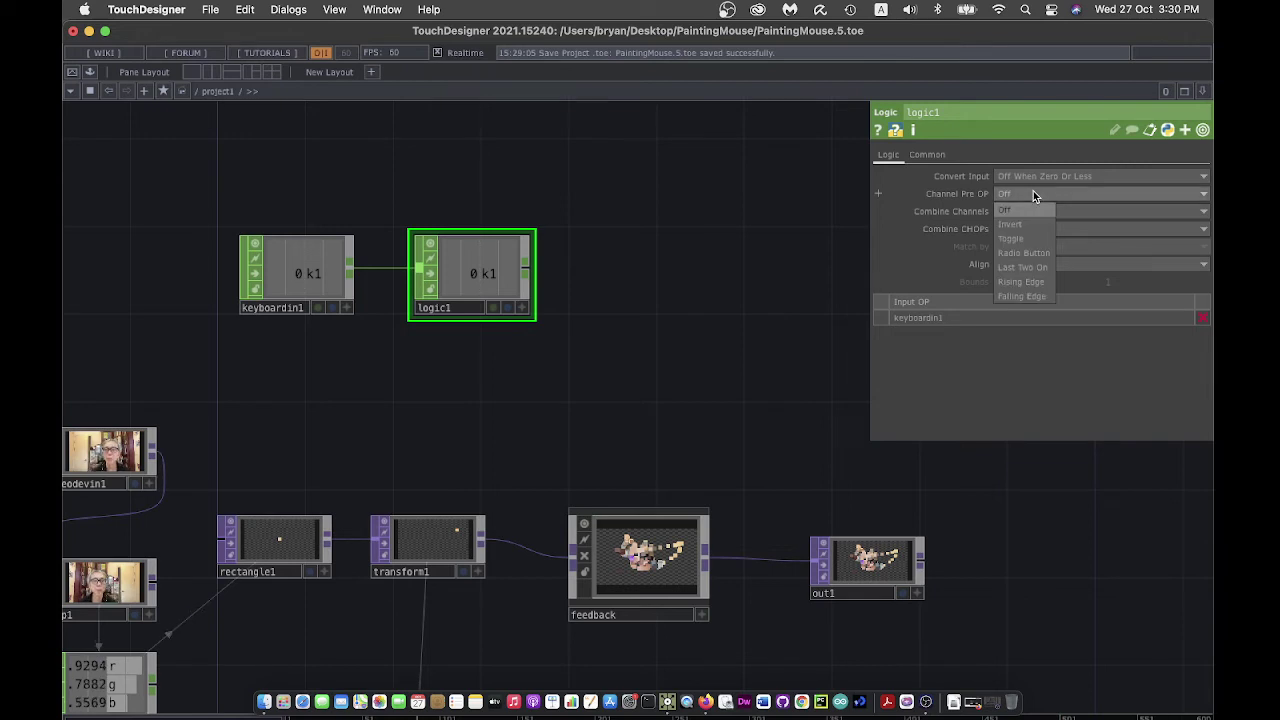
click(1040, 282)
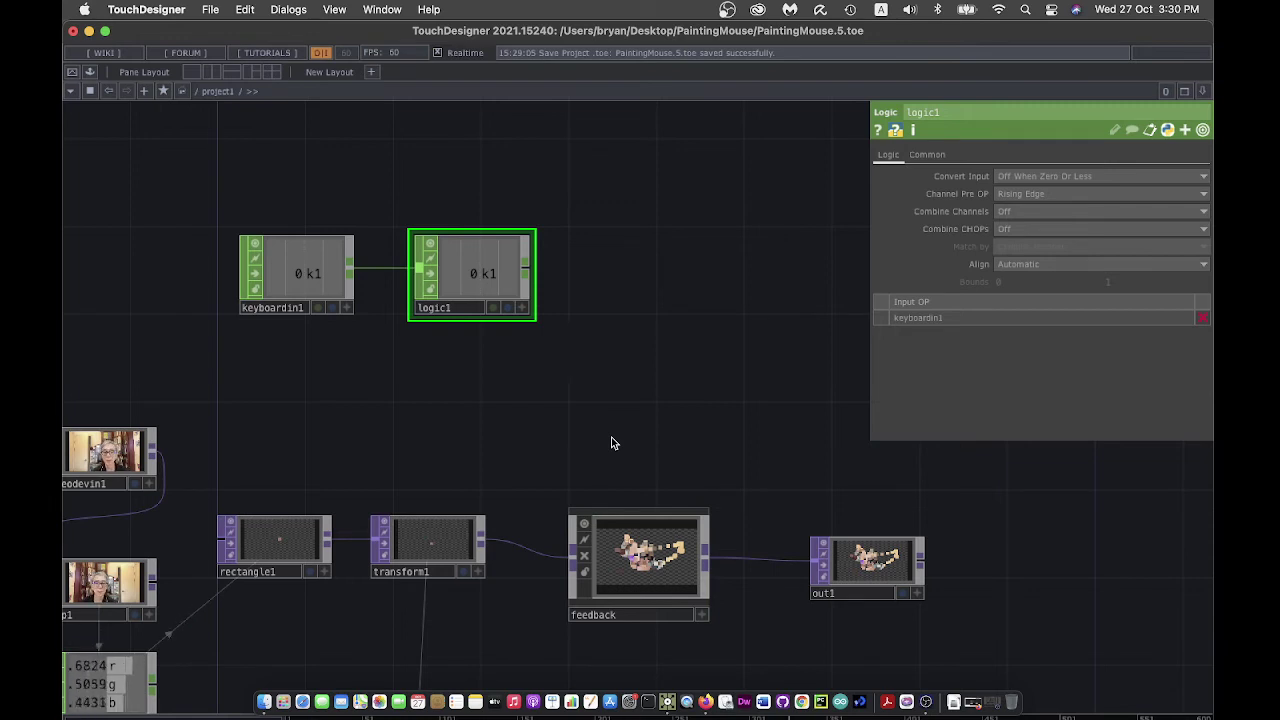
Export logic1's k1 channel to the Reset parameter of the feedback component and test clearing the painting with the 1 key
drag(613, 443, 560, 366)
click(602, 482)
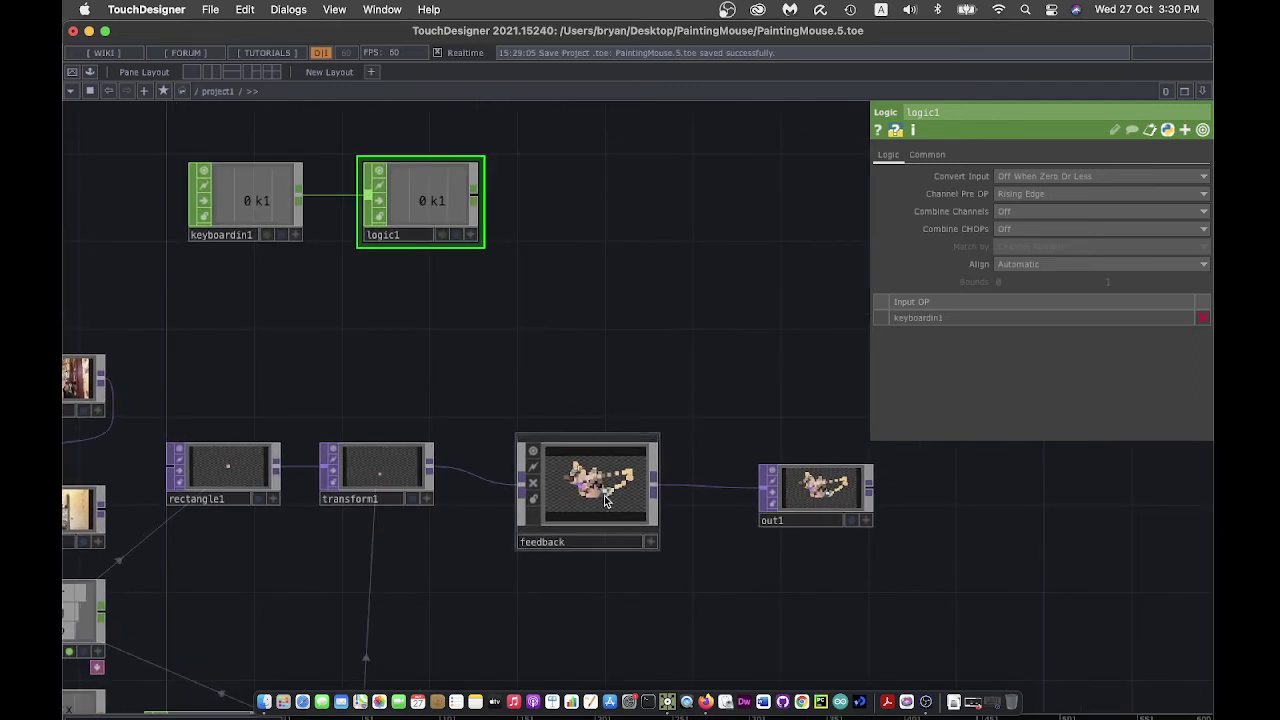
click(471, 235)
drag(423, 208, 598, 226)
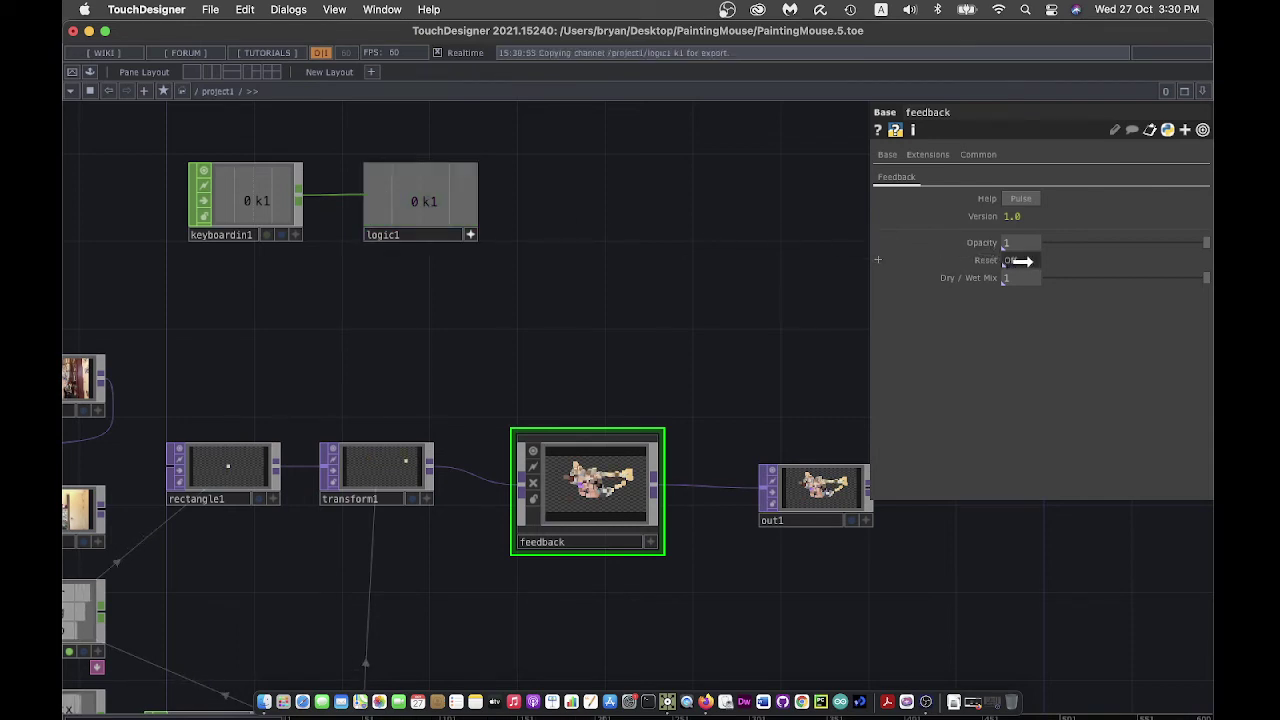
drag(1020, 261, 1024, 259)
click(1021, 238)
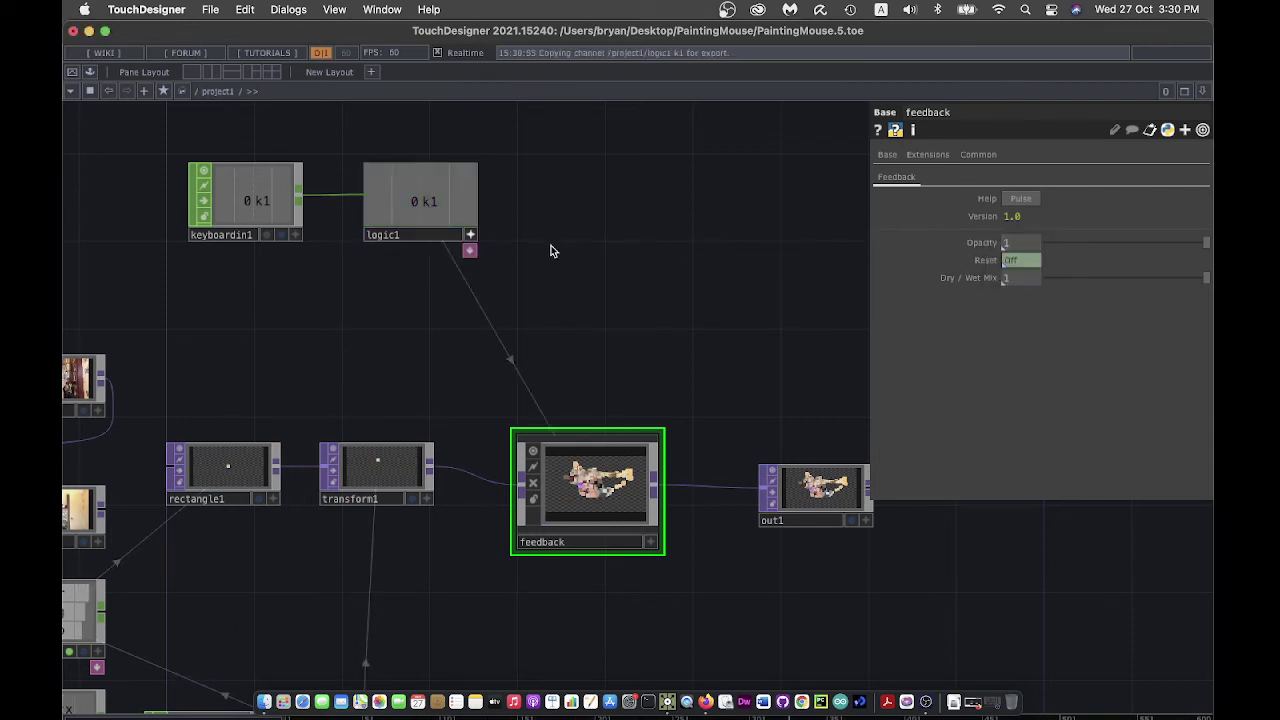
click(471, 234)
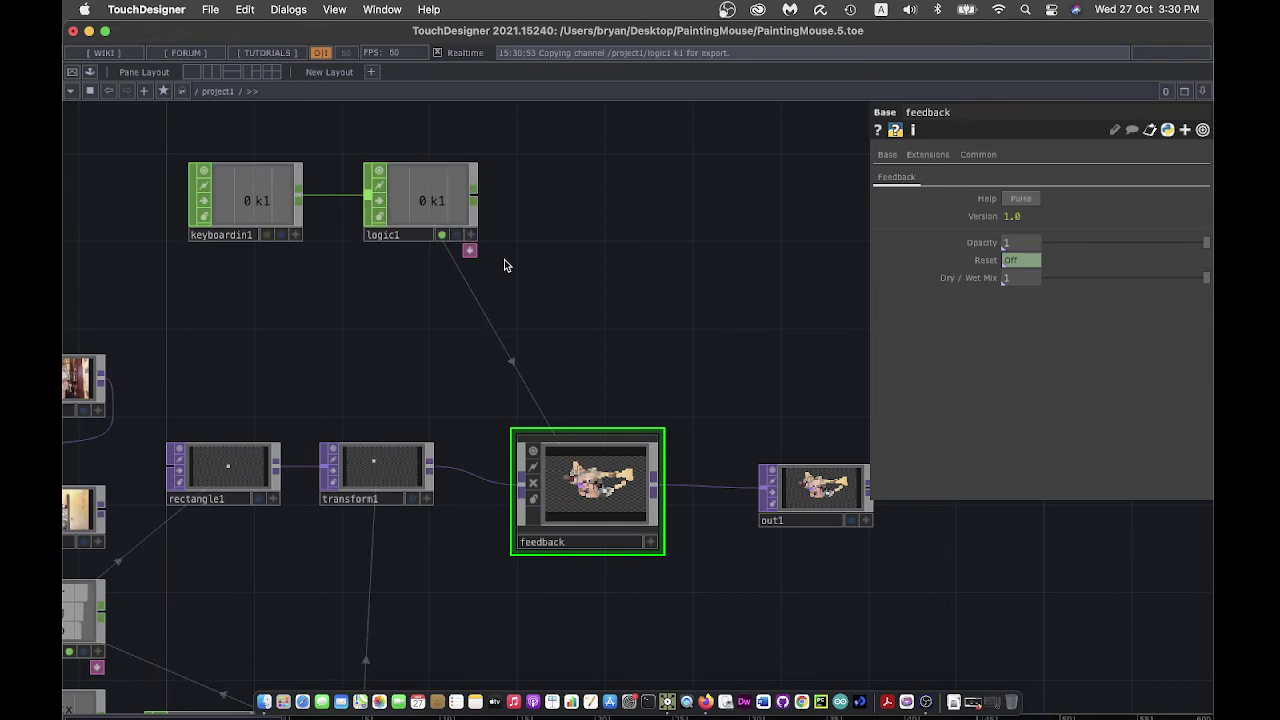
key(r)
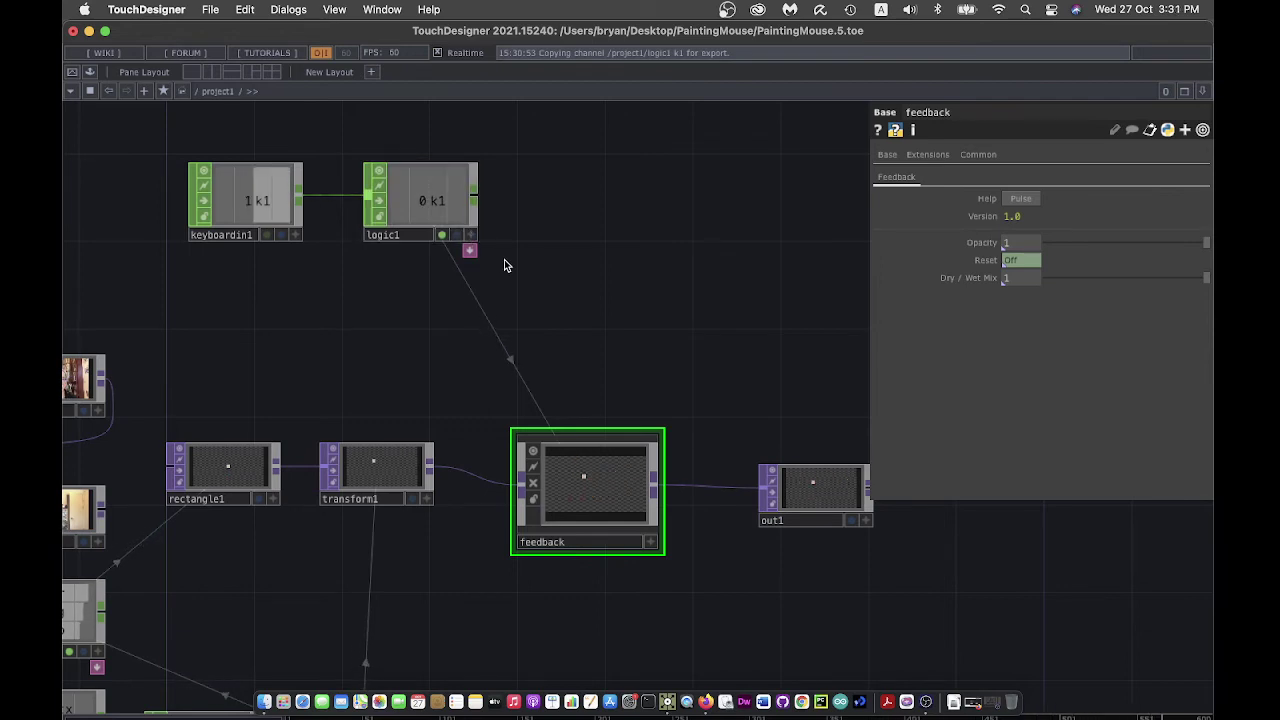
key(r)
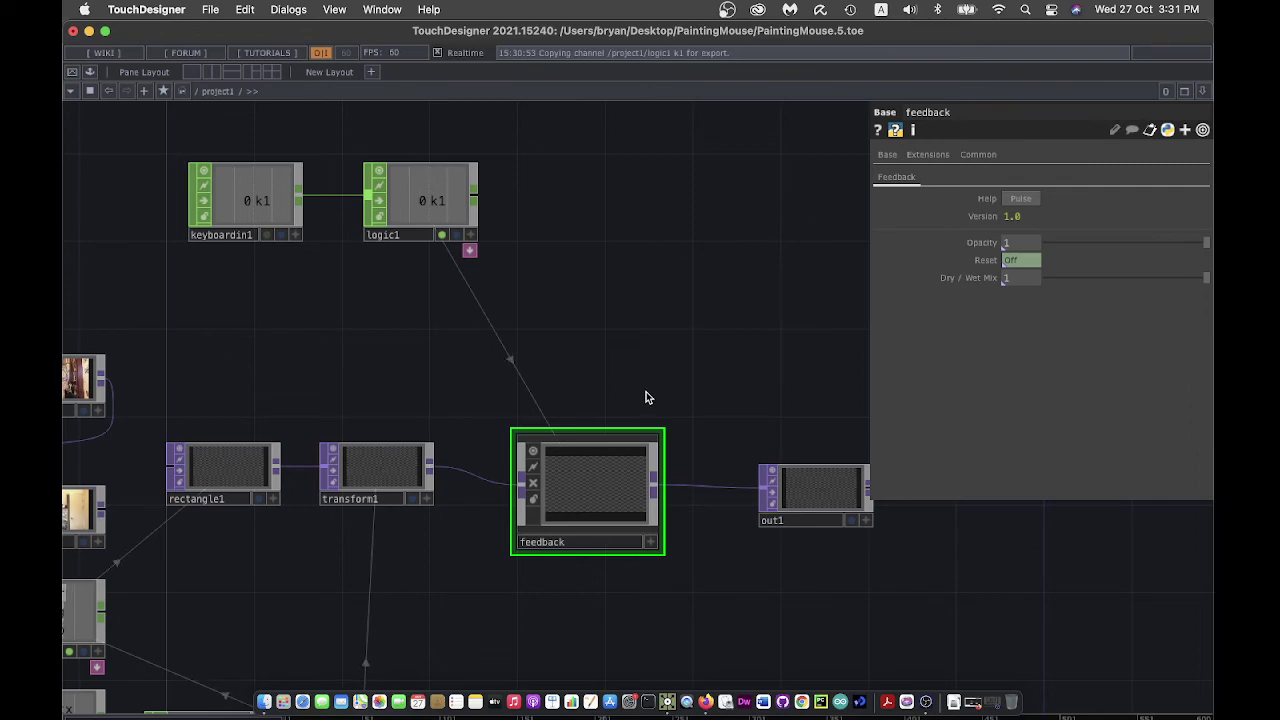
Save the project with the keyboard reset, clear and repaint the webcam portrait in full-screen Perform Mode, and exit back to the network
scroll(695, 638, left, 6)
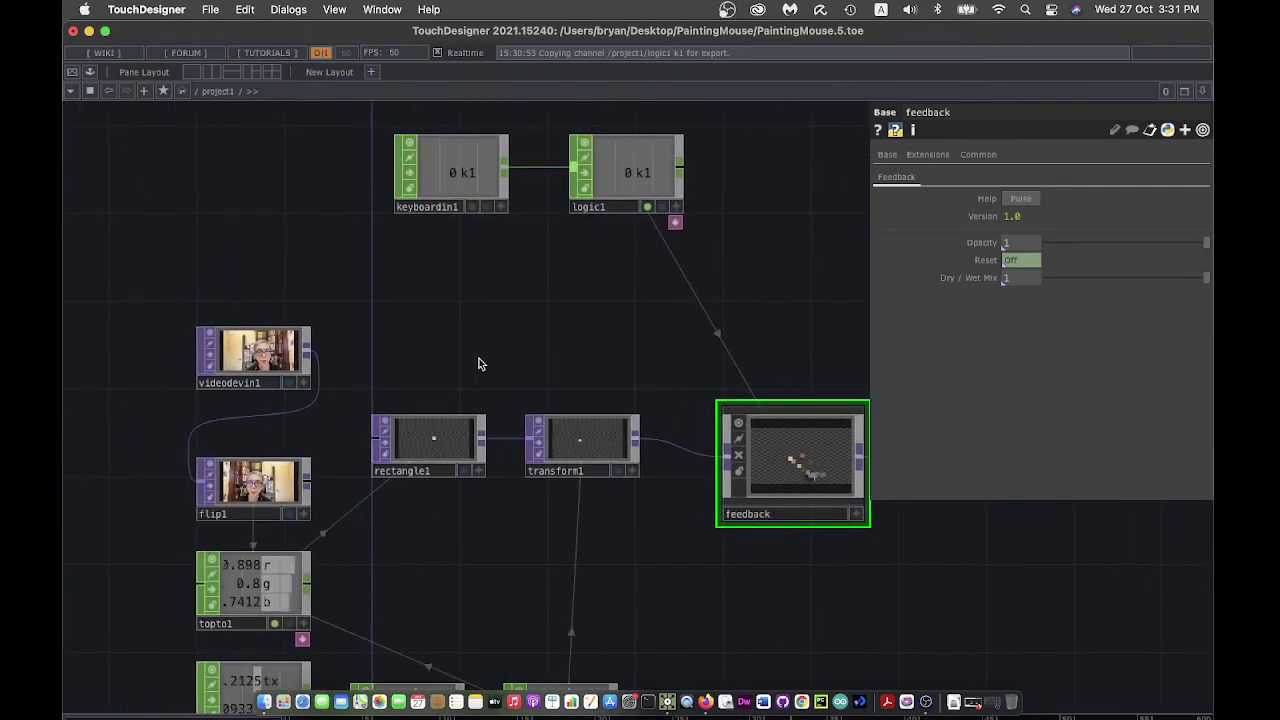
key(p)
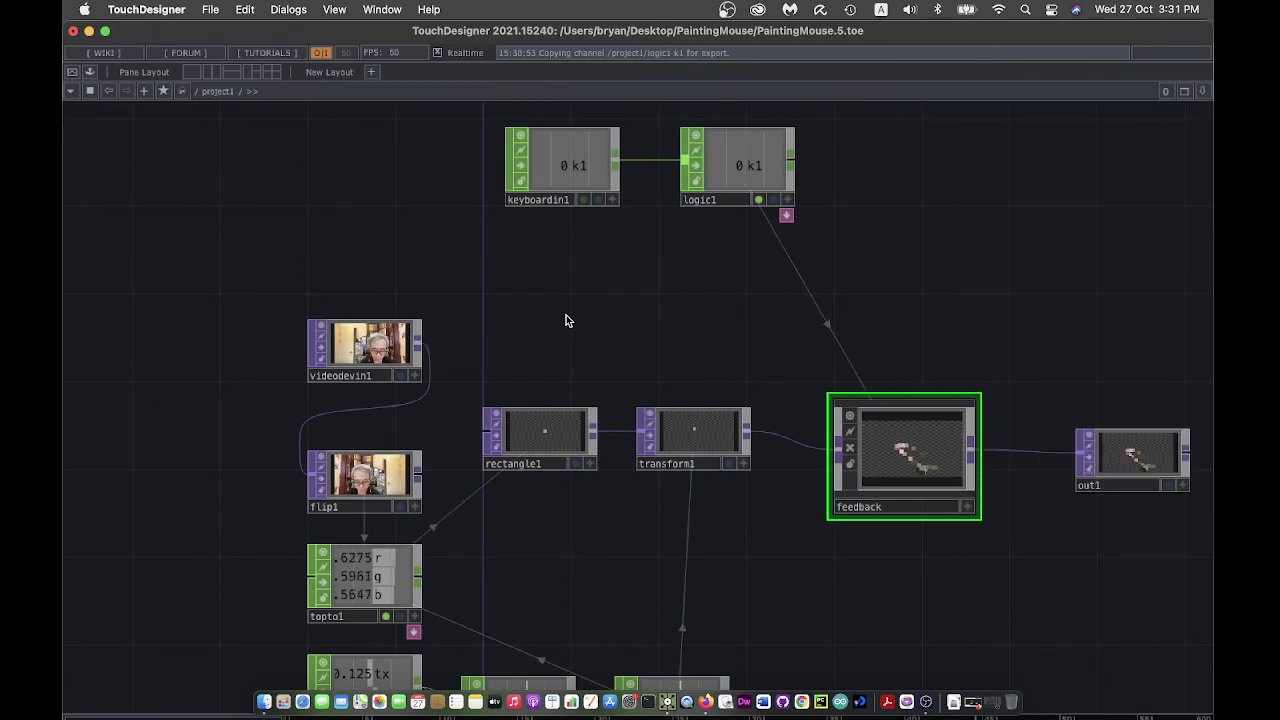
key(h)
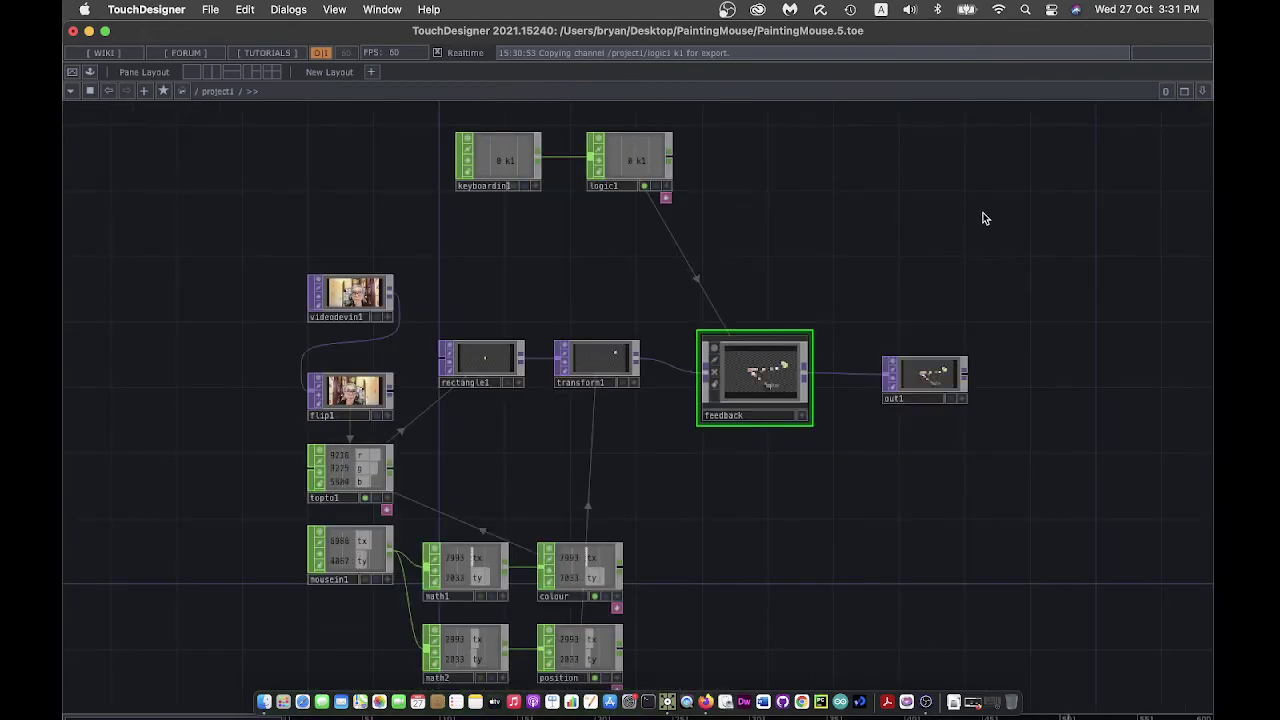
click(210, 9)
click(250, 140)
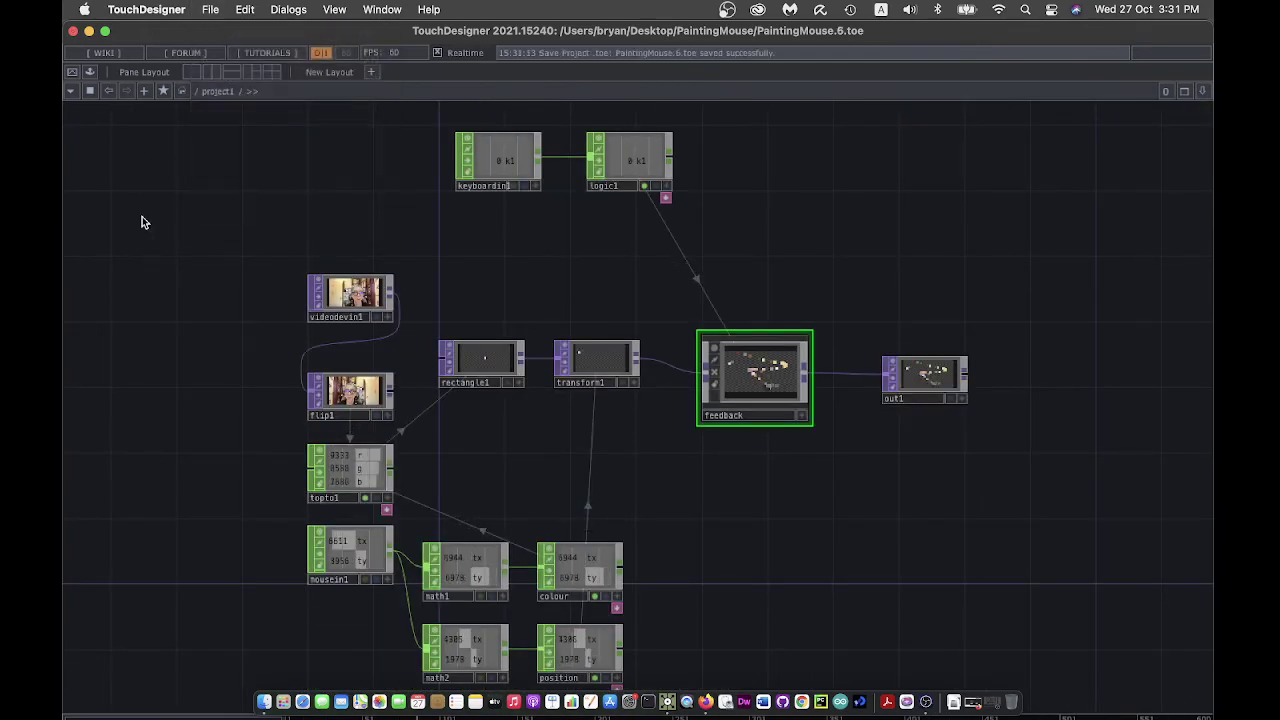
click(72, 74)
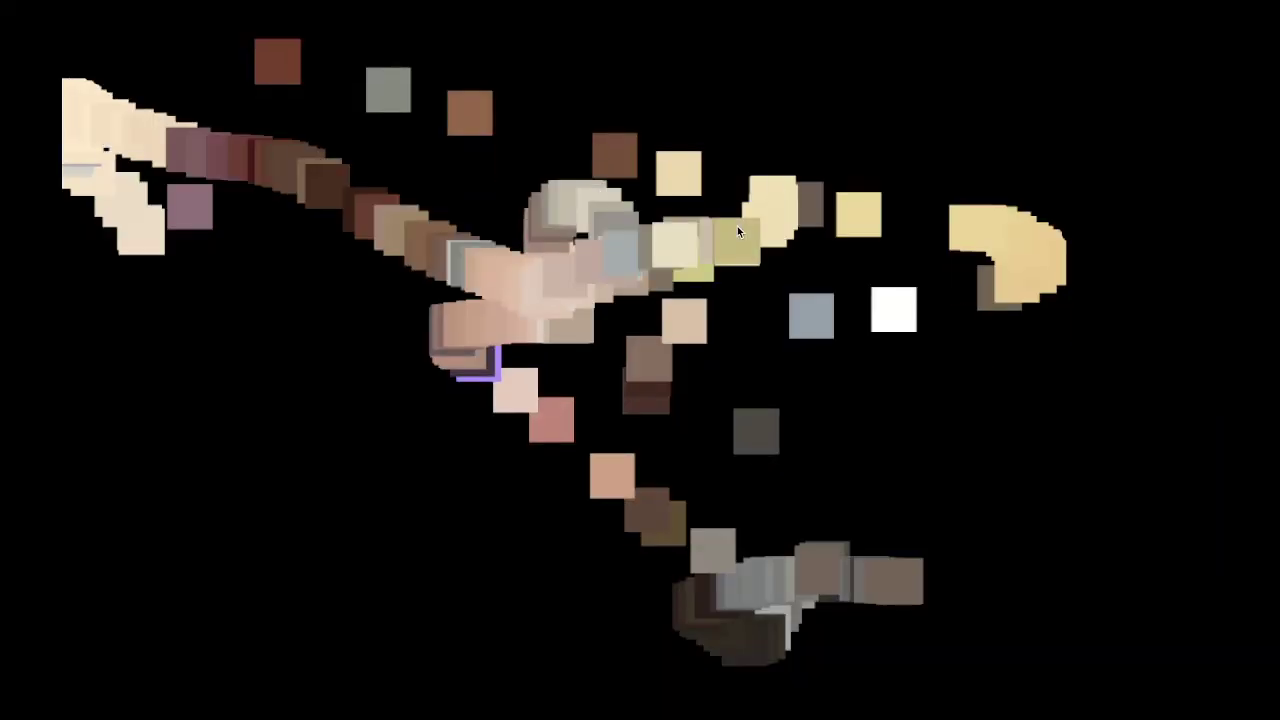
click(737, 226)
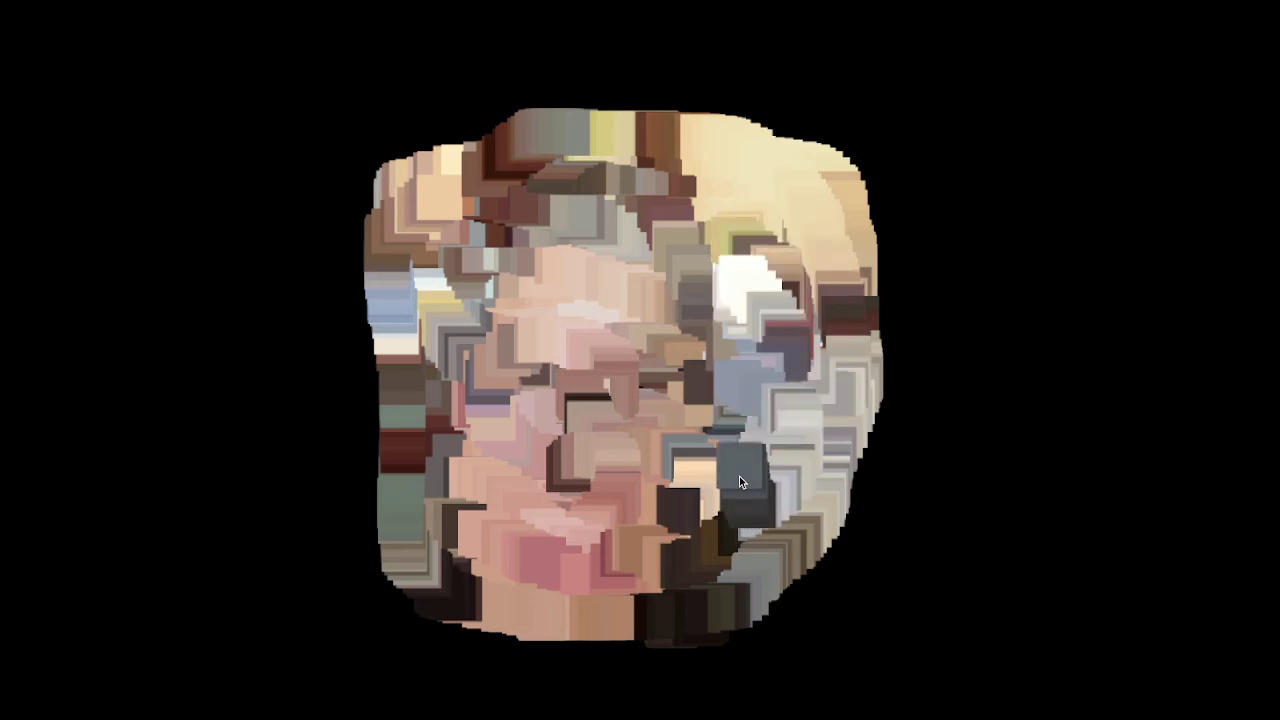
key(Escape)
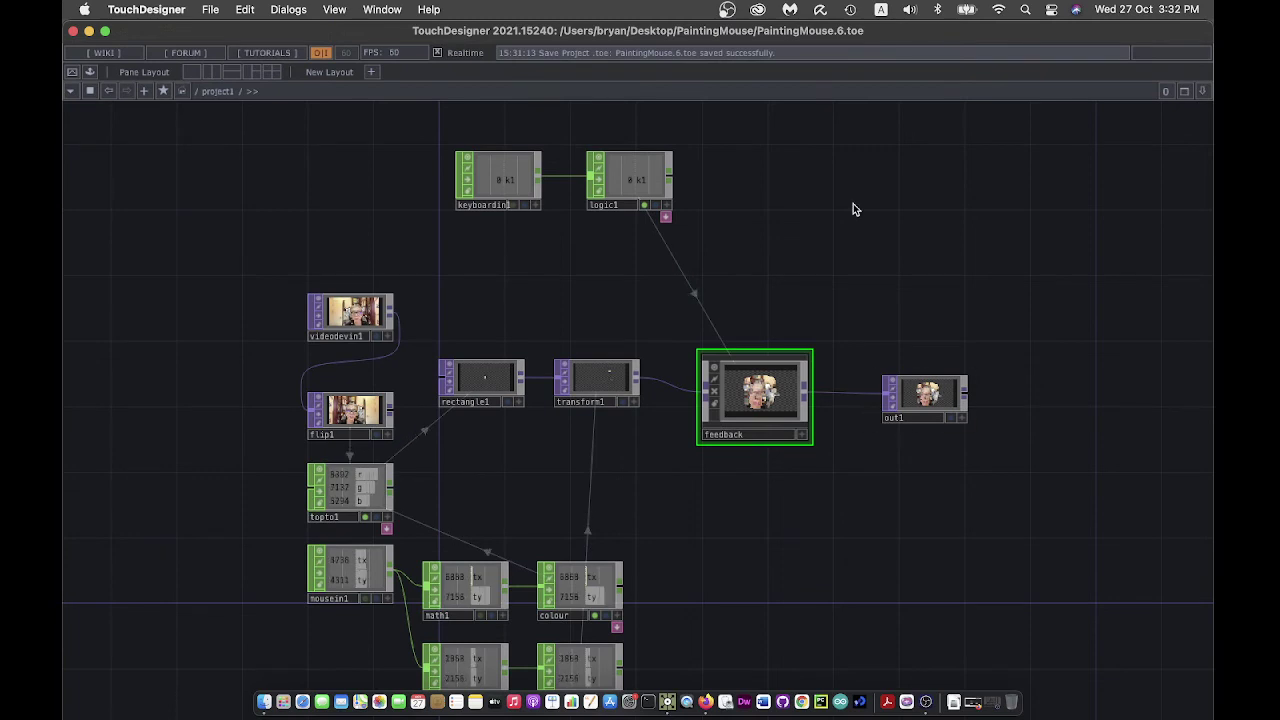
Set the size of rectangle1 to 0.01 by 0.06
click(479, 384)
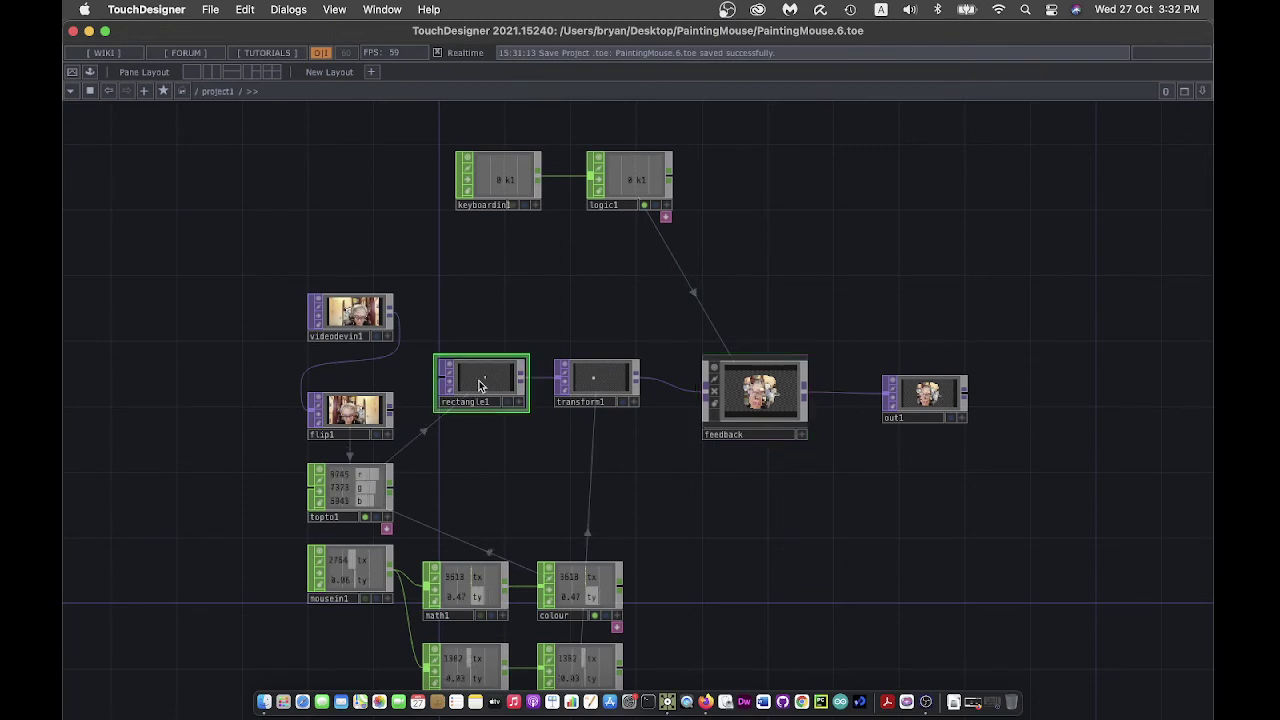
key(p)
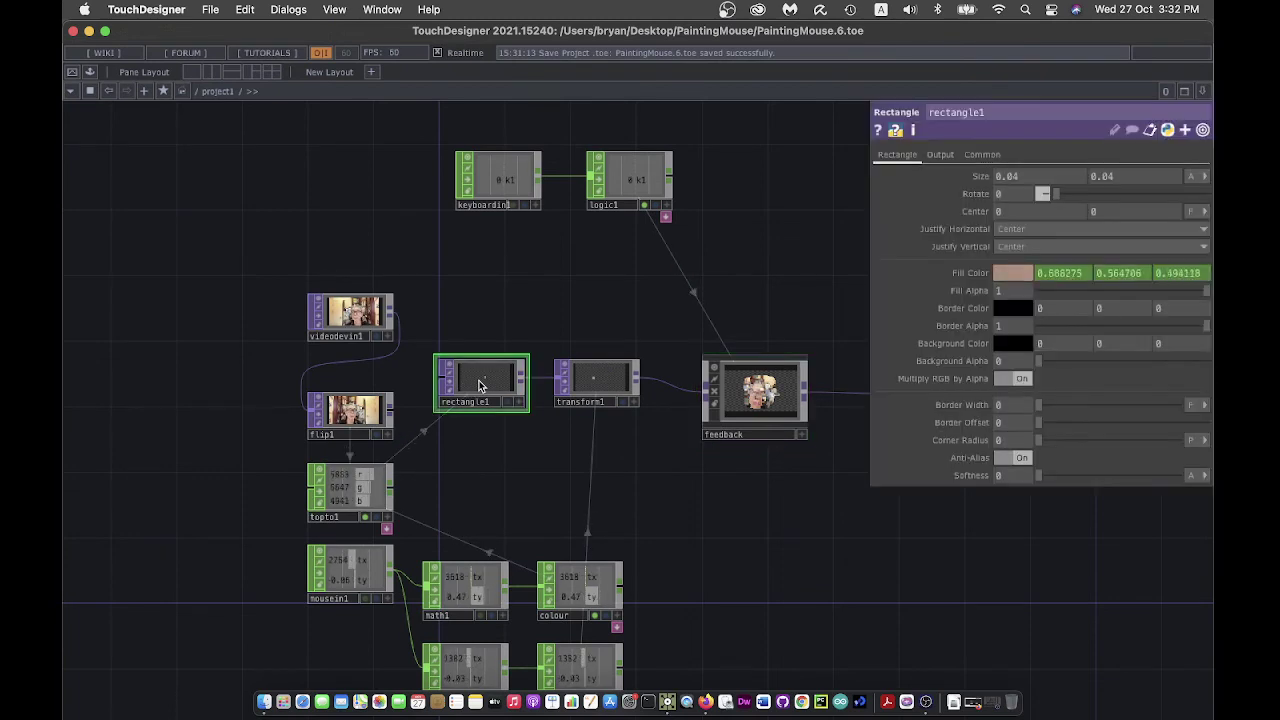
drag(763, 231, 720, 229)
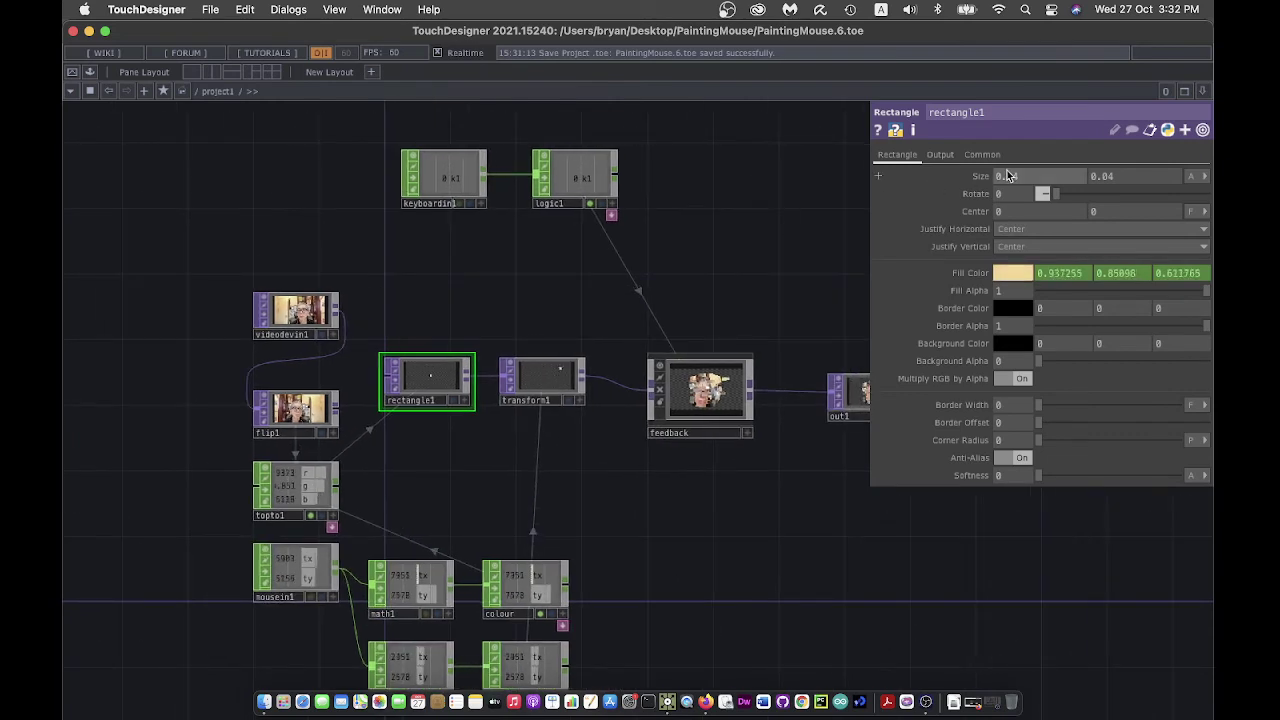
click(1043, 179)
text(0.0)
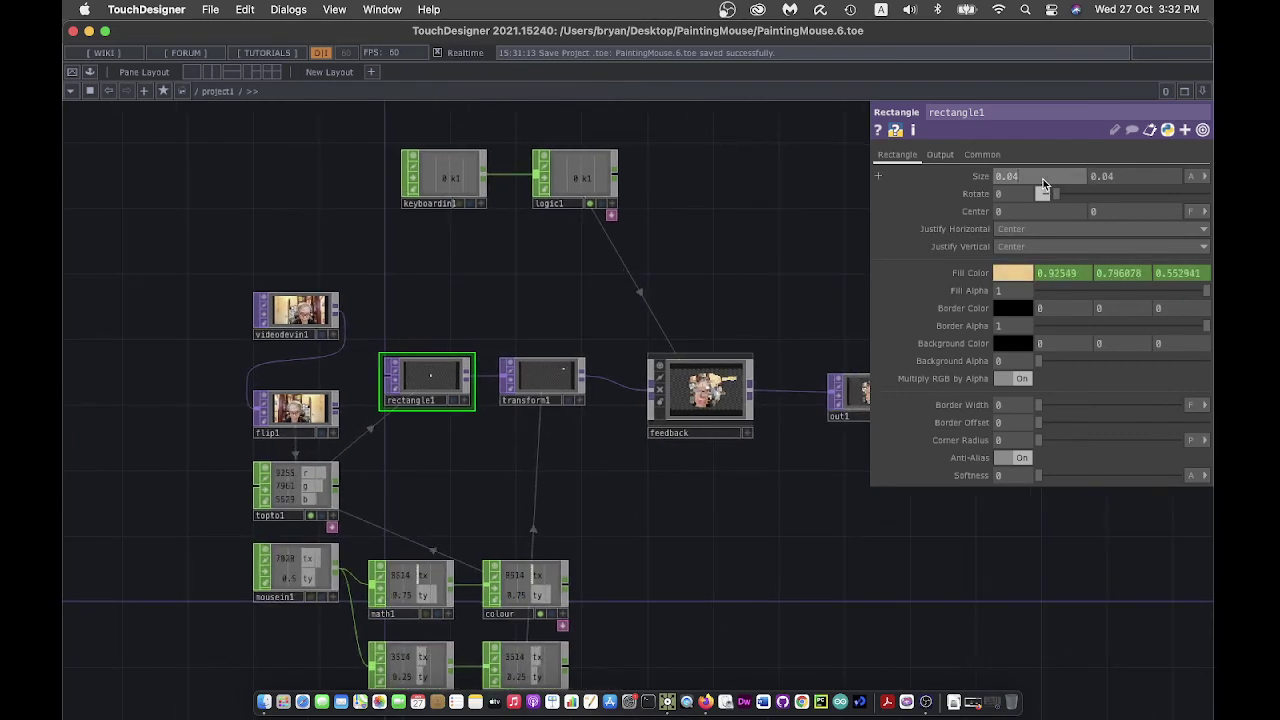
text(1)
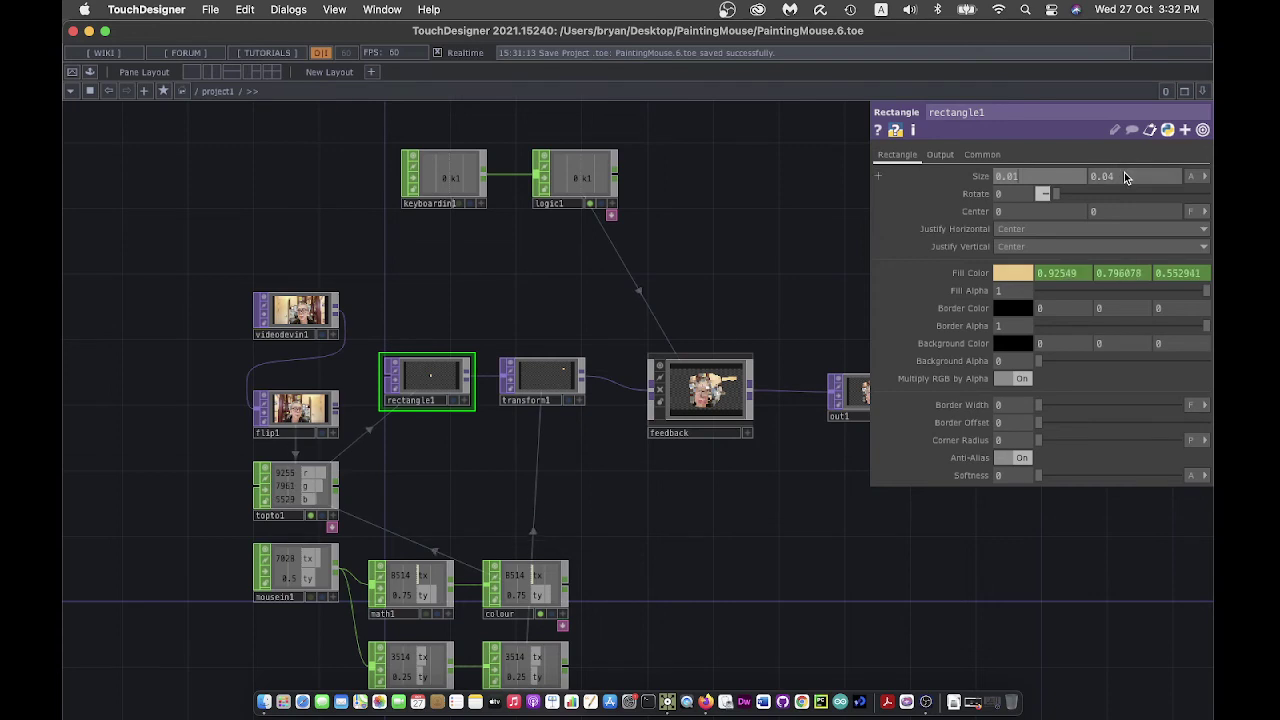
key(Return)
scroll(1123, 178, up, 1)
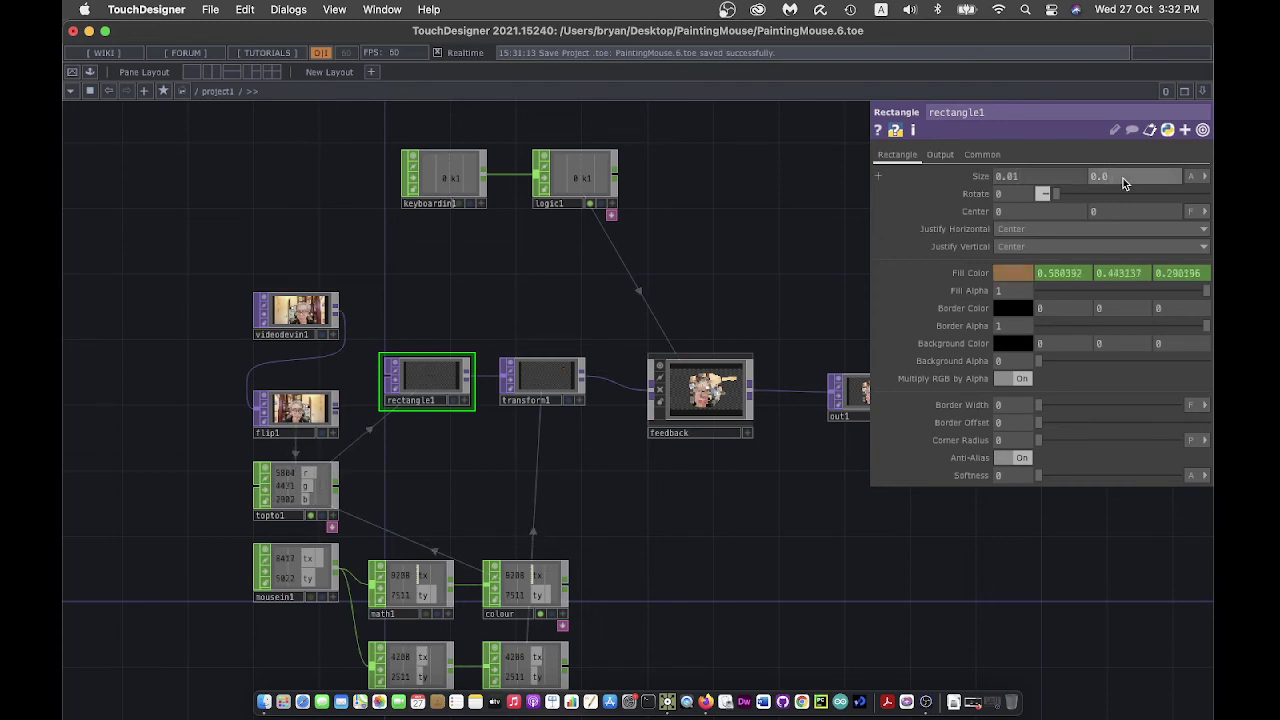
scroll(1123, 178, up, 1)
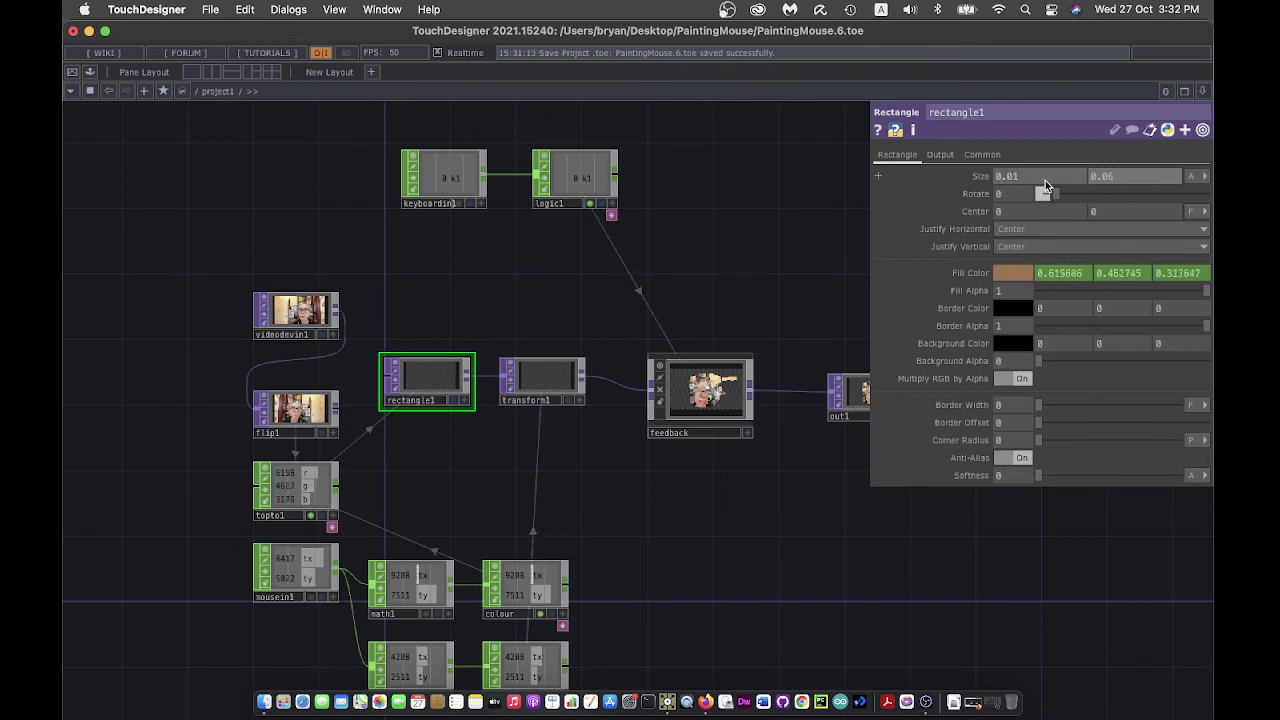
Save the project with the narrow brush, paint over the canvas in full-screen Perform Mode, and return to the network
click(205, 9)
click(215, 134)
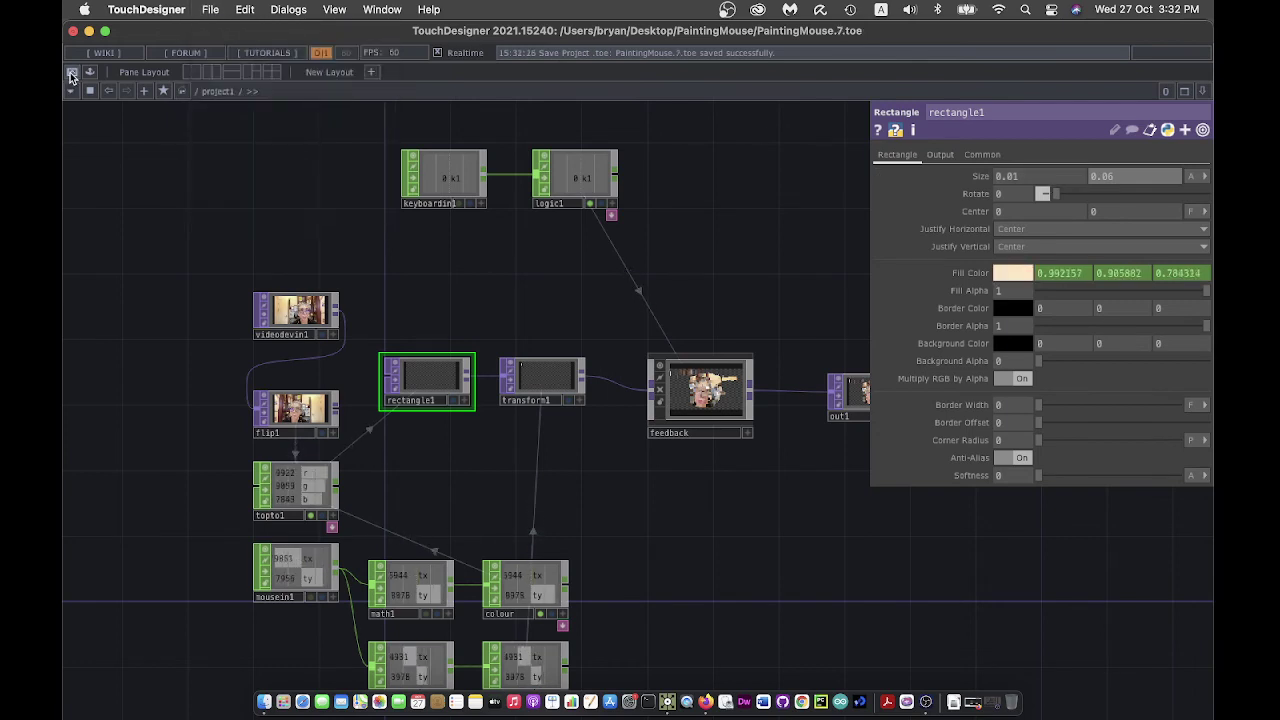
click(71, 74)
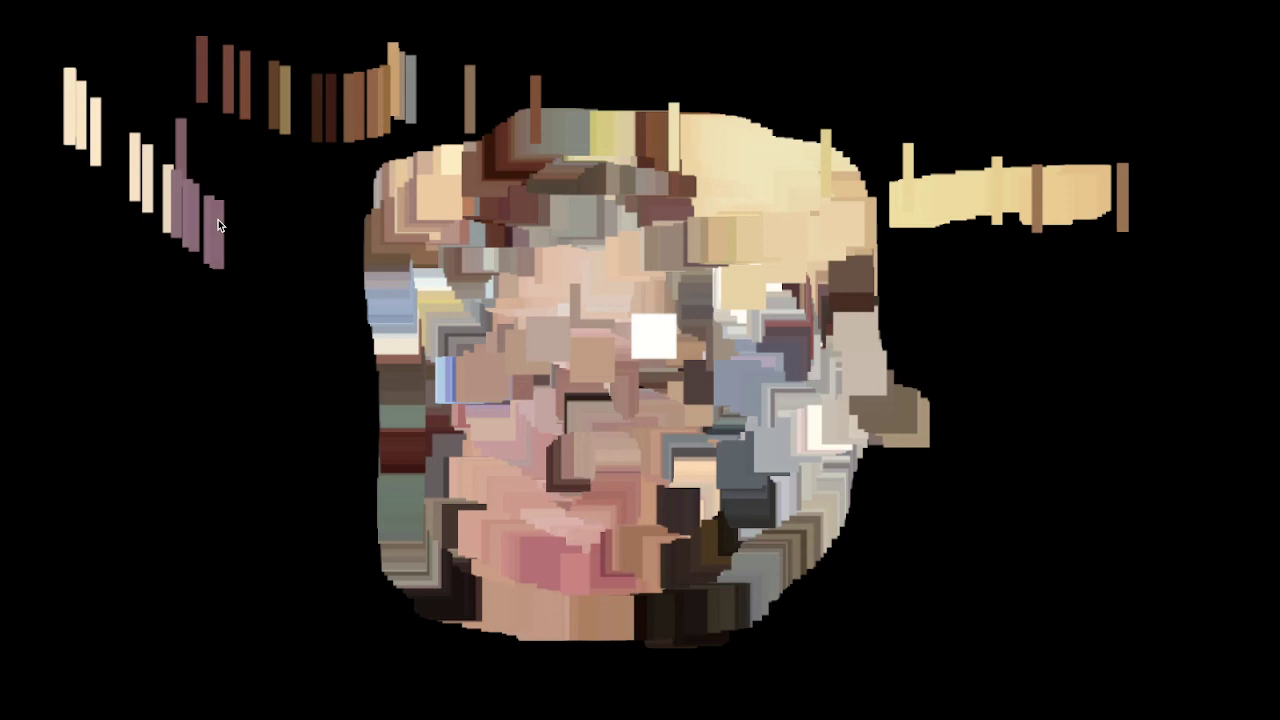
mouse_move(218, 226)
mouse_down()
mouse_move(317, 234)
mouse_move(429, 208)
mouse_move(513, 236)
mouse_move(521, 193)
mouse_move(522, 223)
mouse_move(455, 240)
mouse_move(680, 312)
mouse_move(523, 247)
mouse_up()
mouse_move(641, 284)
mouse_down()
mouse_move(708, 279)
mouse_move(587, 275)
mouse_move(510, 327)
mouse_move(465, 276)
mouse_move(674, 354)
mouse_move(694, 303)
mouse_move(542, 351)
mouse_move(452, 353)
mouse_move(736, 366)
mouse_move(577, 396)
mouse_move(446, 381)
mouse_move(448, 321)
mouse_move(726, 313)
mouse_move(735, 267)
mouse_up()
mouse_move(553, 264)
mouse_down()
mouse_move(553, 208)
mouse_move(700, 219)
mouse_move(603, 258)
mouse_up()
mouse_move(548, 212)
mouse_down()
mouse_move(676, 179)
mouse_move(693, 199)
mouse_move(441, 164)
mouse_move(462, 143)
mouse_move(529, 203)
mouse_move(525, 235)
mouse_move(519, 150)
mouse_move(588, 229)
mouse_move(493, 184)
mouse_move(637, 145)
mouse_move(699, 184)
mouse_move(593, 173)
mouse_move(672, 157)
mouse_move(711, 196)
mouse_move(797, 219)
mouse_move(788, 205)
mouse_move(670, 187)
mouse_move(762, 150)
mouse_move(788, 314)
mouse_move(817, 268)
mouse_move(800, 318)
mouse_move(766, 283)
mouse_move(828, 298)
mouse_move(803, 368)
mouse_move(697, 388)
mouse_move(766, 354)
mouse_move(776, 372)
mouse_move(575, 400)
mouse_move(533, 424)
mouse_move(756, 408)
mouse_move(629, 415)
mouse_up()
key(Escape)
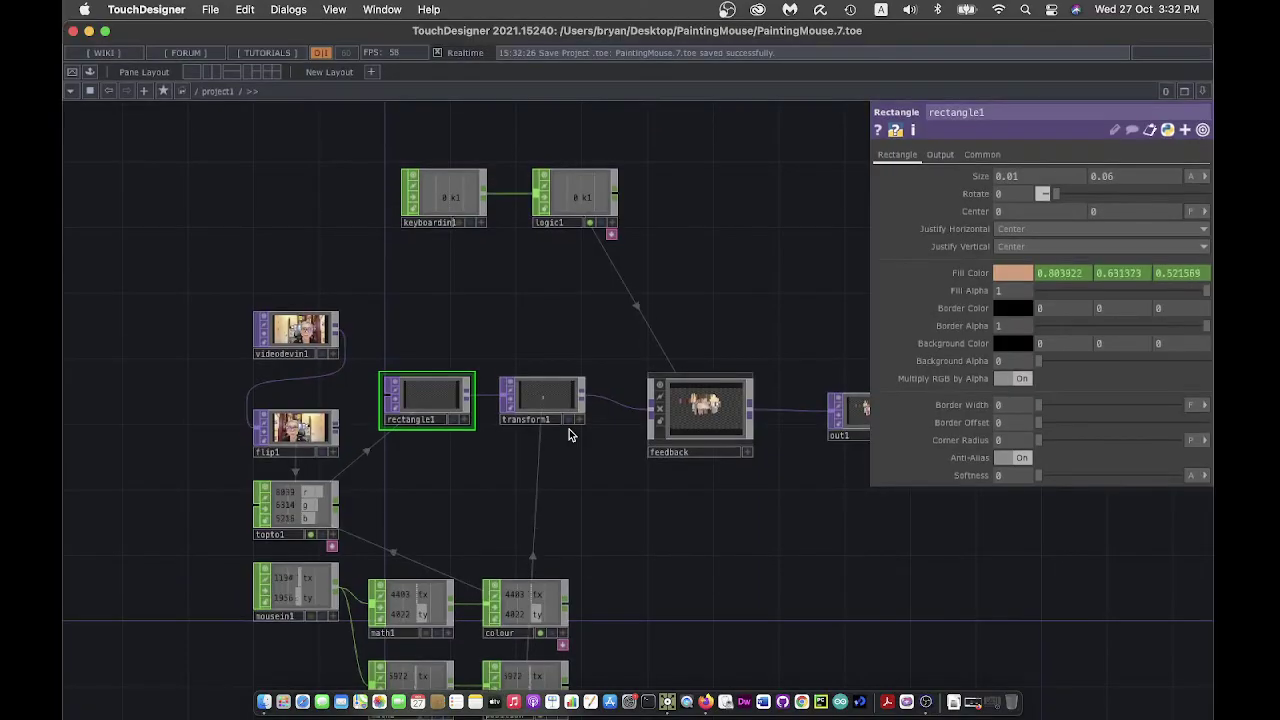
Add a Beat CHOP in the empty area above keyboardin1
drag(753, 210, 574, 371)
key(Tab)
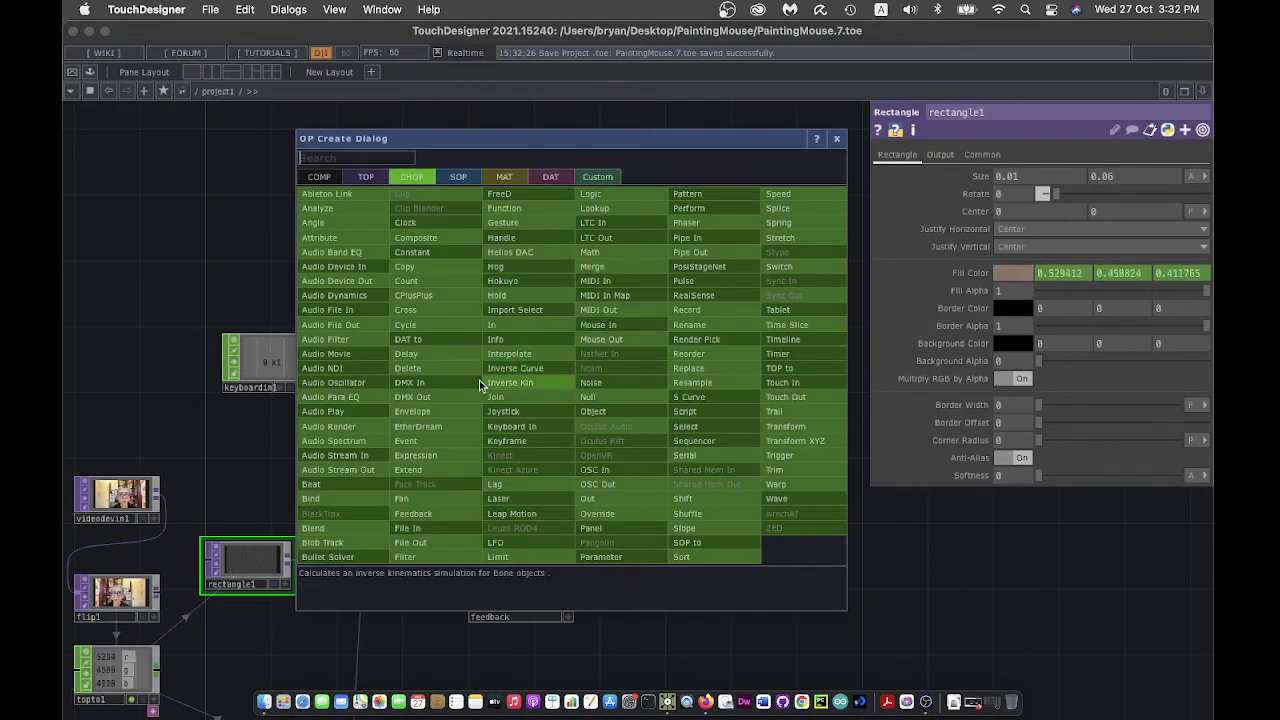
click(327, 488)
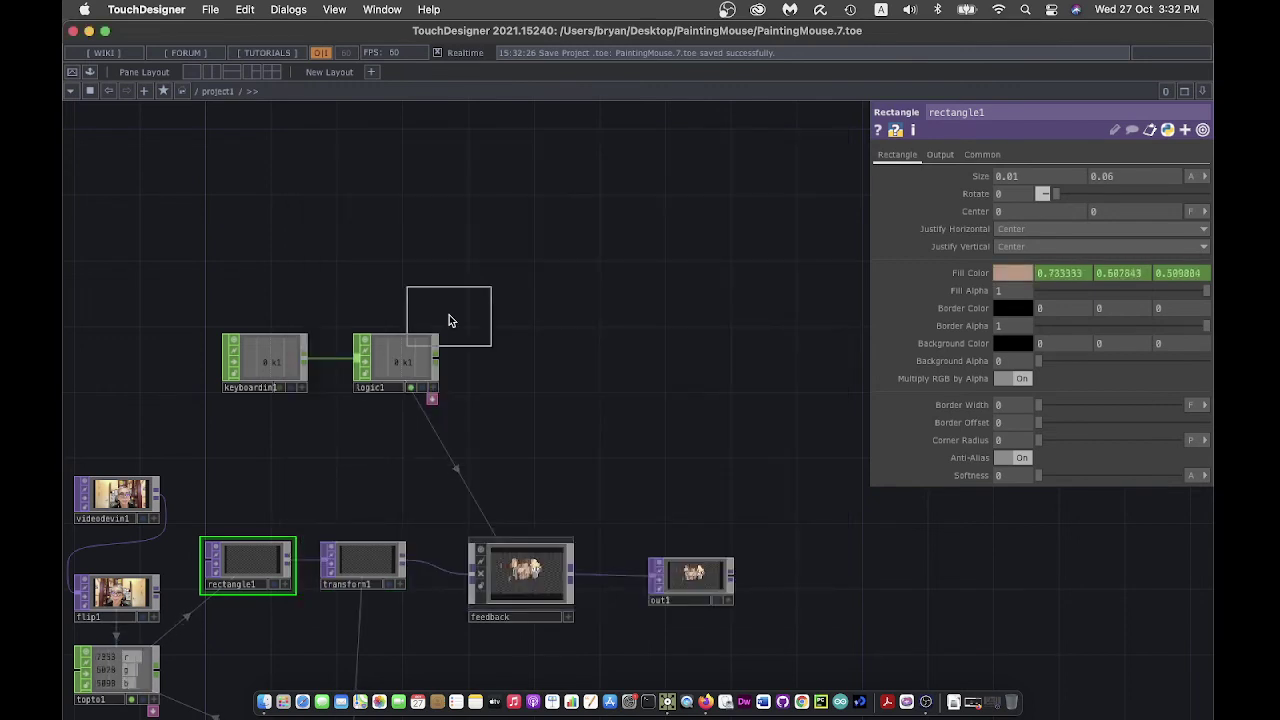
click(267, 258)
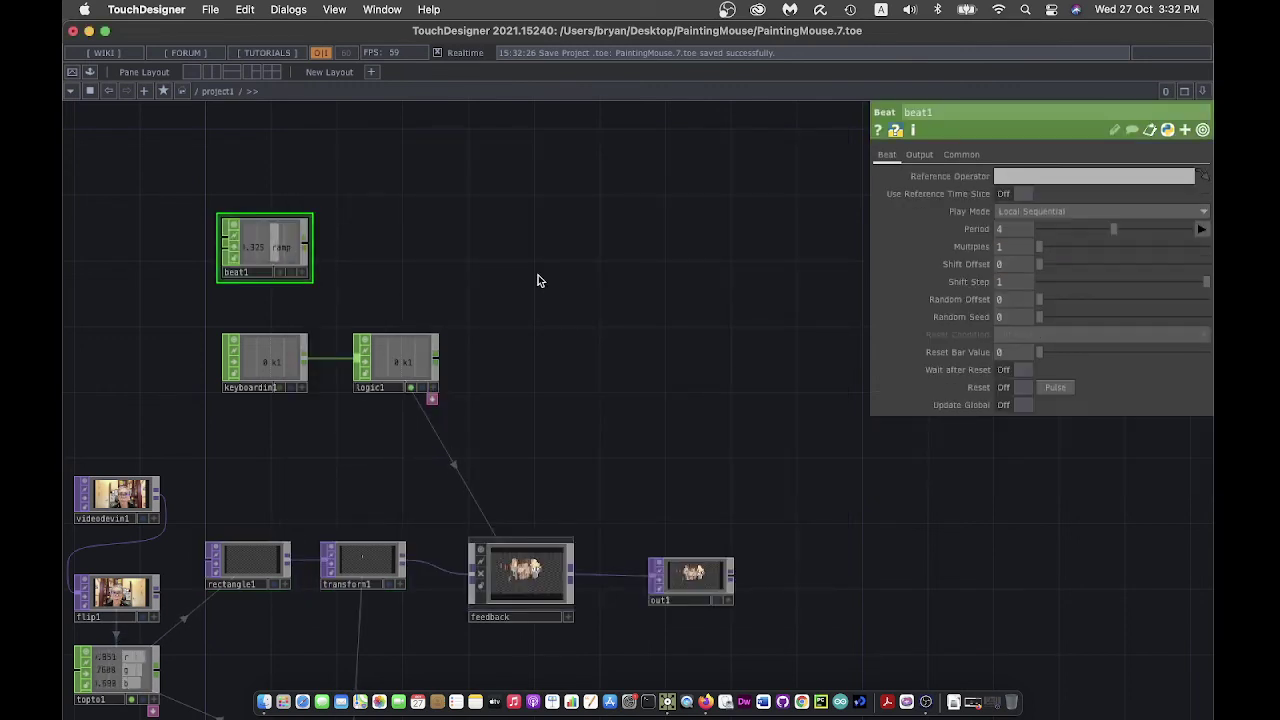
Add a Math CHOP on the output of beat1, placed beside it above logic1
right_click(305, 249)
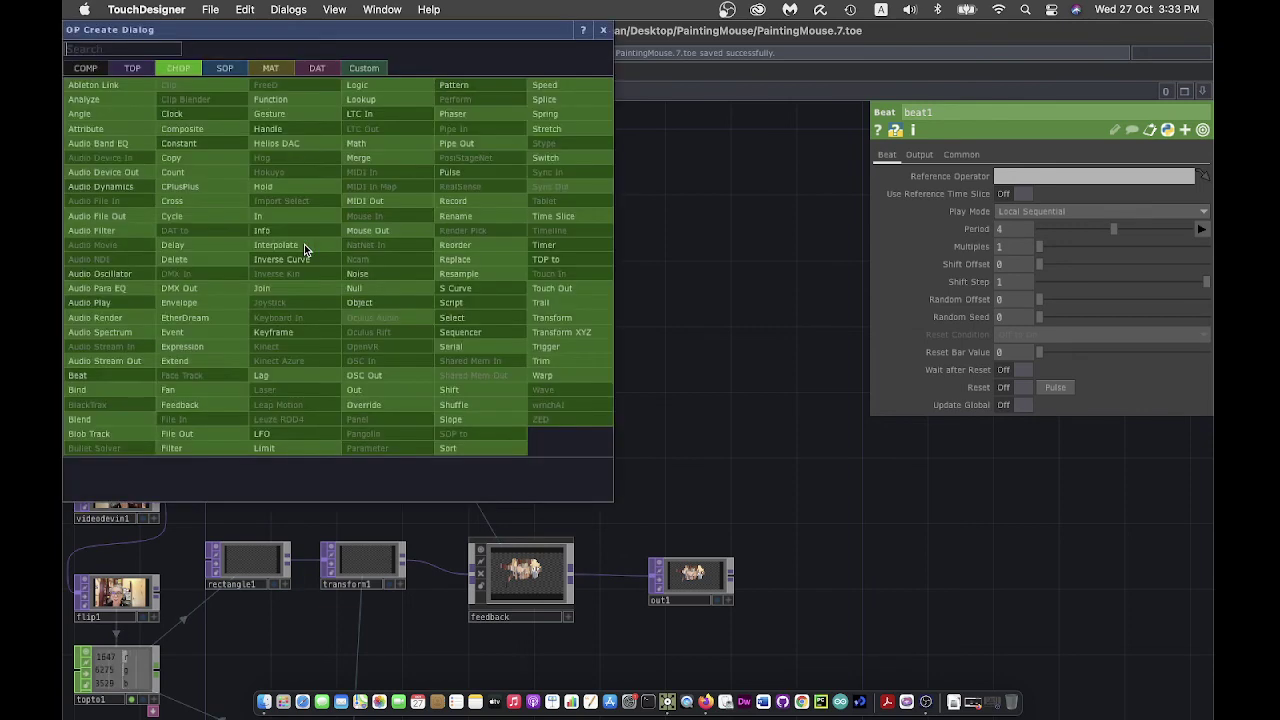
click(389, 154)
click(398, 252)
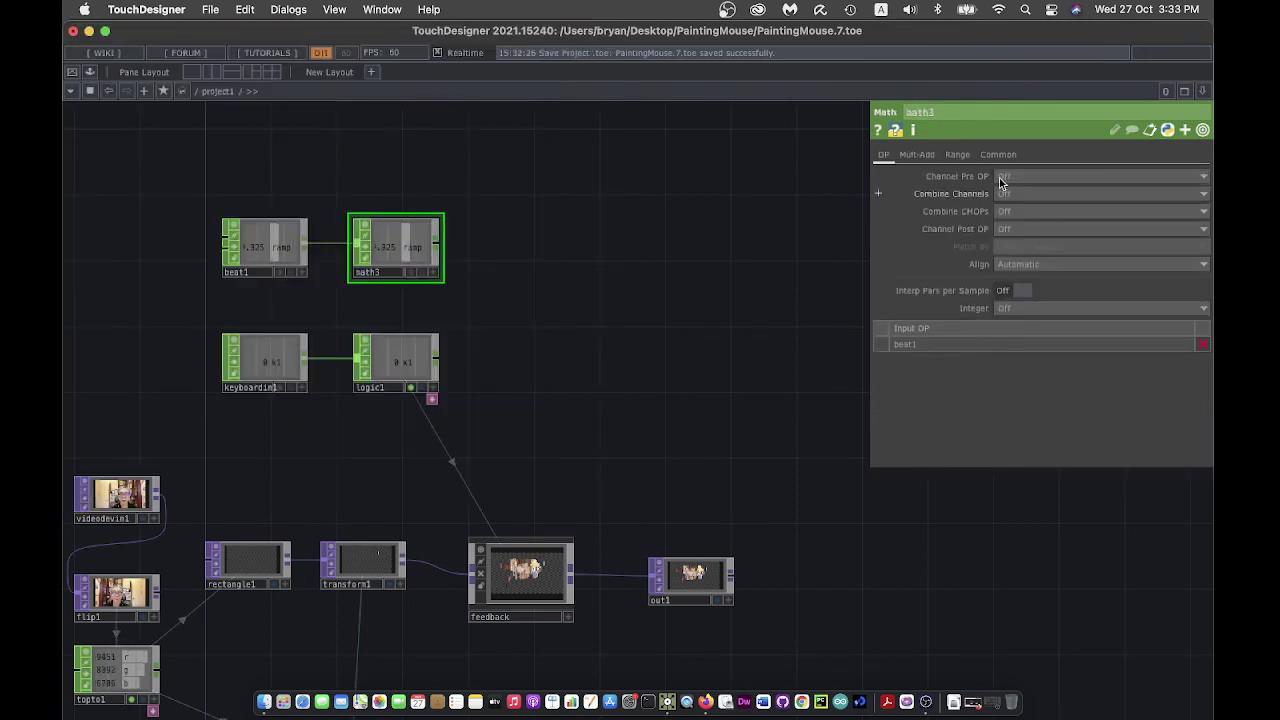
Set the upper To Range value of math3 to 360 so the beat ramp spans a full rotation
click(957, 155)
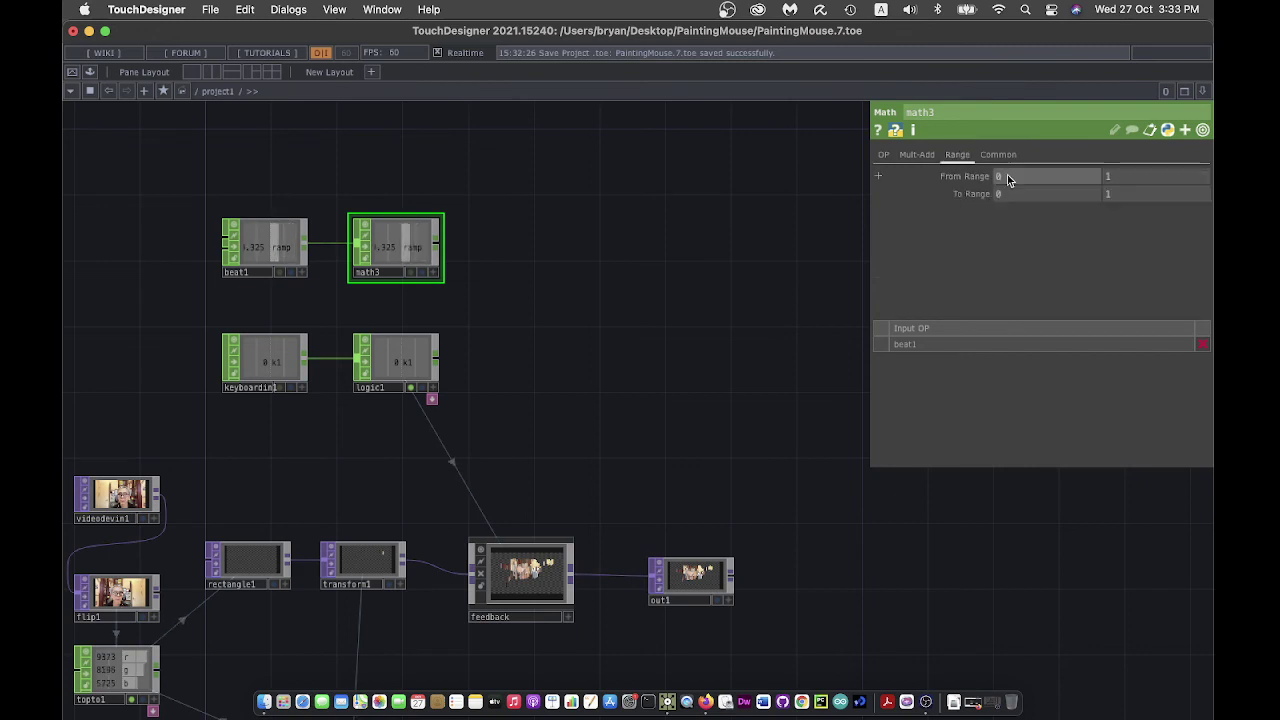
click(1107, 196)
text(36)
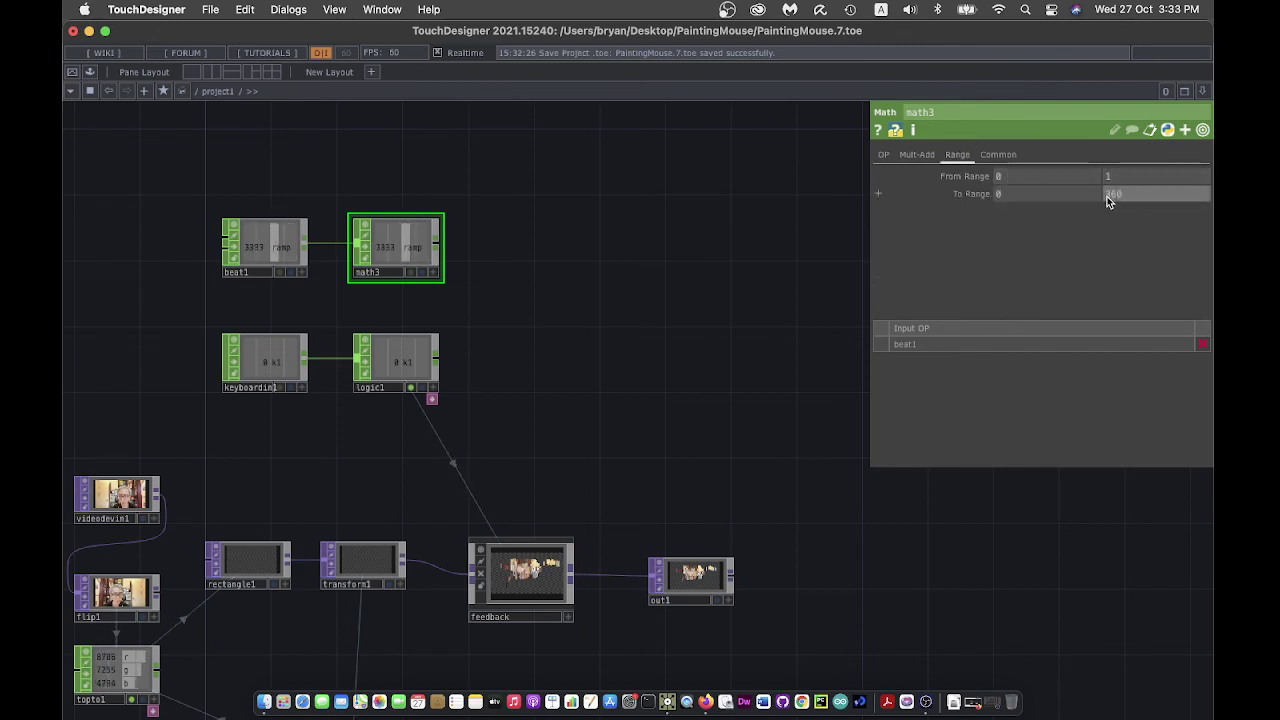
text(0)
key(Return)
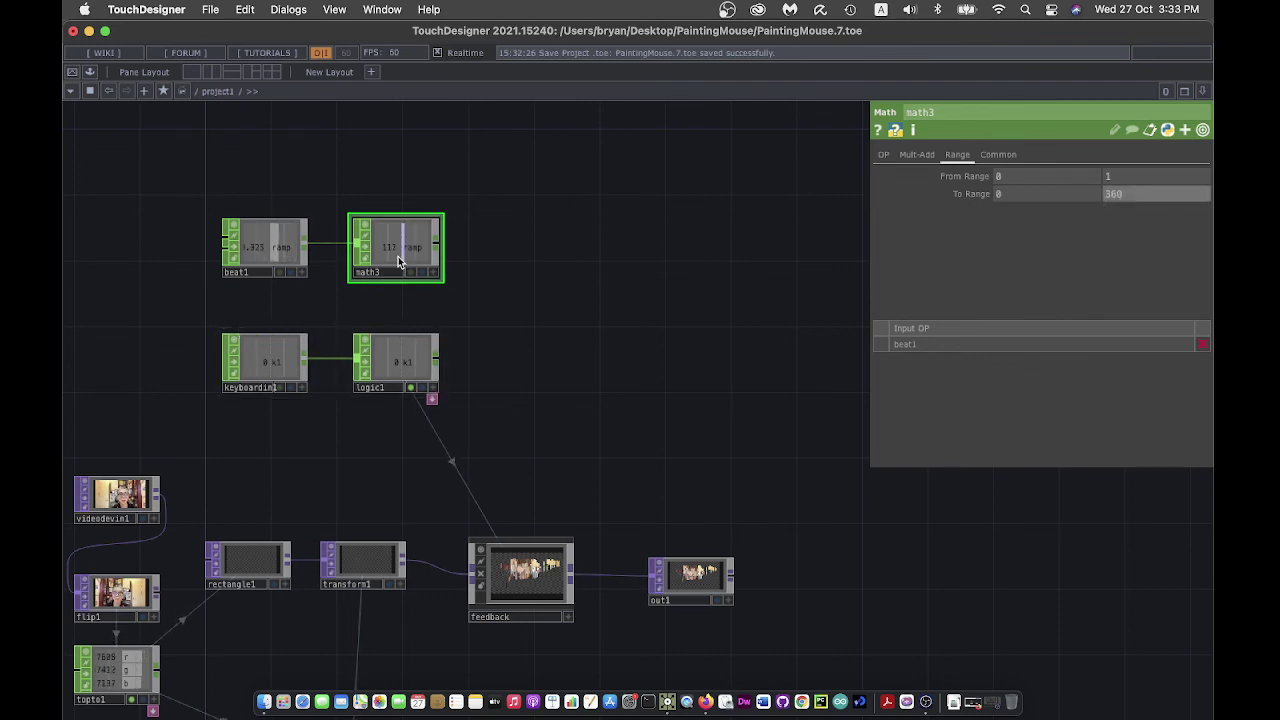
Export the ramp channel of math3 to the Rotate parameter of transform1
scroll(648, 328, up, 1)
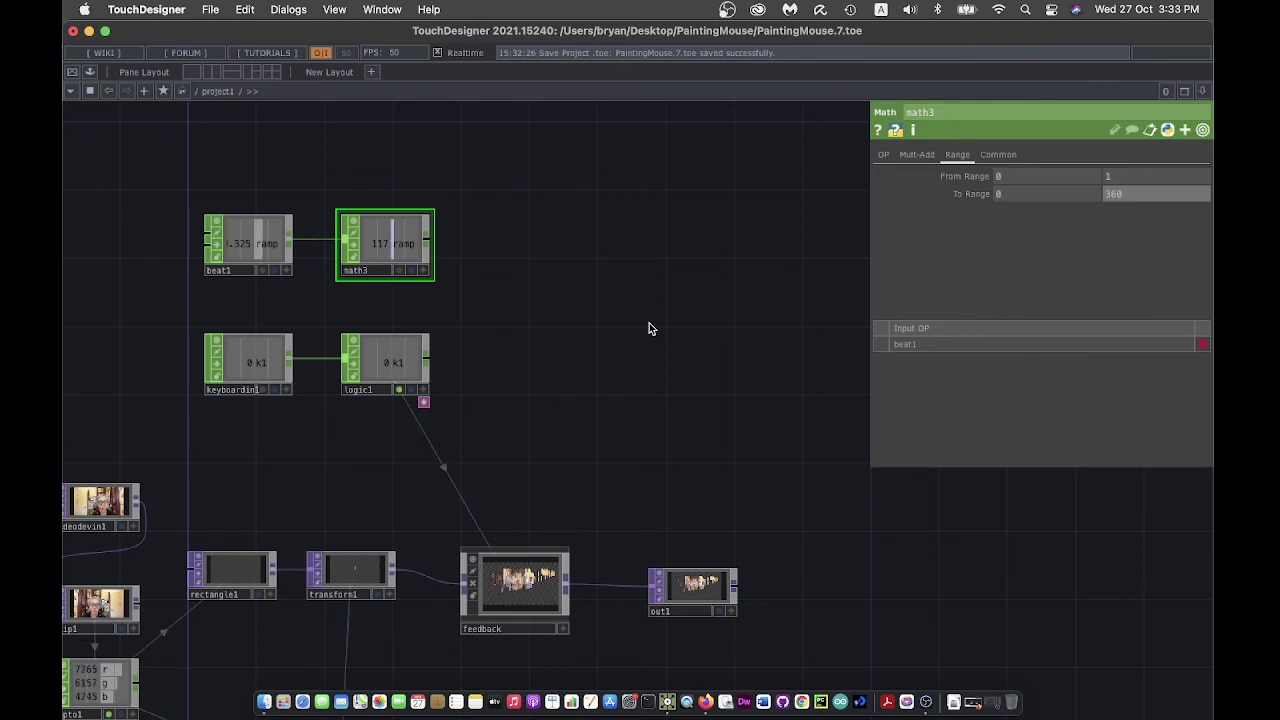
click(343, 578)
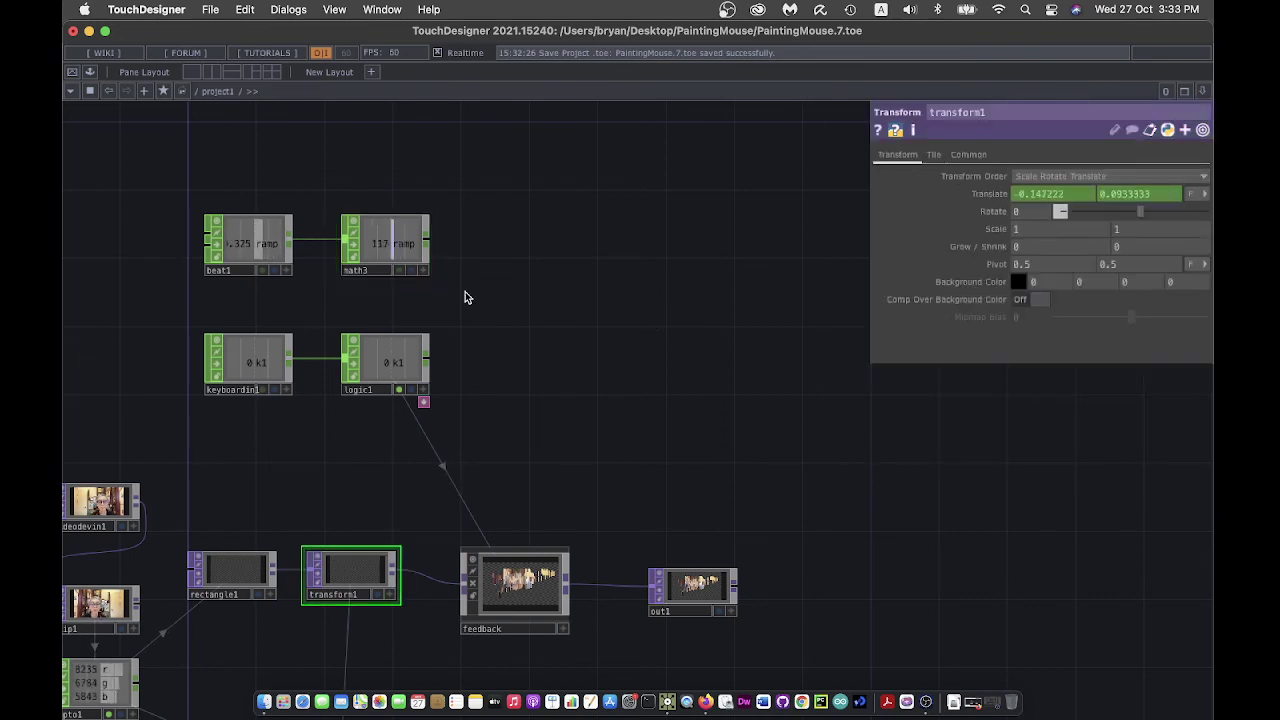
click(424, 274)
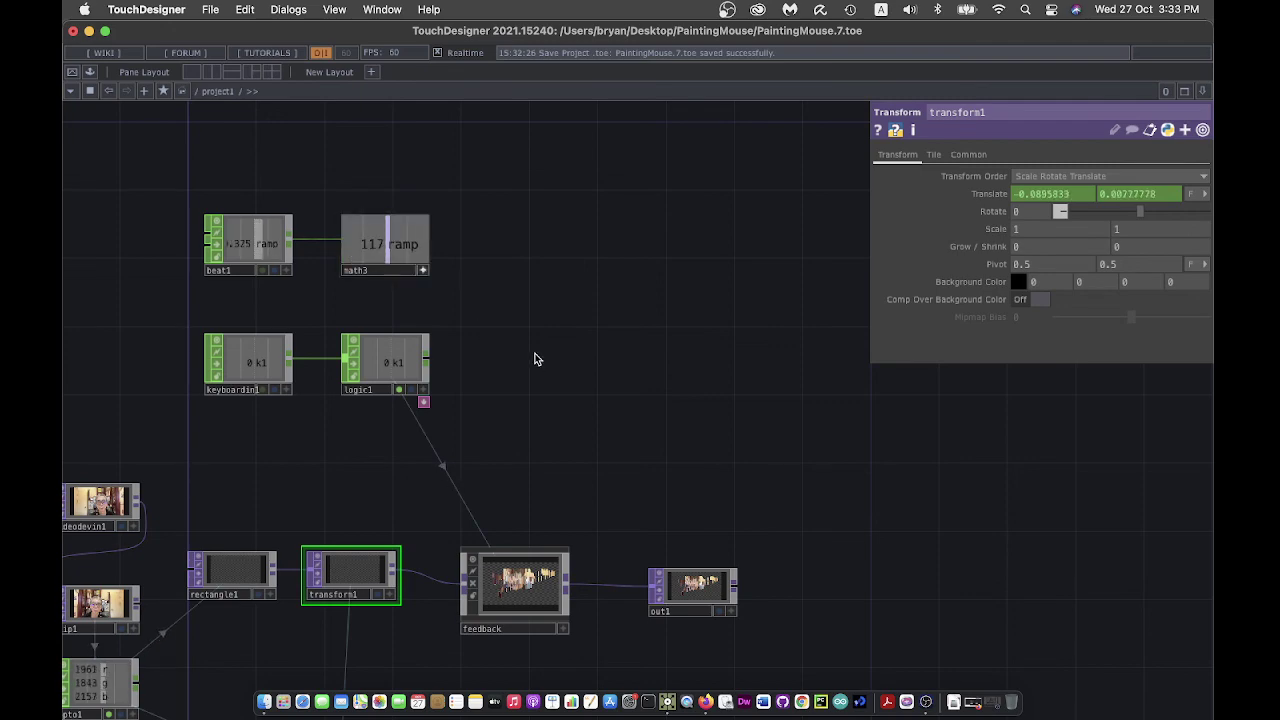
drag(534, 357, 746, 343)
scroll(744, 345, up, 3)
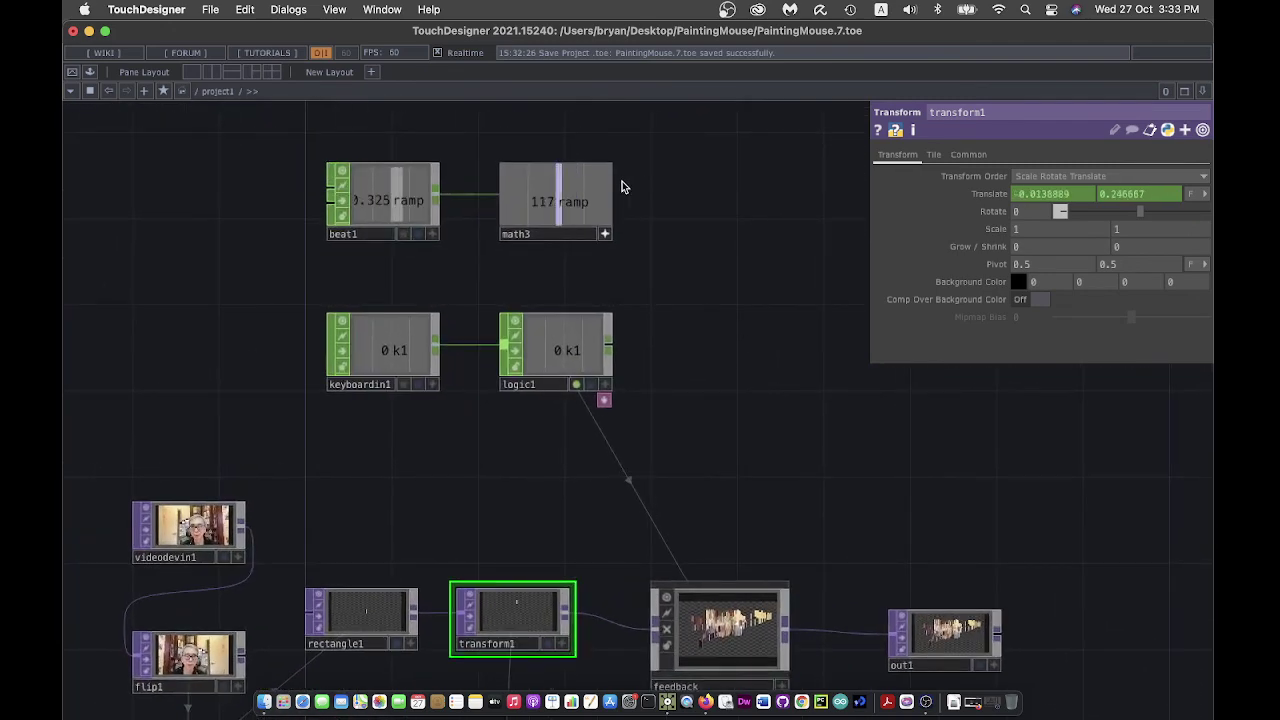
click(573, 211)
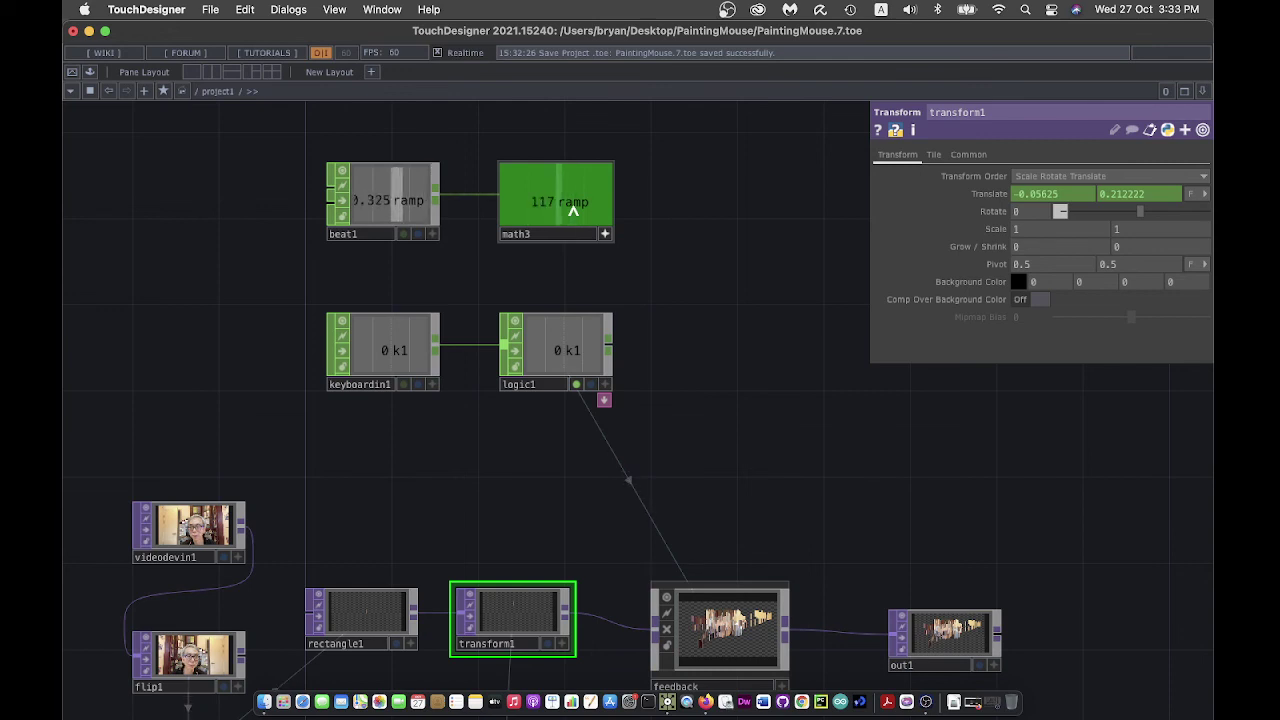
drag(573, 211, 1028, 208)
click(1016, 188)
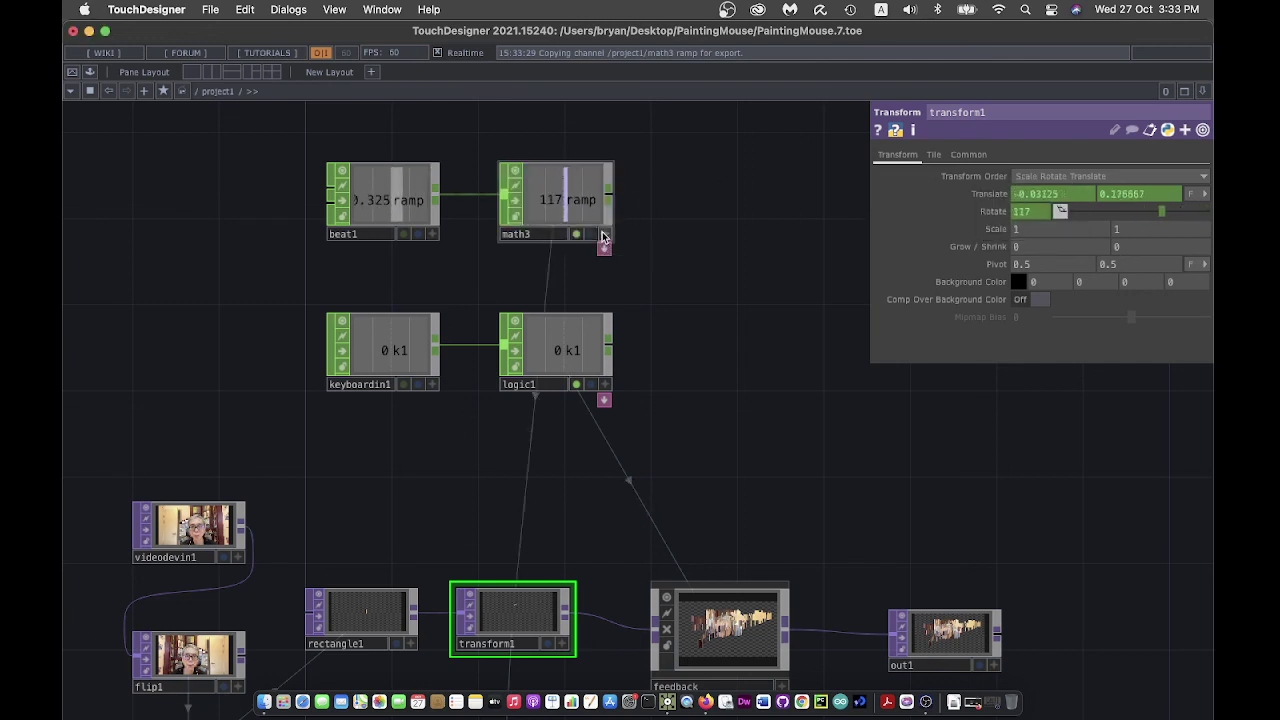
Save the project with the beat-driven rotation and show the painting in full-screen Perform Mode
drag(766, 434, 680, 417)
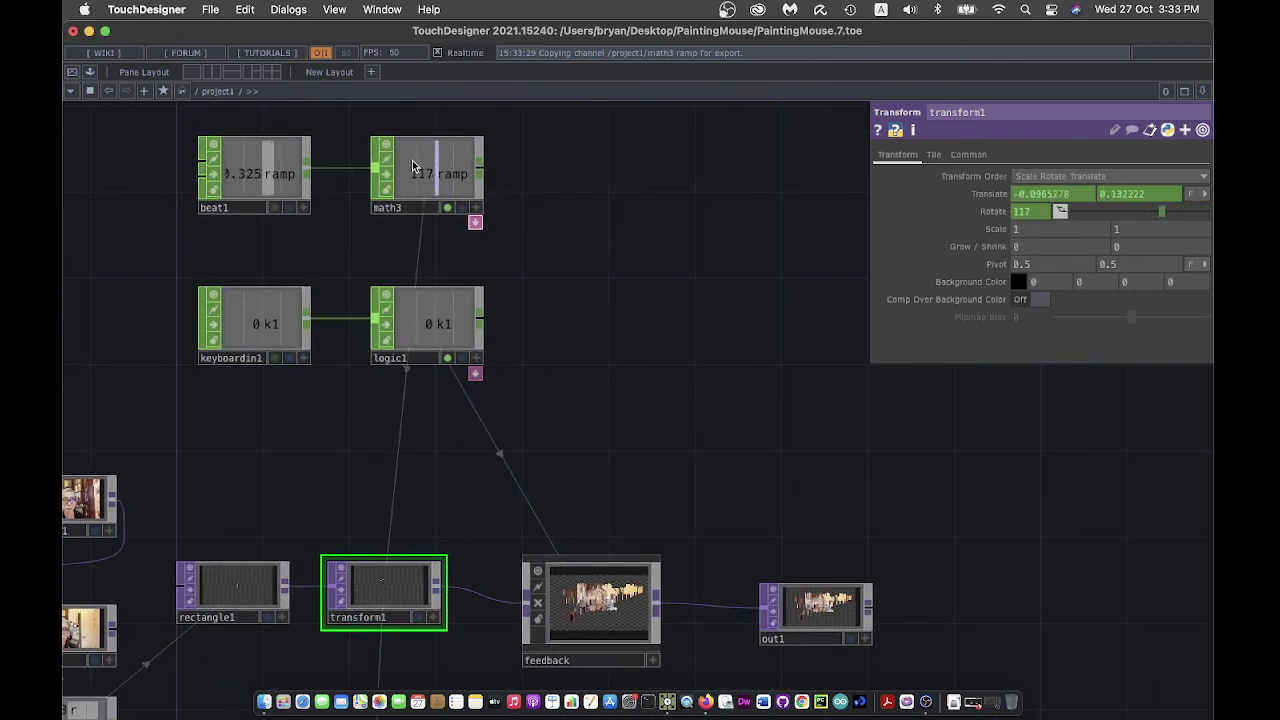
click(210, 9)
click(249, 139)
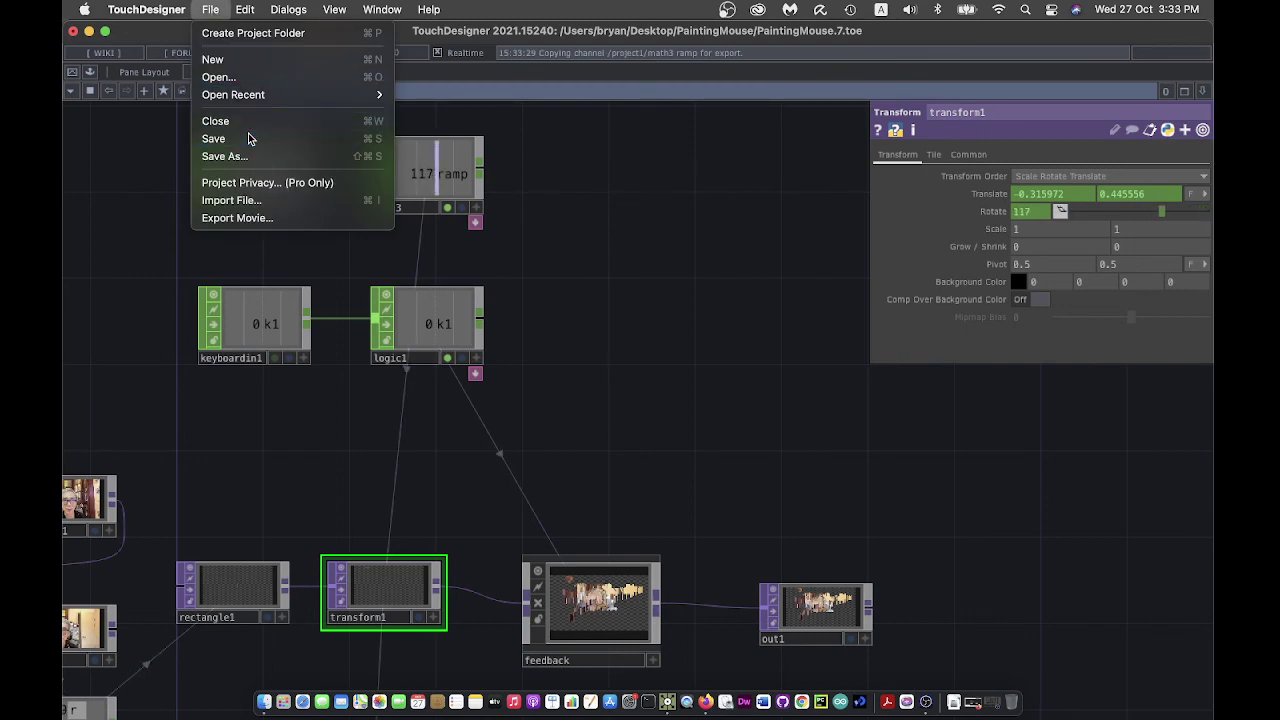
drag(729, 417, 759, 375)
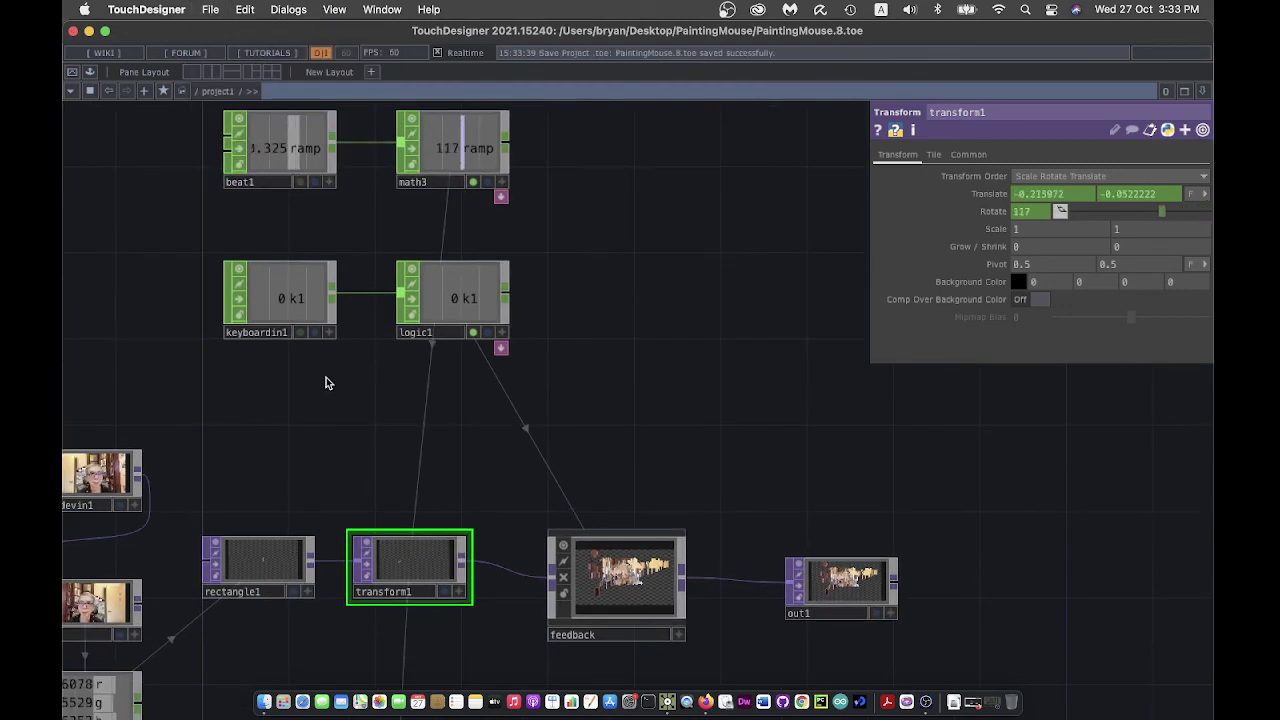
drag(97, 251, 169, 240)
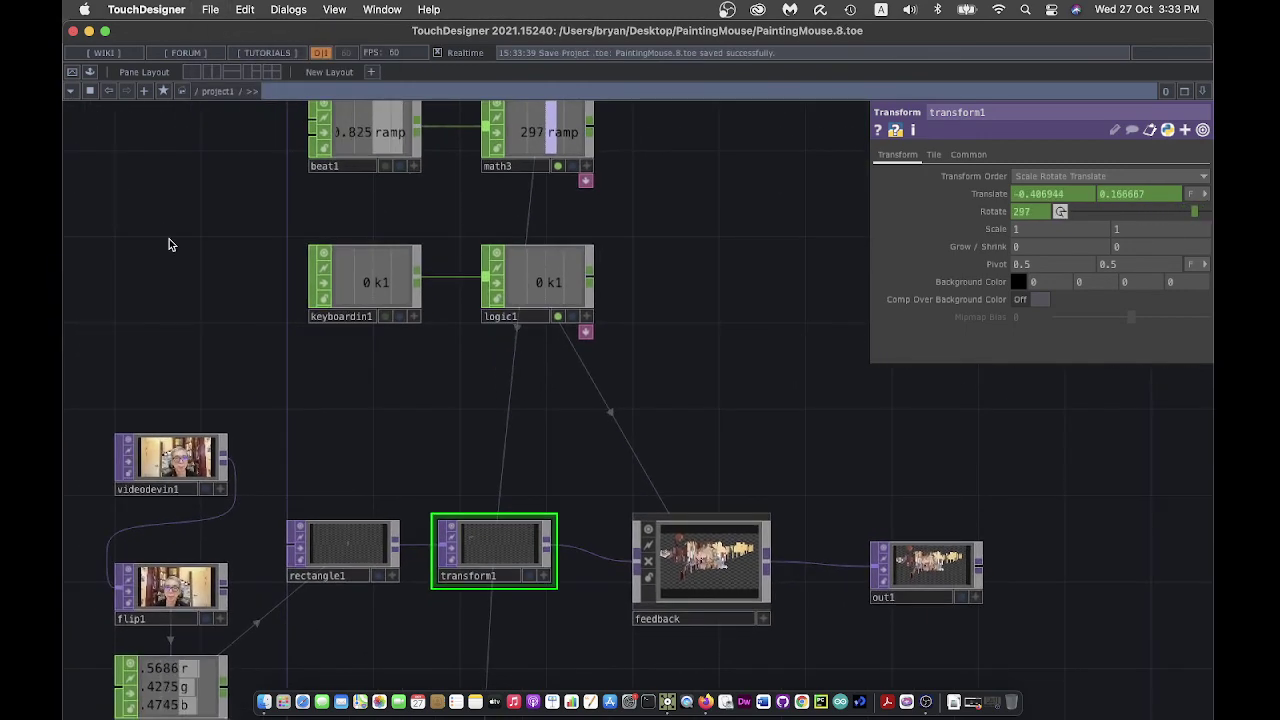
click(87, 72)
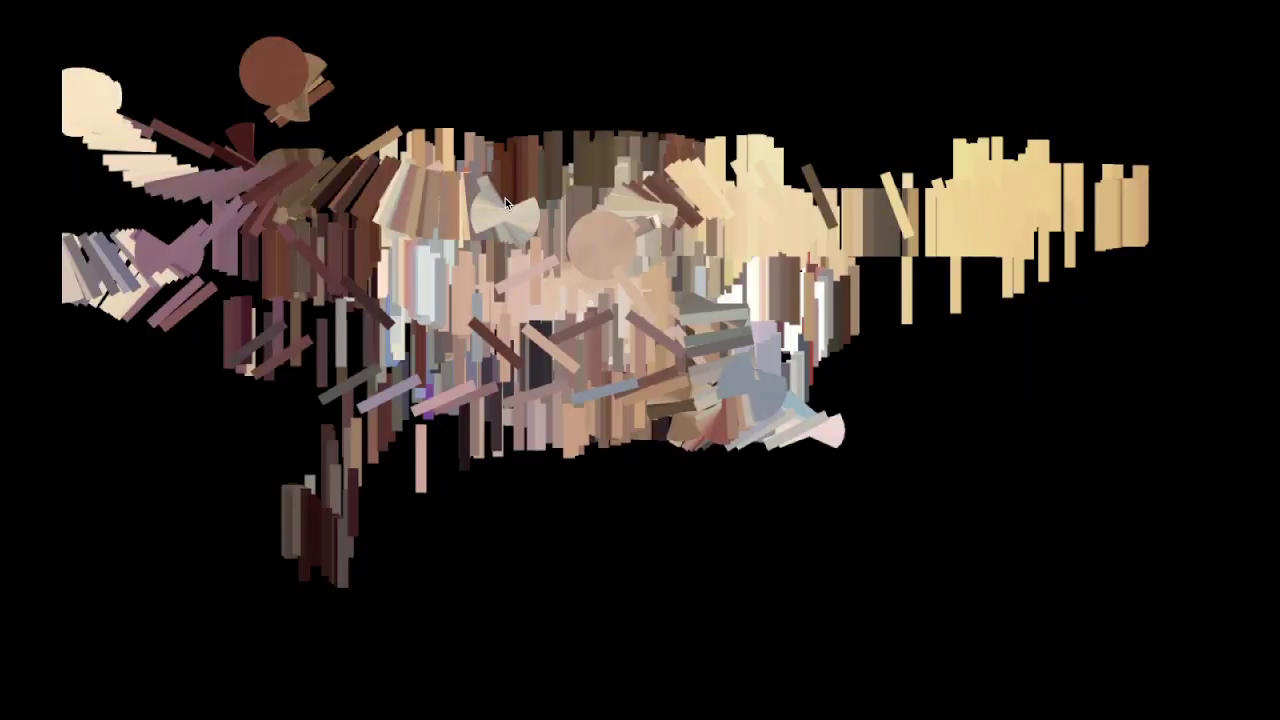